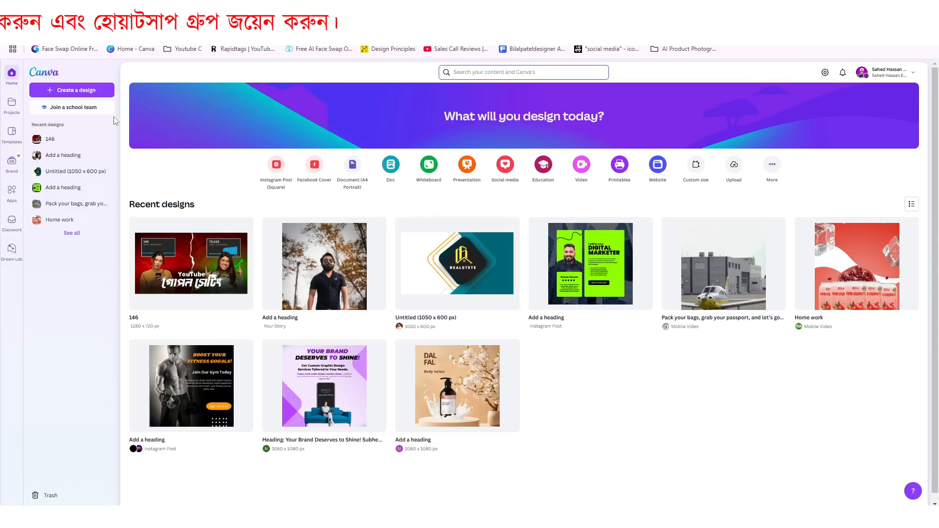
left_click(86, 92)
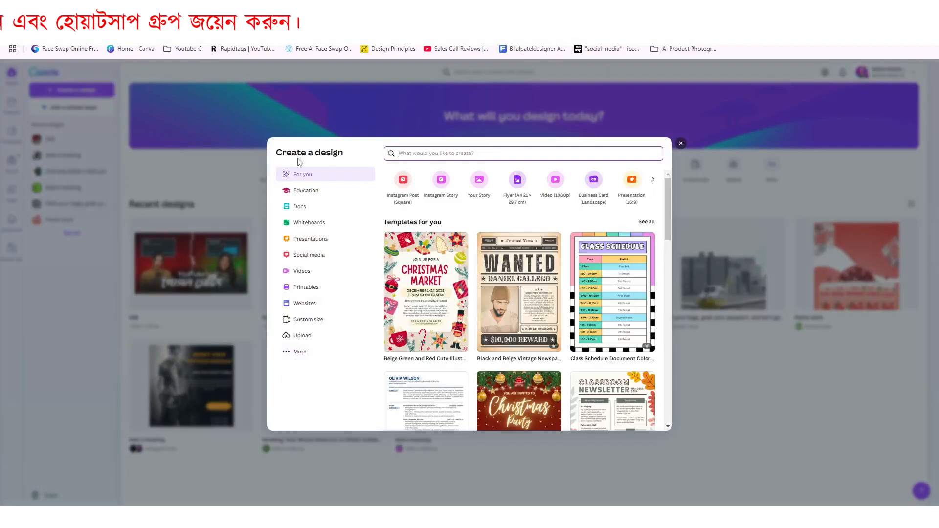
left_click(325, 323)
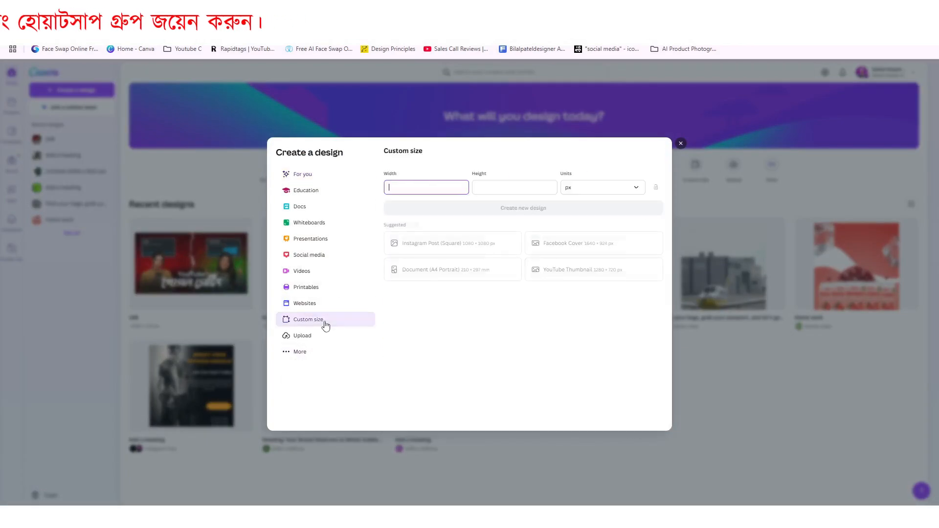
left_click(479, 188)
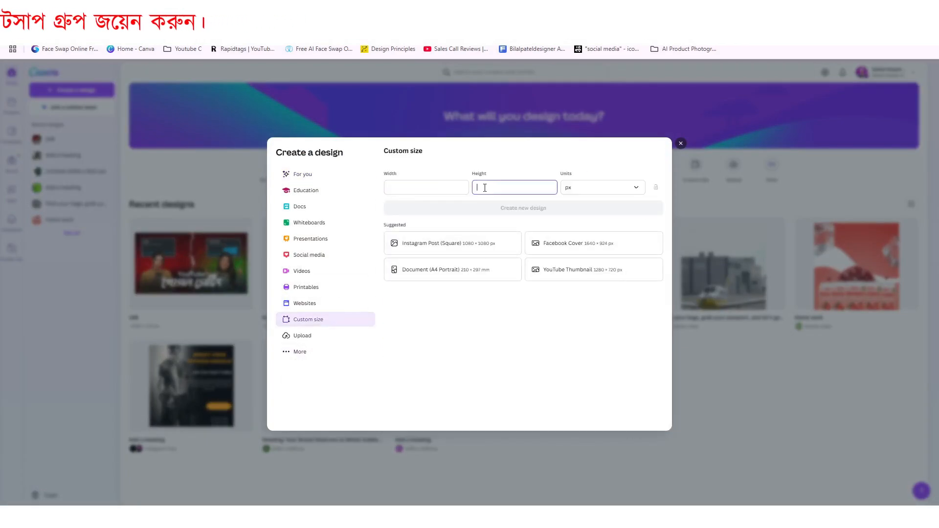
left_click(681, 143)
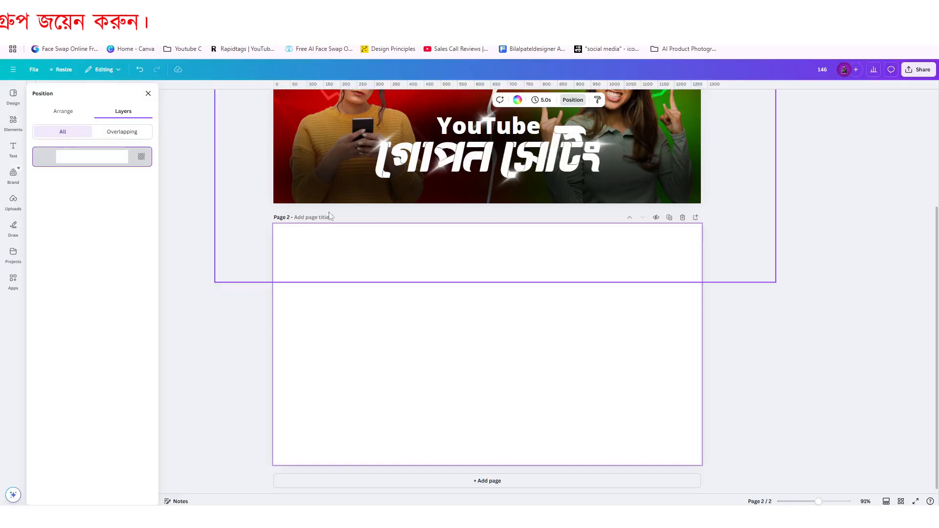
- Set the background of the blank page 2 to black, using the document colors
scroll(461, 323, "up", 3)
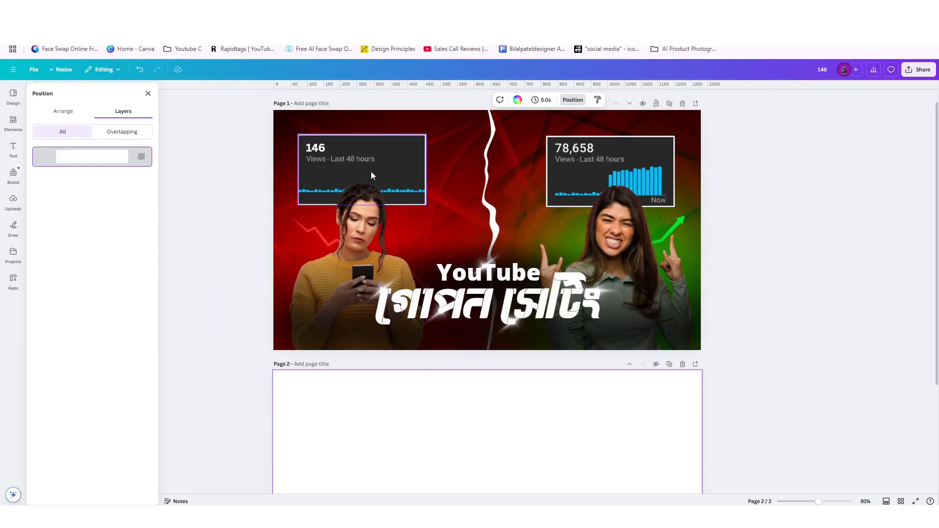
scroll(600, 303, "up", 1)
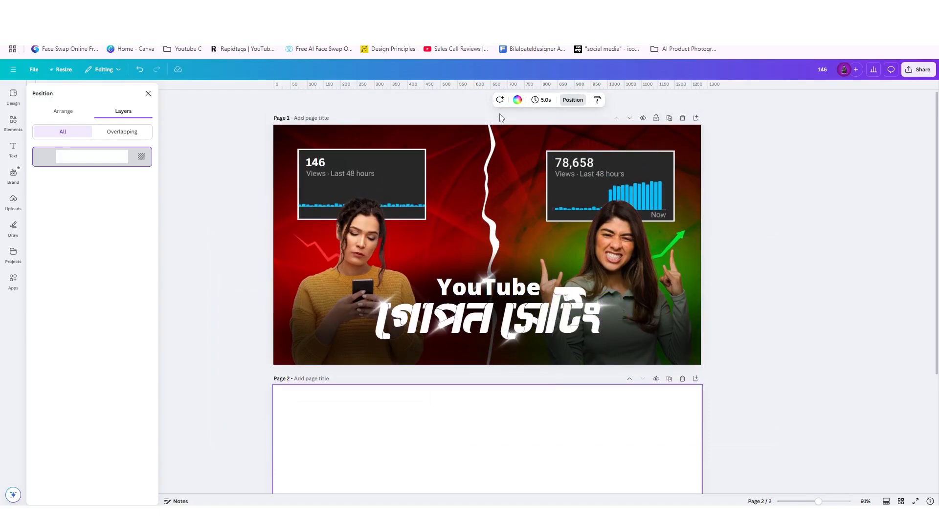
scroll(500, 117, "up", 2)
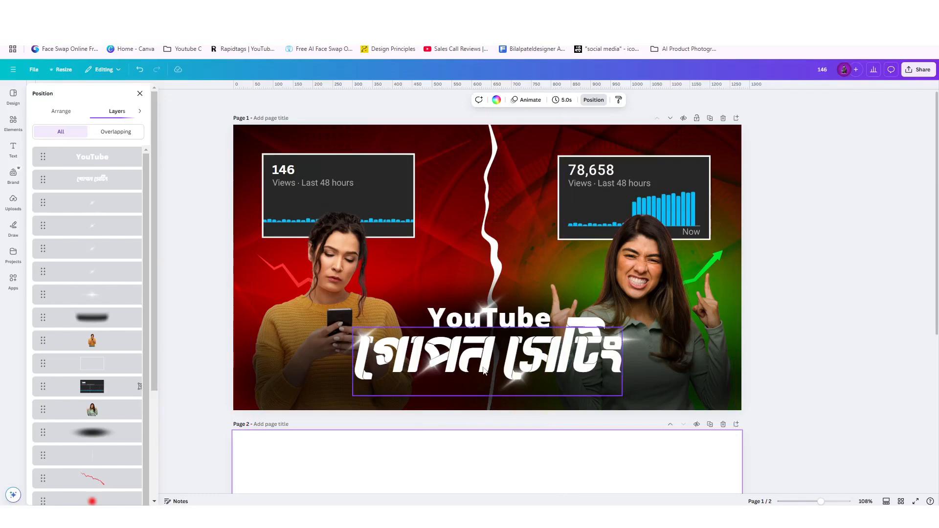
scroll(483, 370, "down", 4)
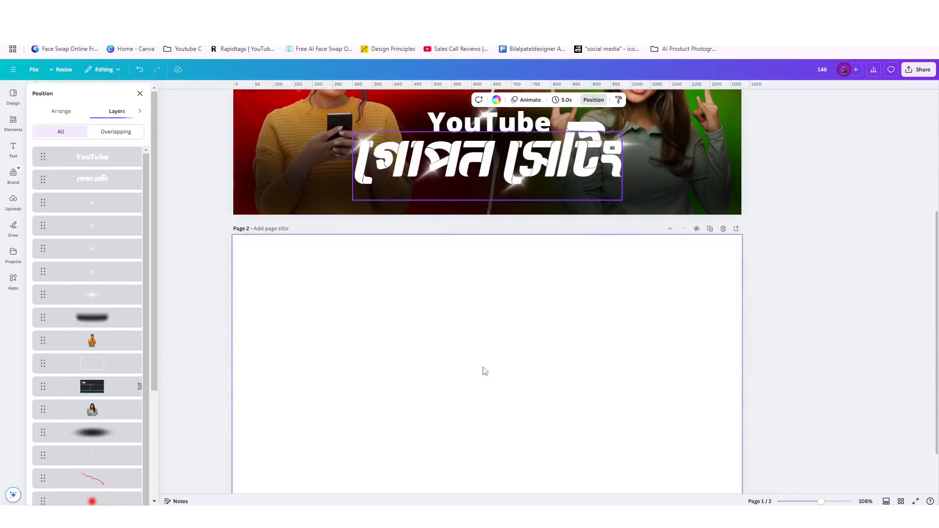
scroll(483, 364, "down", 1)
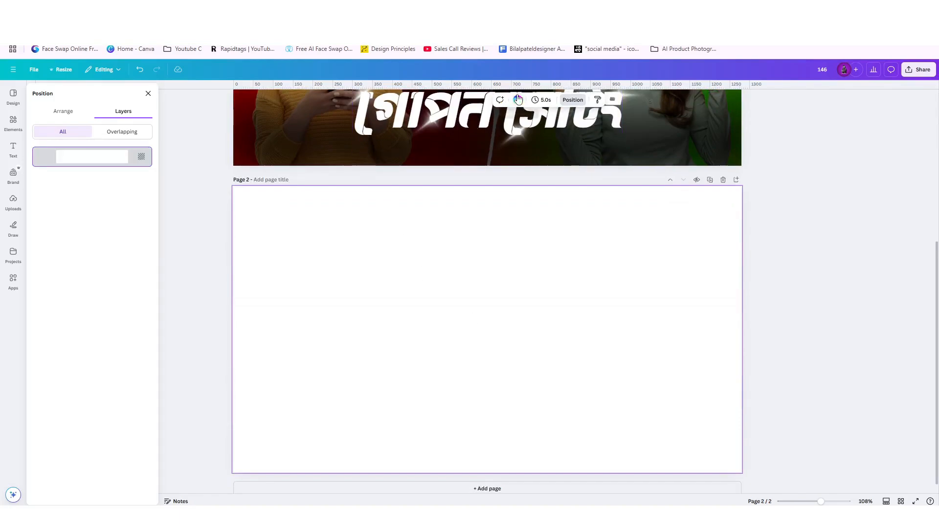
left_click(518, 100)
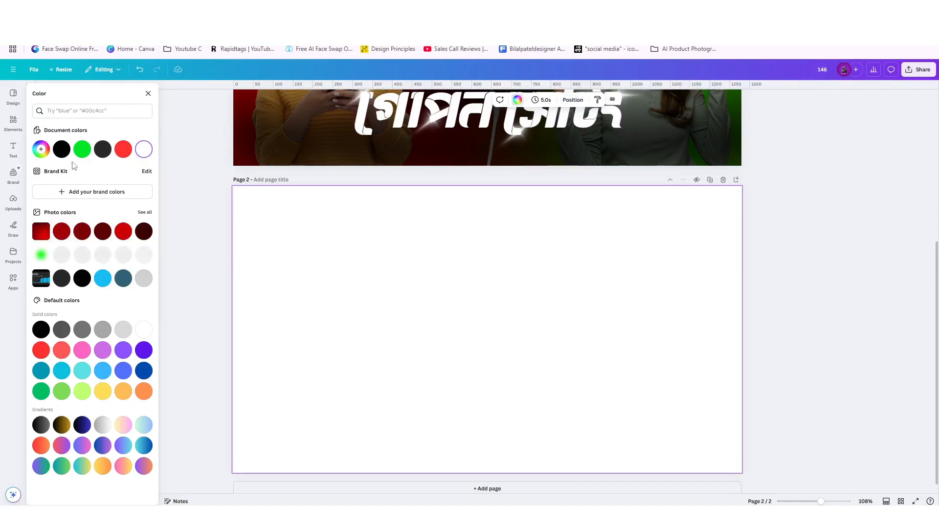
left_click(62, 149)
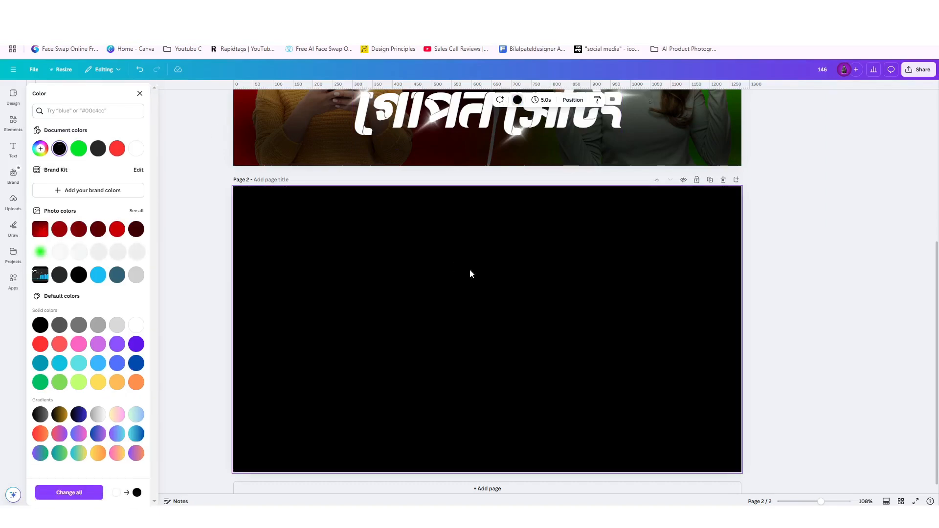
- Search the elements library for "sad women" and limit the results to photos
left_click(14, 125)
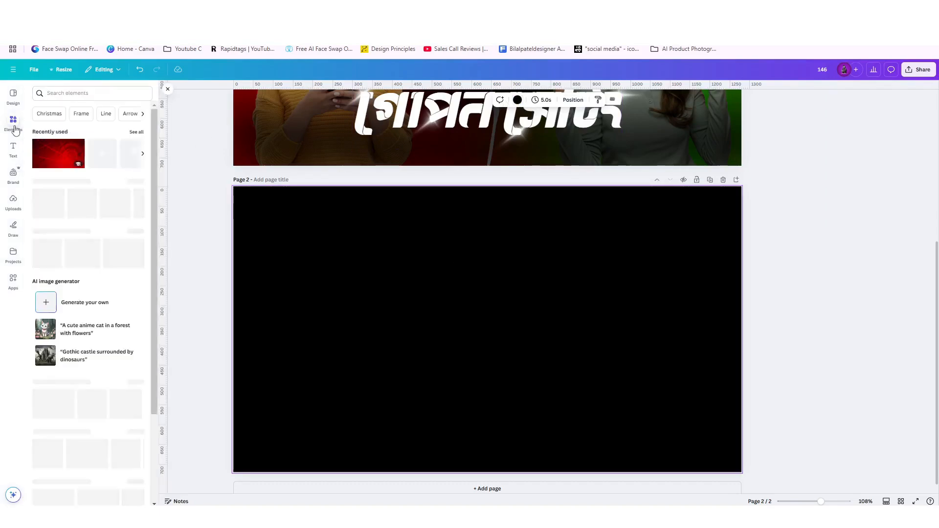
left_click(71, 93)
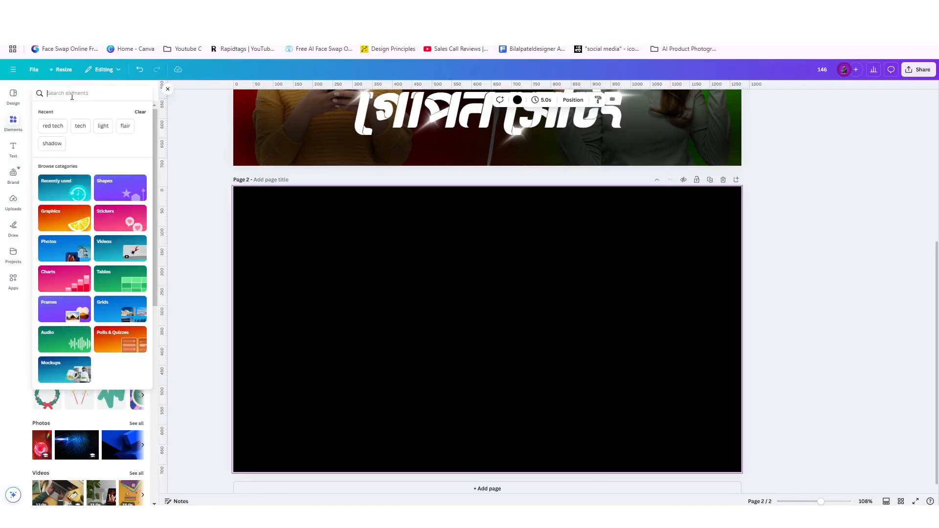
type("sad")
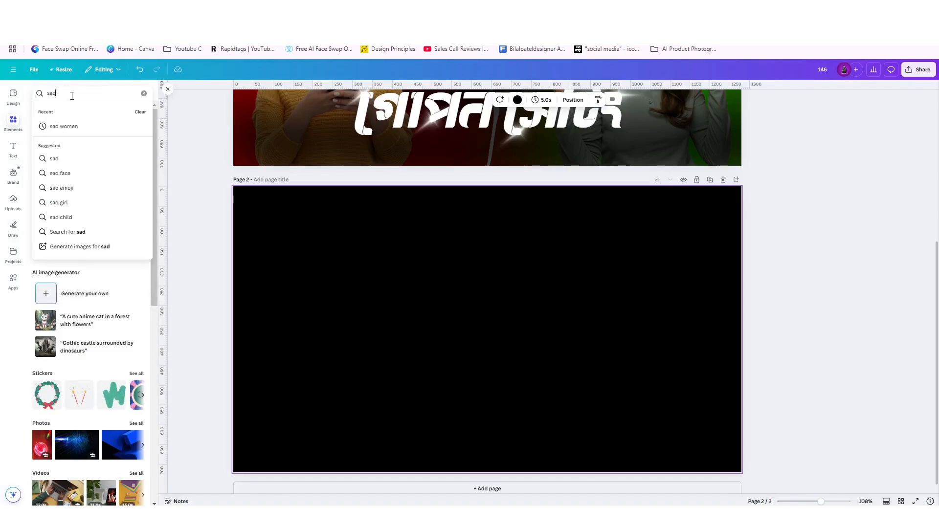
type(" women")
key("Return")
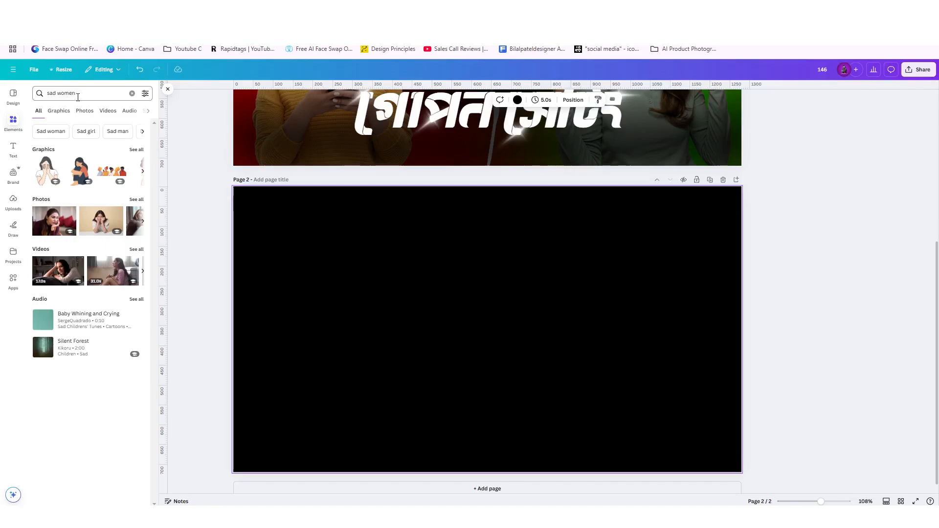
left_click(84, 111)
- Add the photo of a long-haired woman in a grey shirt looking down against a white wall to page 2
scroll(63, 300, "down", 3)
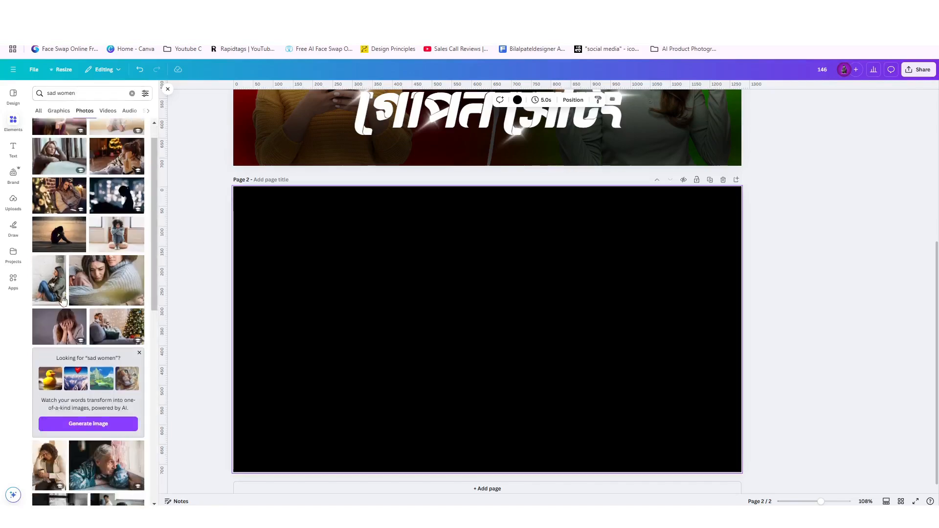
scroll(63, 300, "down", 5)
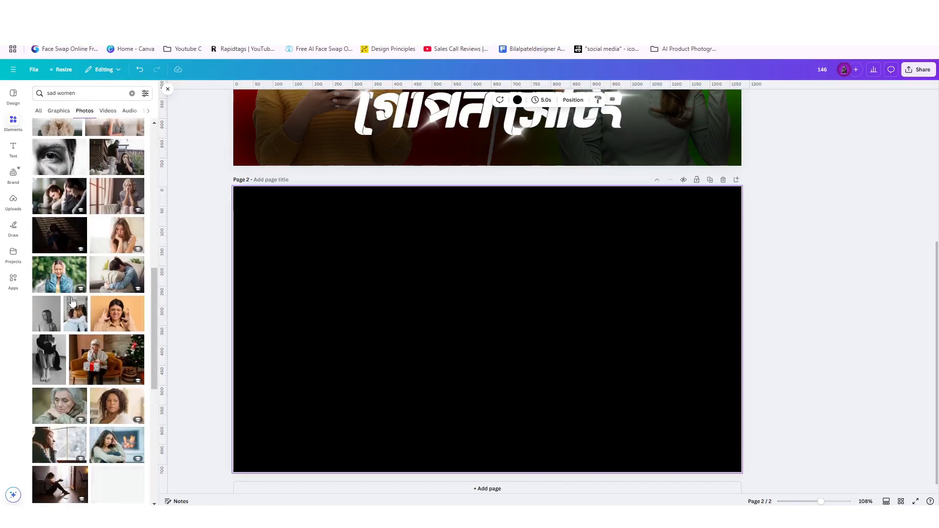
scroll(90, 295, "down", 3)
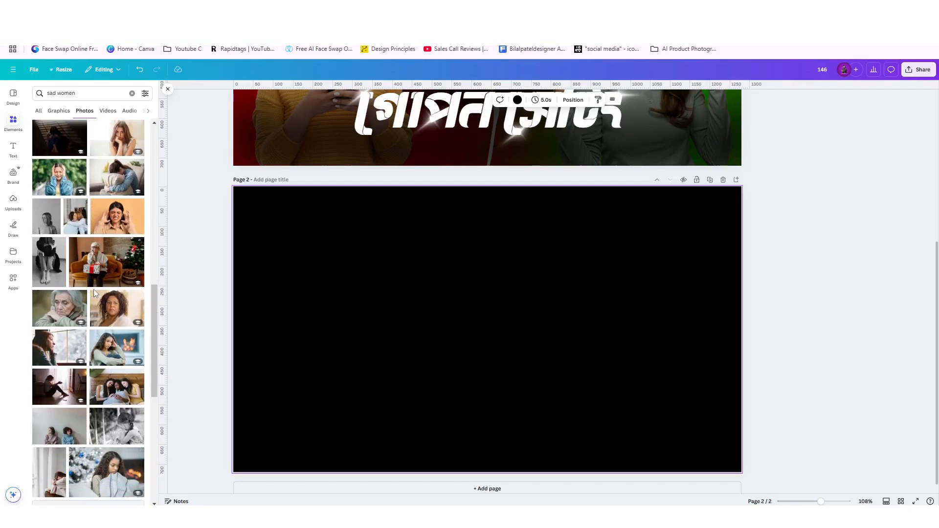
scroll(93, 289, "down", 5)
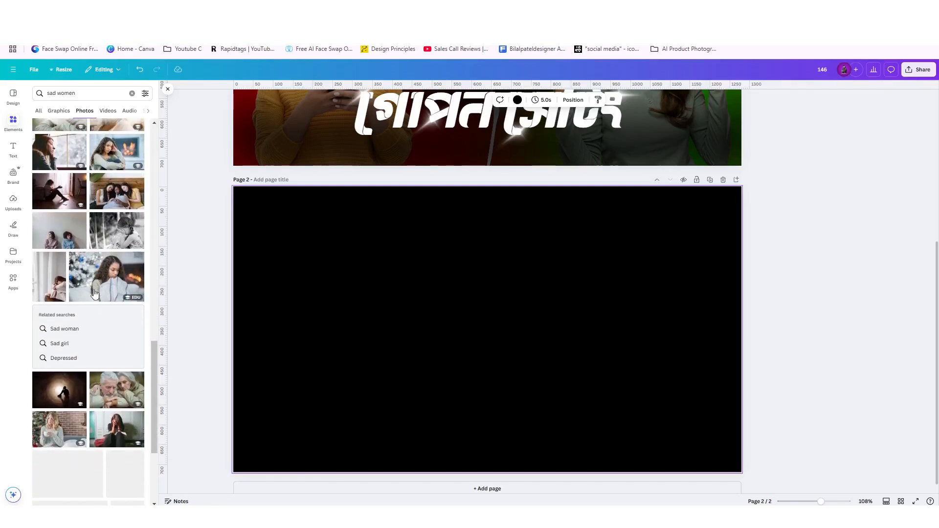
scroll(95, 294, "down", 3)
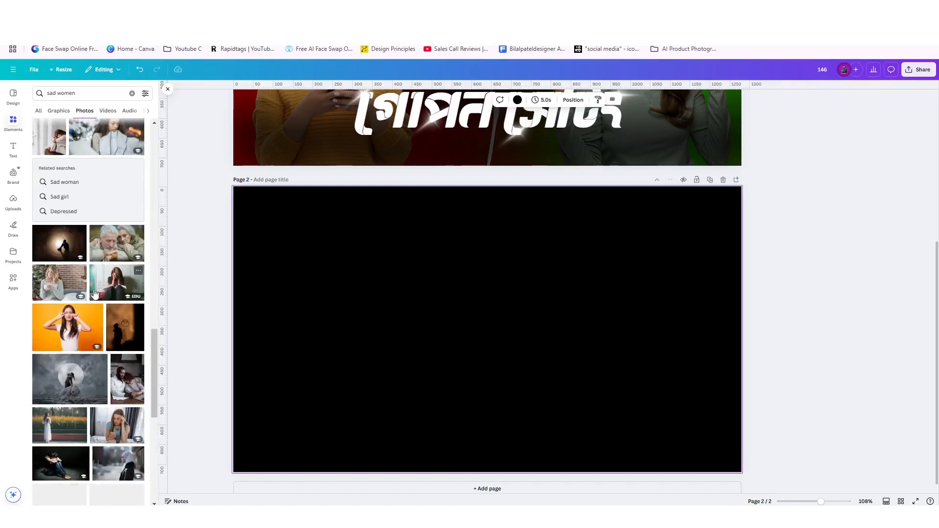
scroll(95, 294, "down", 2)
scroll(95, 293, "down", 6)
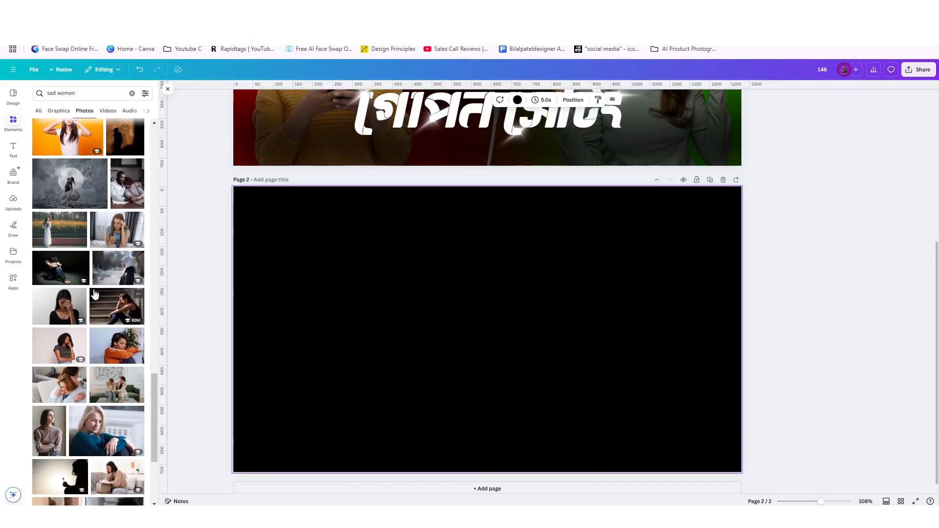
scroll(94, 294, "down", 1)
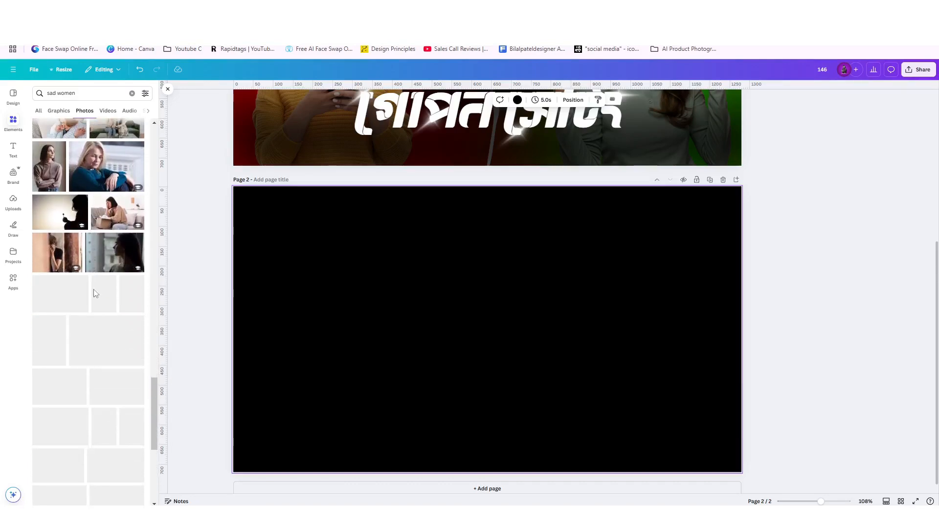
scroll(94, 293, "down", 2)
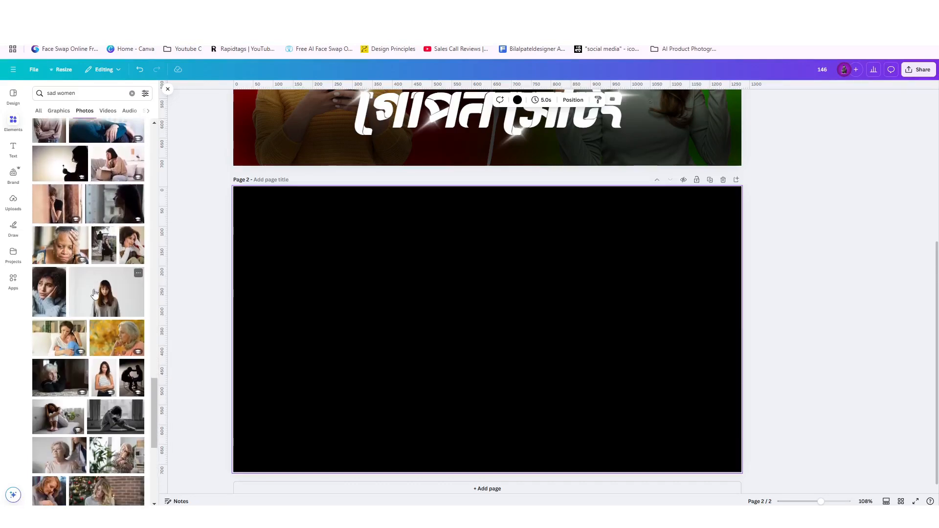
left_click(94, 293)
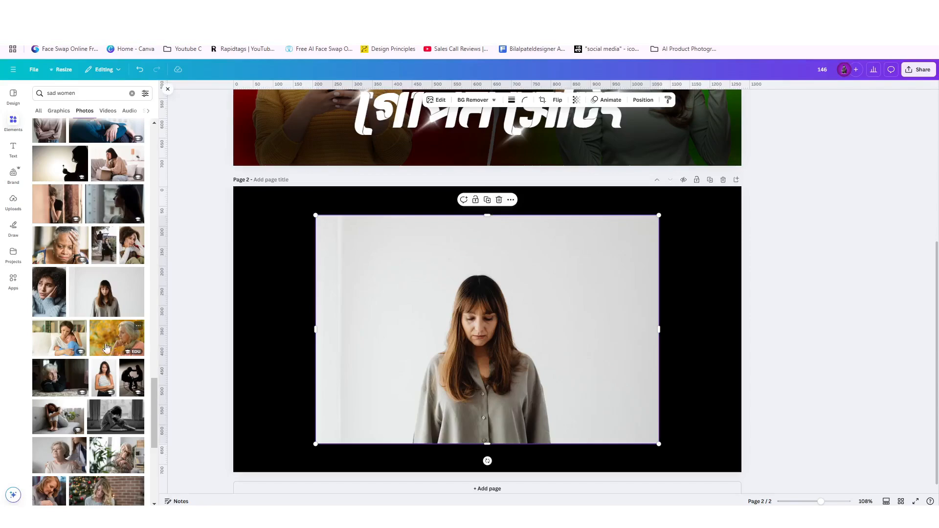
- Replace the photo search term with "happy women" and run the search
double_click(54, 92)
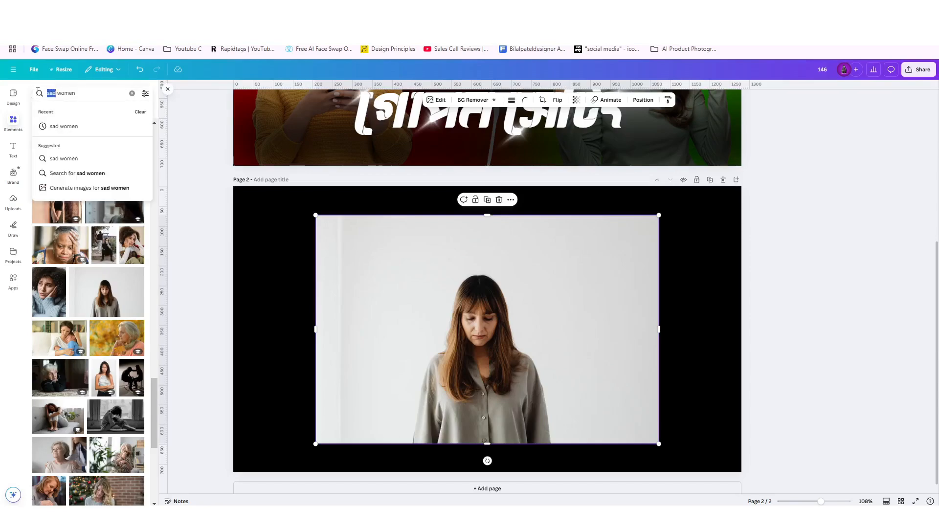
type("happy")
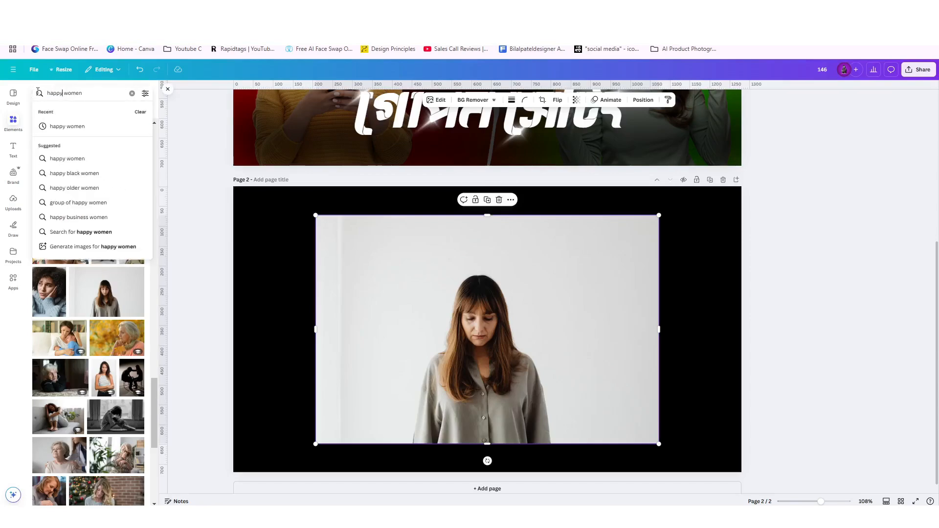
key("Return")
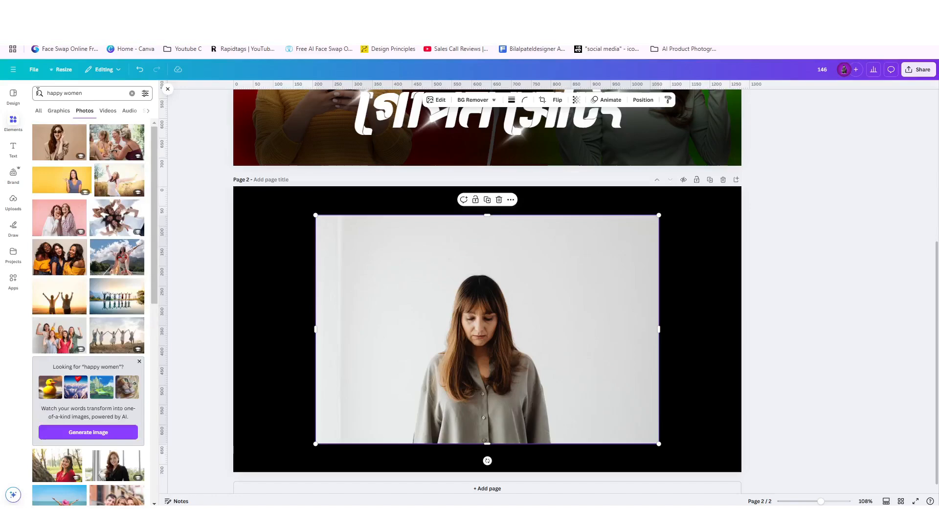
- Try placing the photo of a woman in a beige hijab against a yellow background on page 2, and delete it
scroll(109, 280, "down", 5)
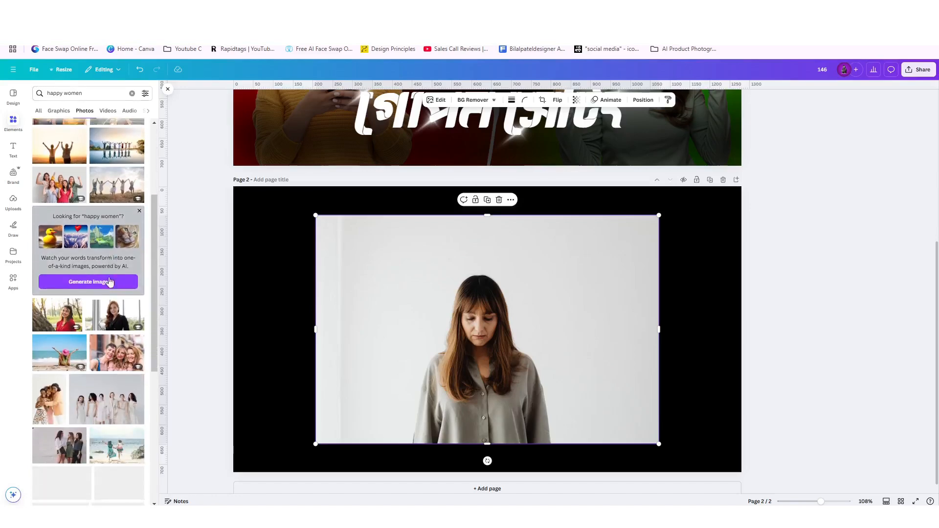
scroll(110, 280, "down", 5)
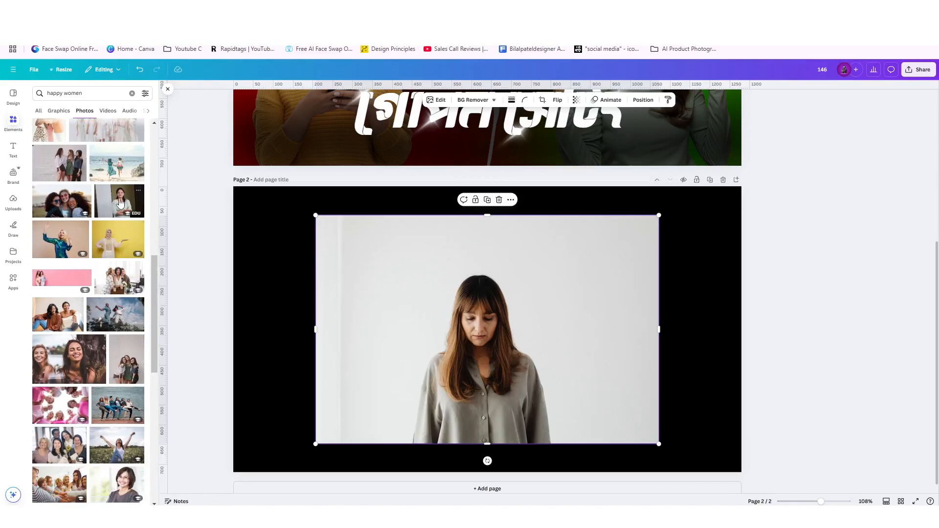
scroll(107, 359, "down", 1)
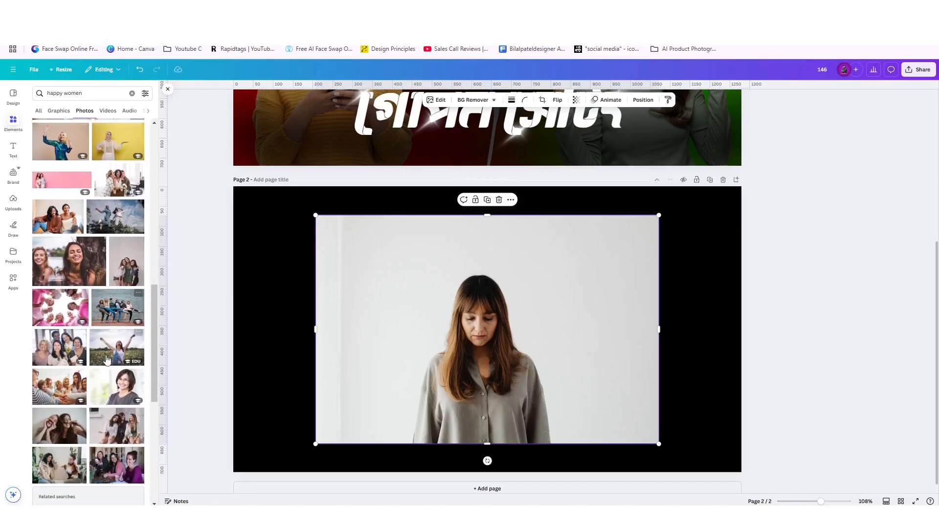
scroll(107, 360, "down", 2)
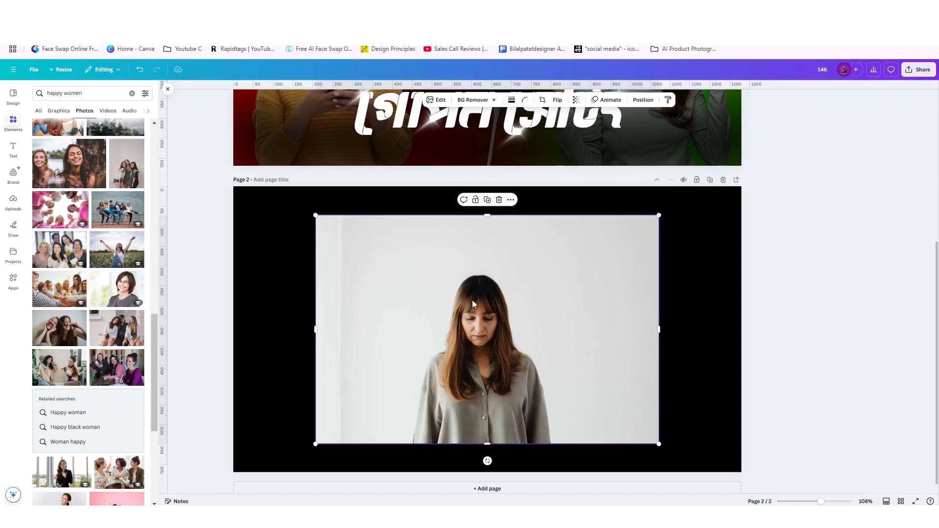
scroll(98, 365, "down", 4)
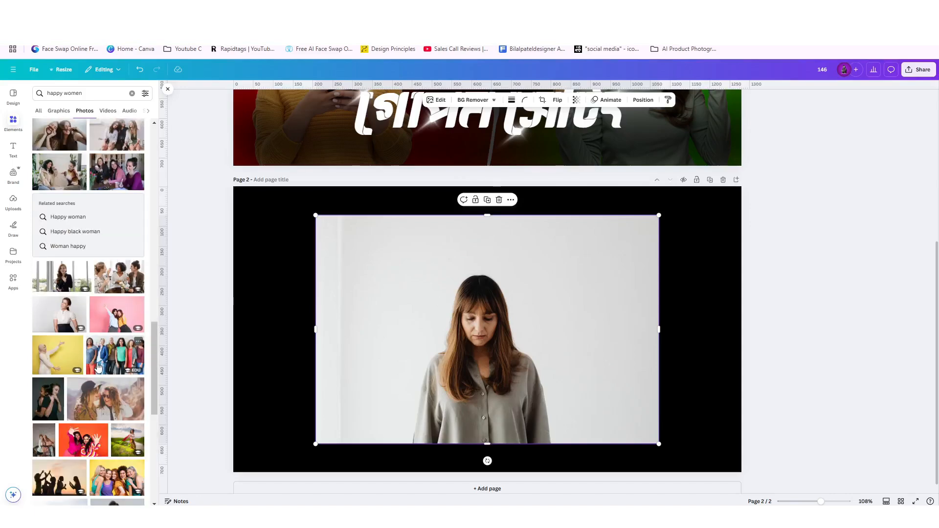
left_click_drag(54, 355, 515, 364)
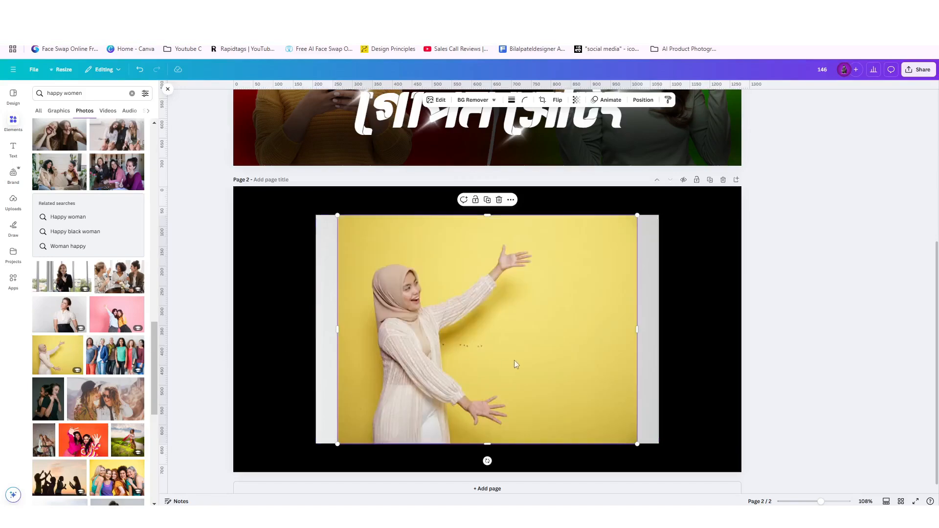
left_click(499, 199)
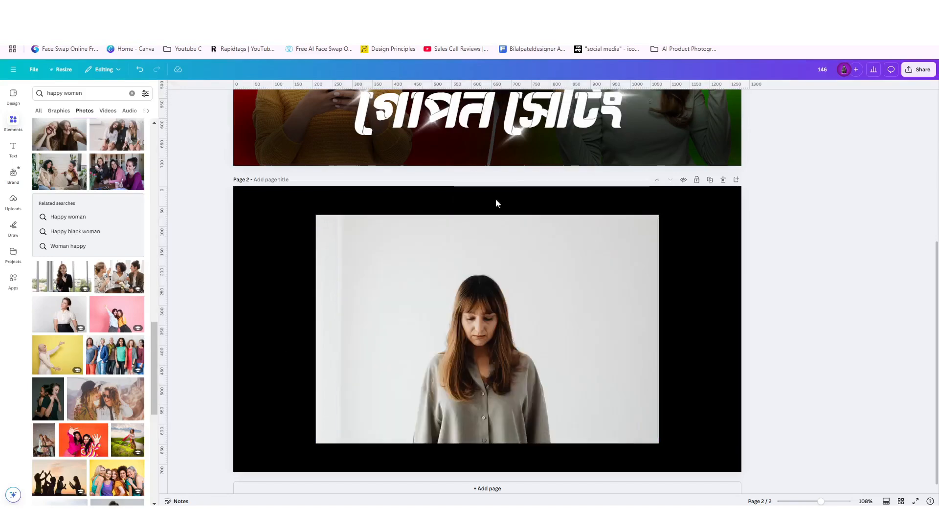
- Browse further through the happy women photos and replace the photo search term with "confident women"
scroll(119, 381, "down", 1)
scroll(117, 371, "down", 4)
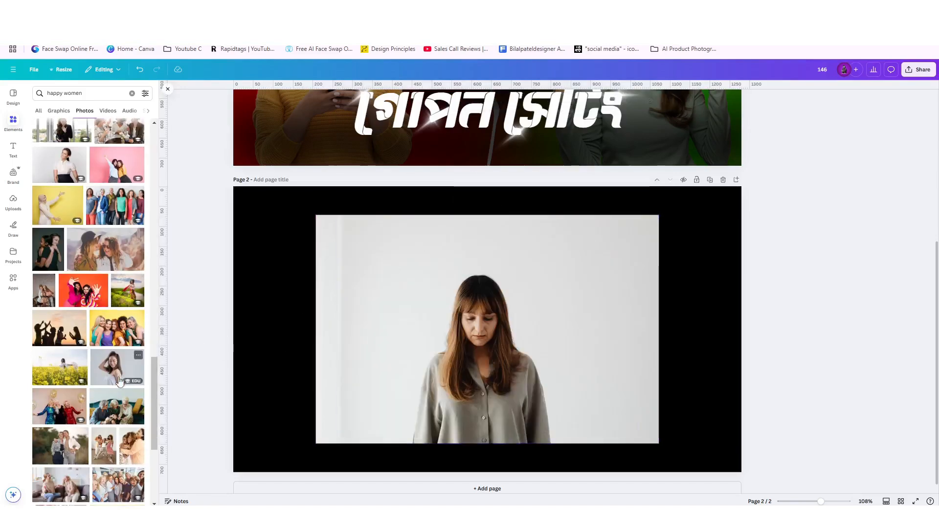
scroll(110, 361, "down", 4)
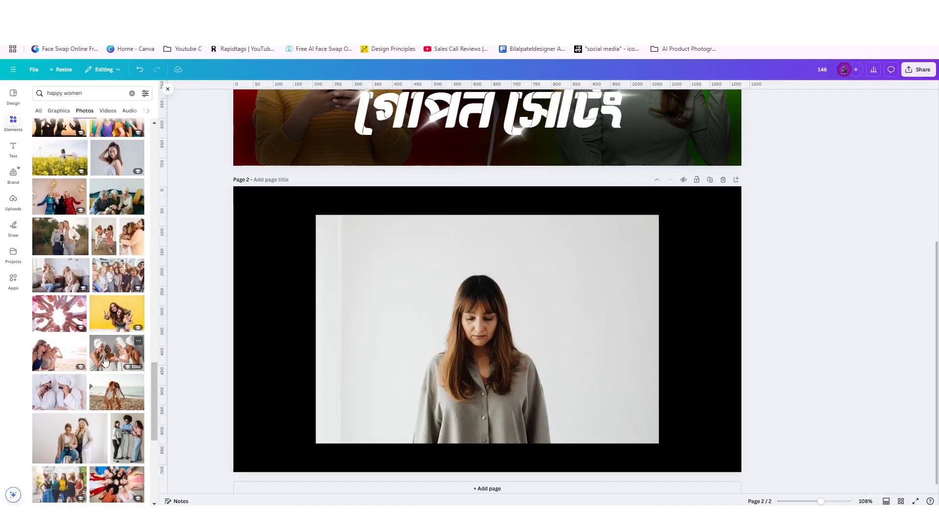
scroll(104, 361, "down", 3)
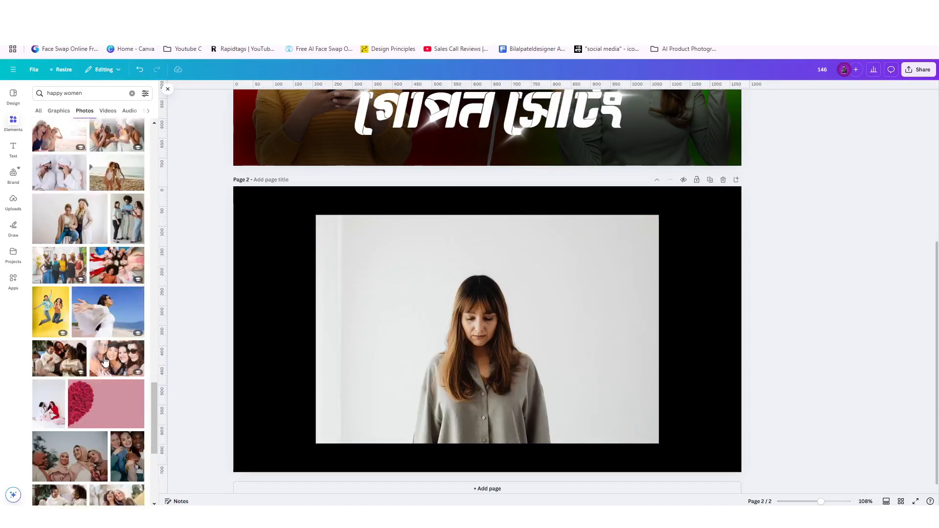
scroll(105, 361, "down", 3)
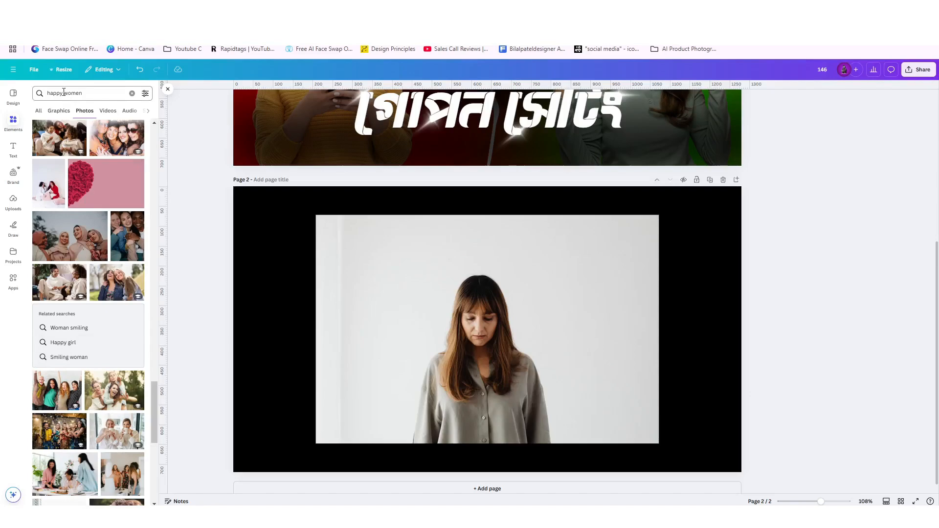
left_click_drag(64, 92, 47, 93)
type("conf")
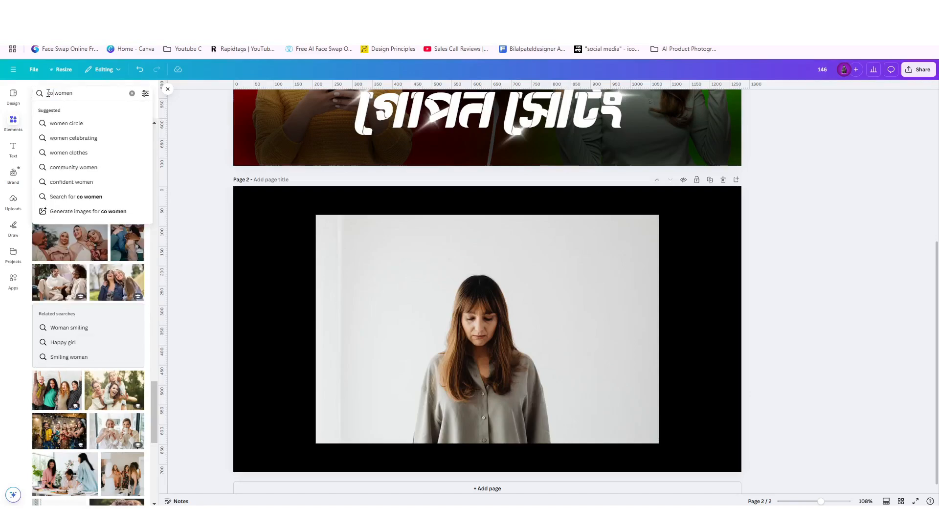
type("i")
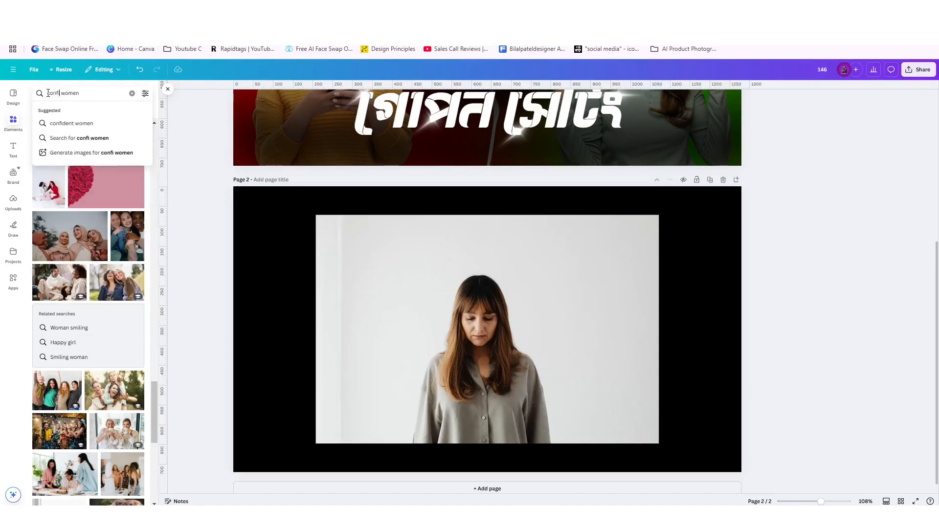
type("dent")
key("Return")
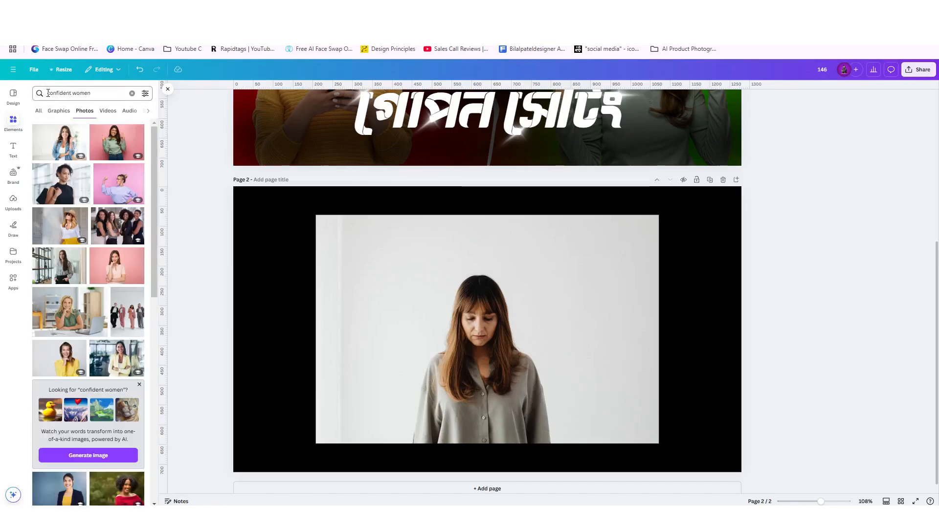
- Add the photo of the grimacing woman in a green shirt on pink, with its background removed, to page 2's right side
left_click(116, 142)
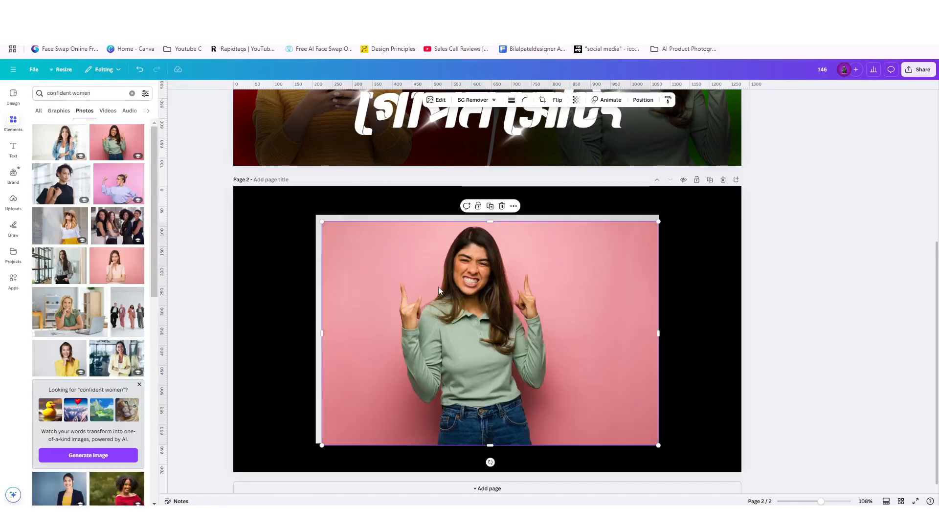
left_click(473, 102)
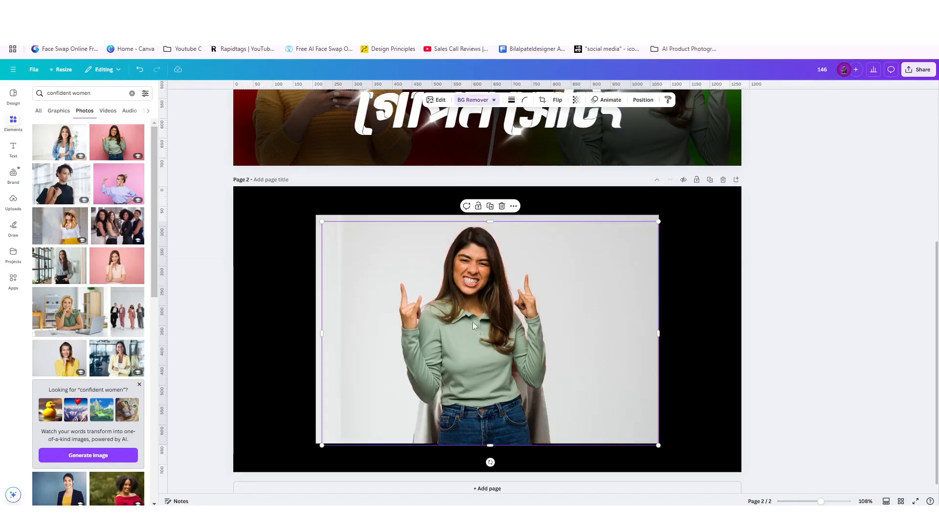
left_click_drag(472, 322, 655, 321)
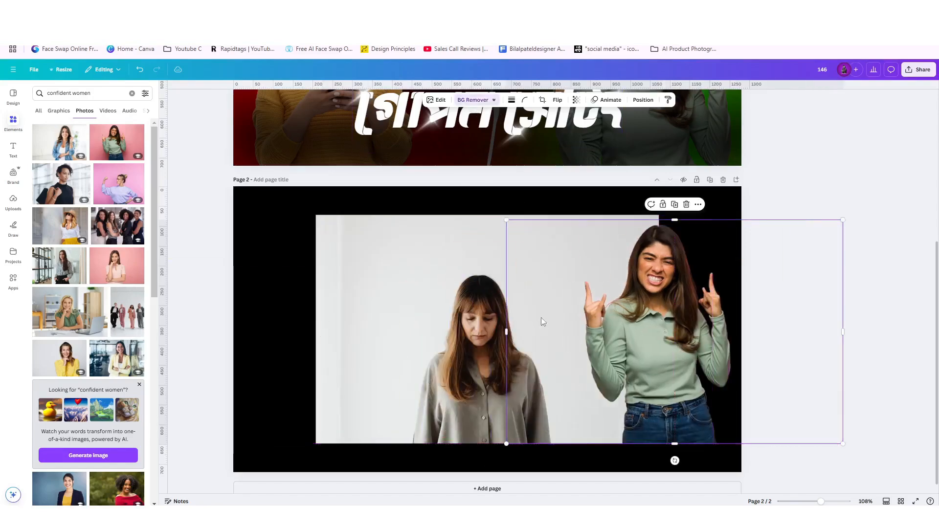
- Remove the background from the sad woman's photo and move her toward the left half of page 2
left_click(456, 331)
left_click(473, 100)
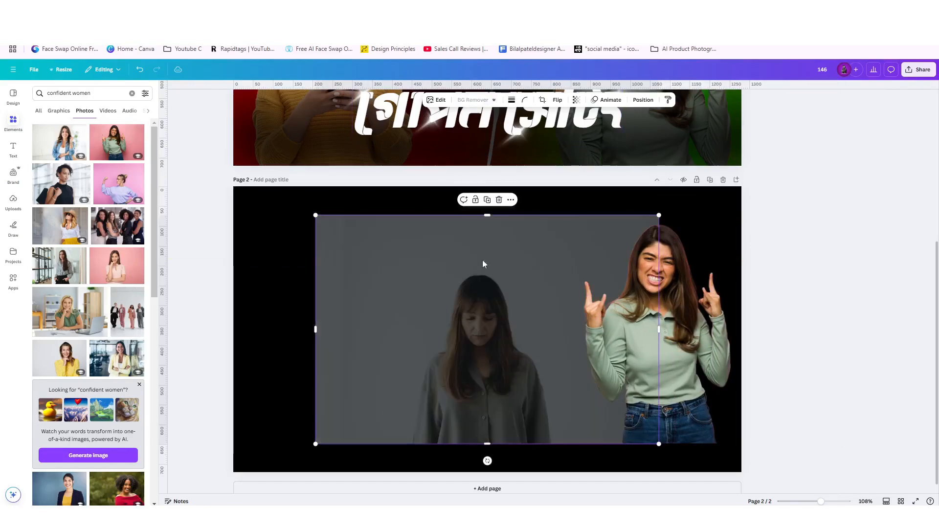
left_click_drag(498, 322, 441, 327)
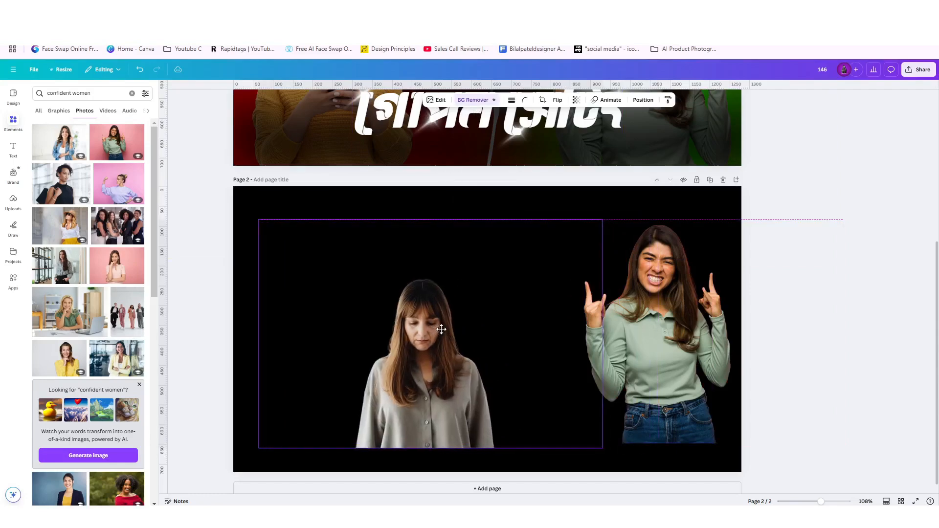
- Crop the sad woman's image closely around her figure and place it, slightly enlarged, at page 2's lower left on the bottom edge
left_click_drag(431, 221, 429, 275)
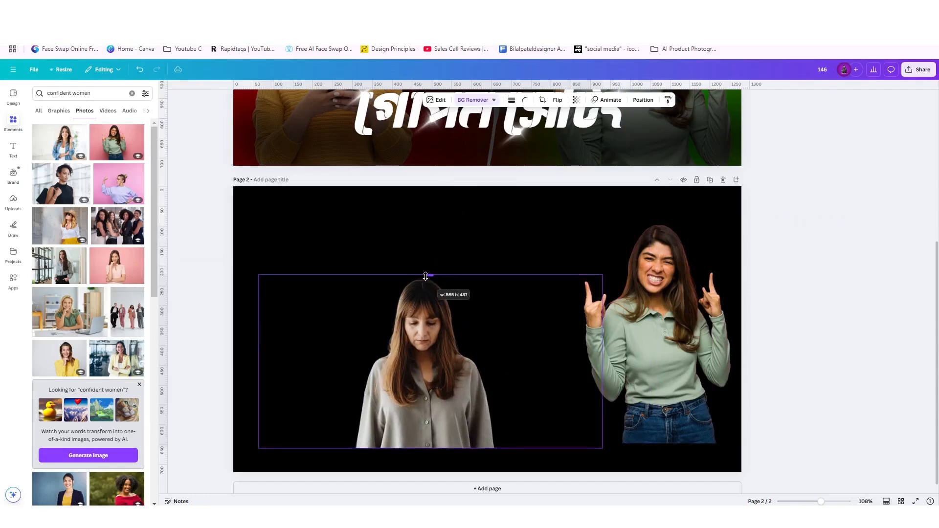
left_click(598, 362)
left_click(494, 368)
left_click_drag(605, 362, 498, 378)
left_click_drag(257, 363, 353, 358)
left_click_drag(432, 372, 335, 396)
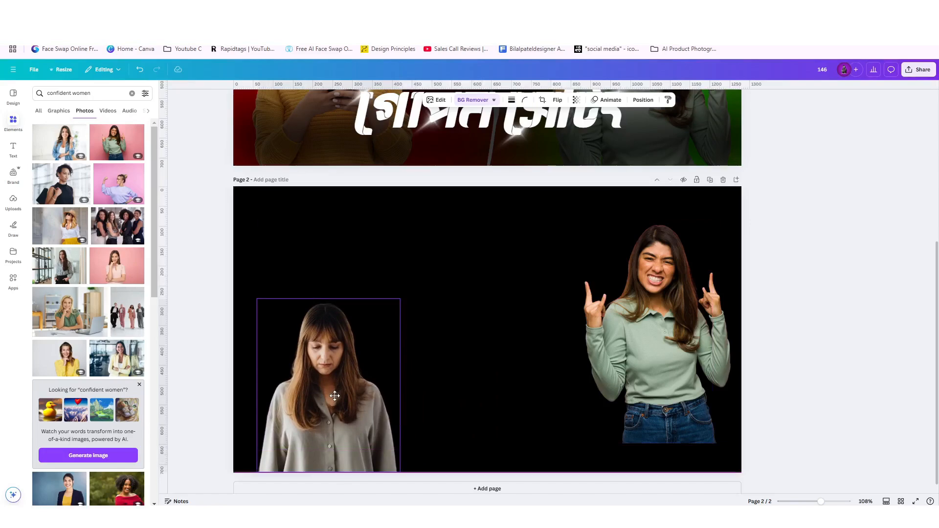
left_click_drag(401, 299, 420, 277)
- Move the woman in the green shirt toward the page centre and crop the empty space on both sides of her
left_click(666, 333)
left_click_drag(666, 333, 574, 341)
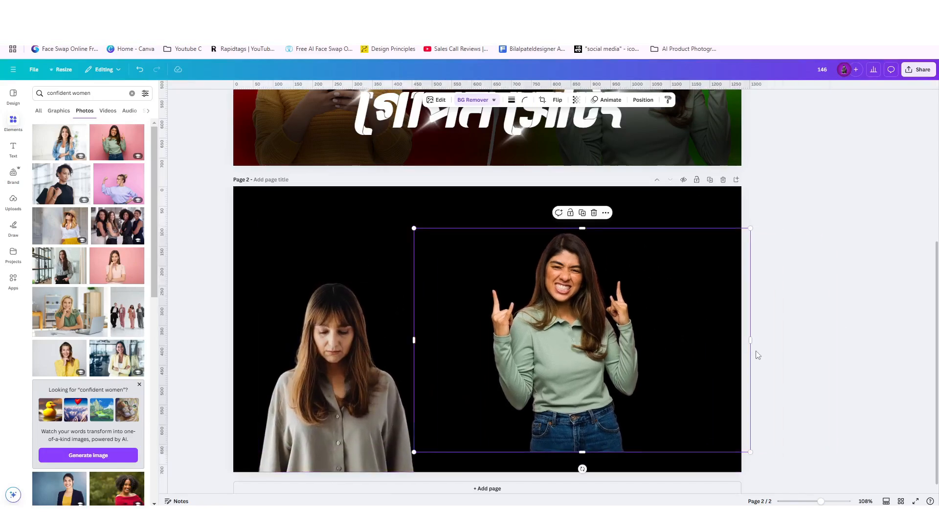
left_click_drag(752, 343, 641, 352)
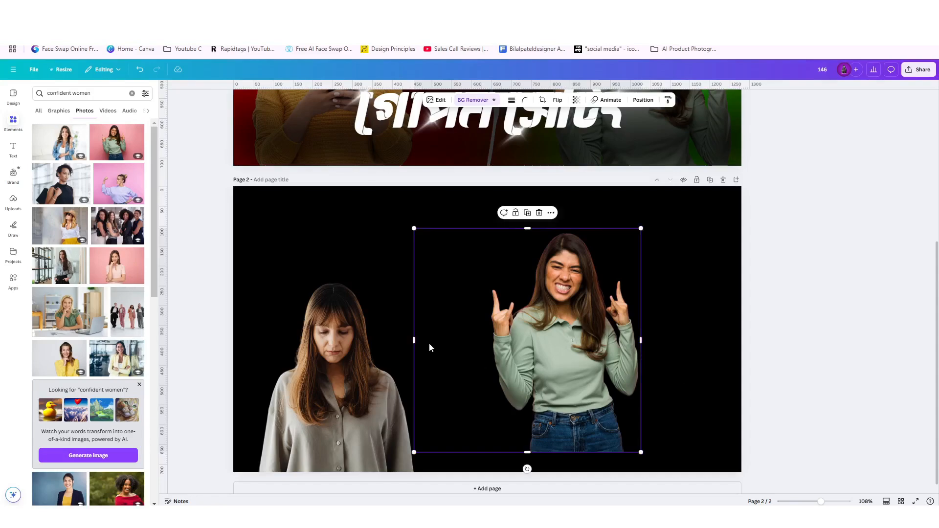
left_click_drag(413, 340, 485, 337)
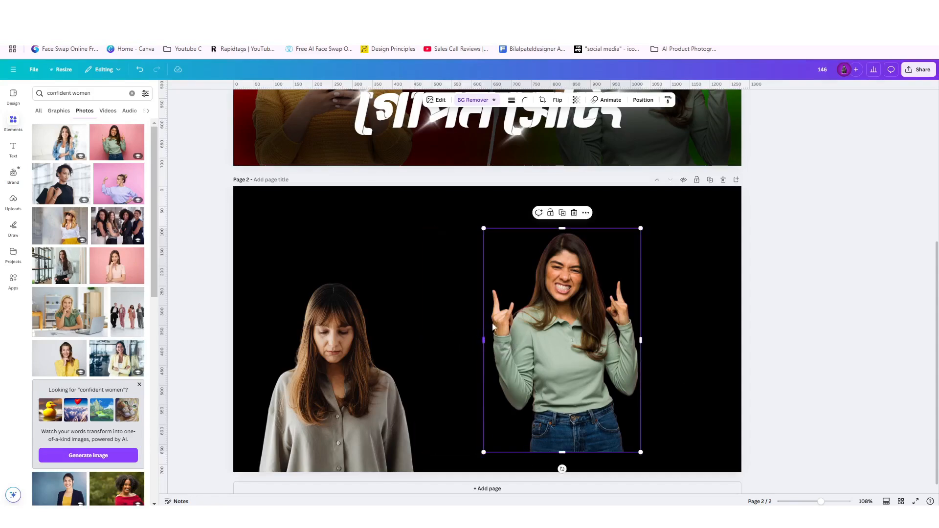
- Scale down the woman in the green shirt and place her at page 2's lower right, standing on the bottom edge
left_click_drag(589, 313, 503, 332)
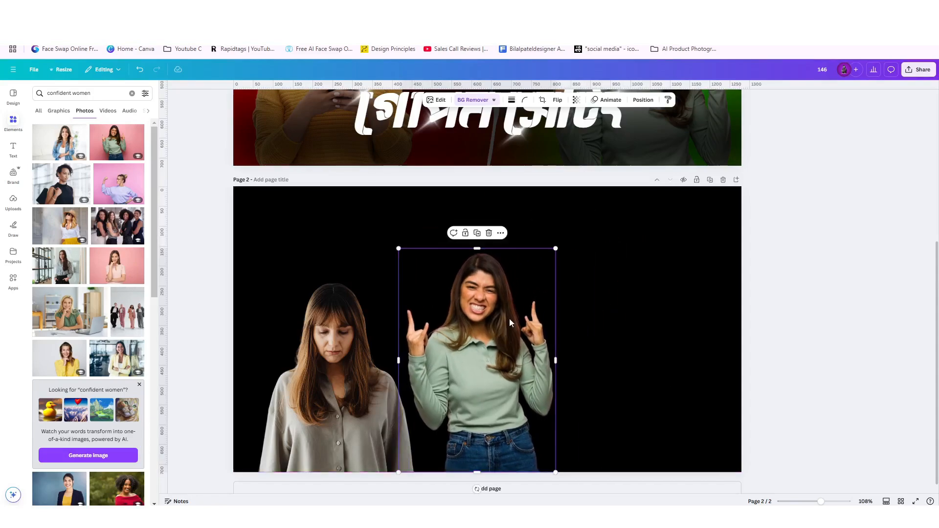
left_click_drag(555, 247, 525, 269)
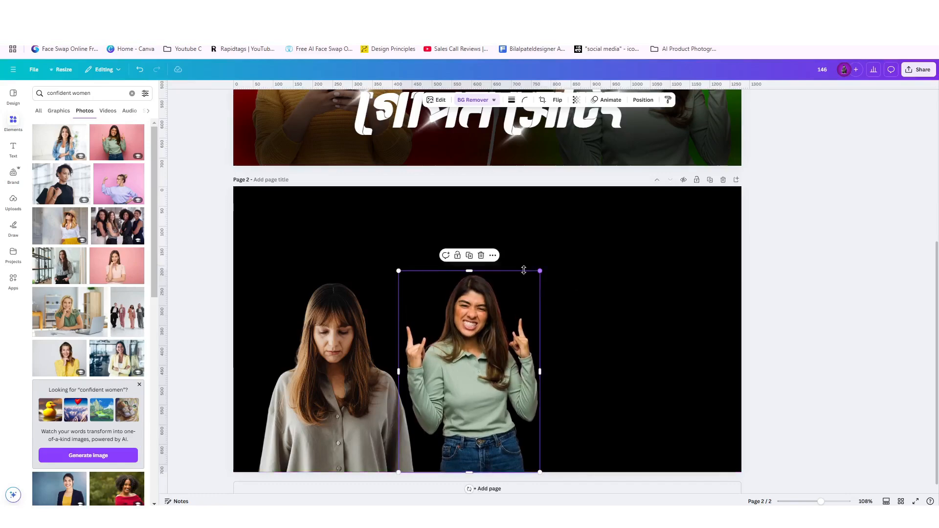
left_click_drag(498, 309, 672, 304)
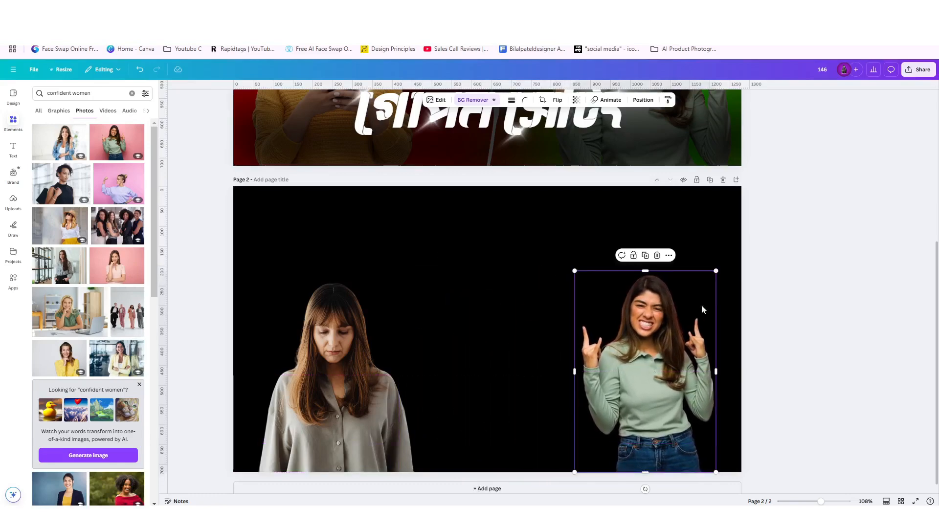
mouse_move(673, 362)
left_mouse_down()
mouse_move(698, 360)
mouse_move(660, 367)
mouse_move(672, 363)
left_mouse_up()
left_click(508, 306)
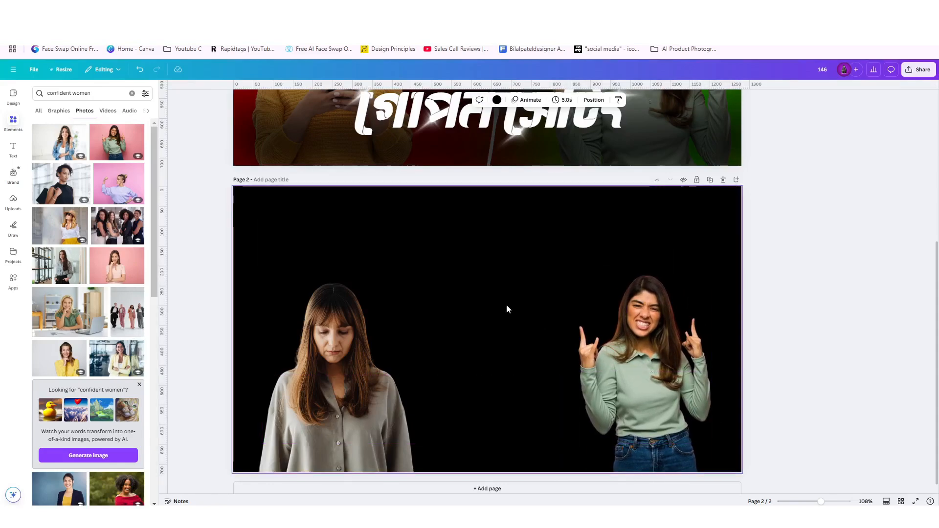
- Examine the finished thumbnail on page 1, and switch to Google Images to look through the "youtube views graph" results
scroll(506, 304, "up", 5)
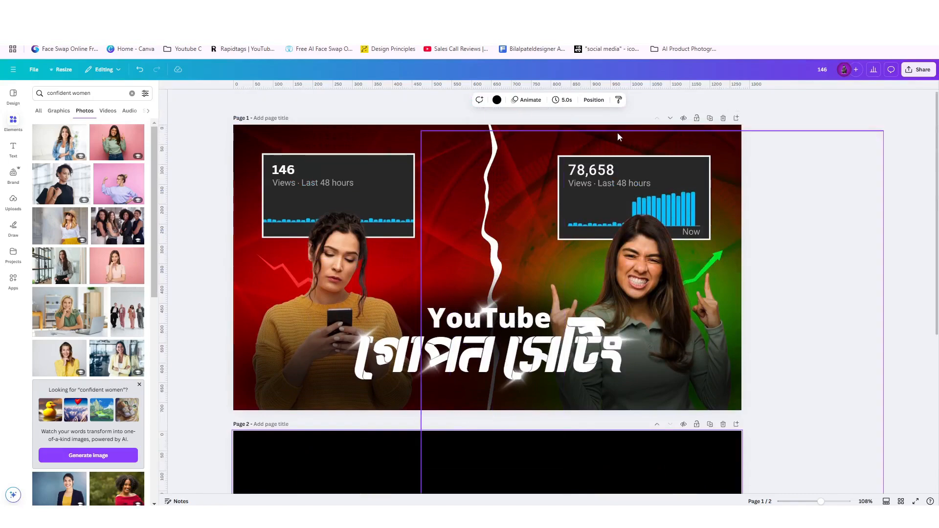
scroll(512, 303, "down", 5)
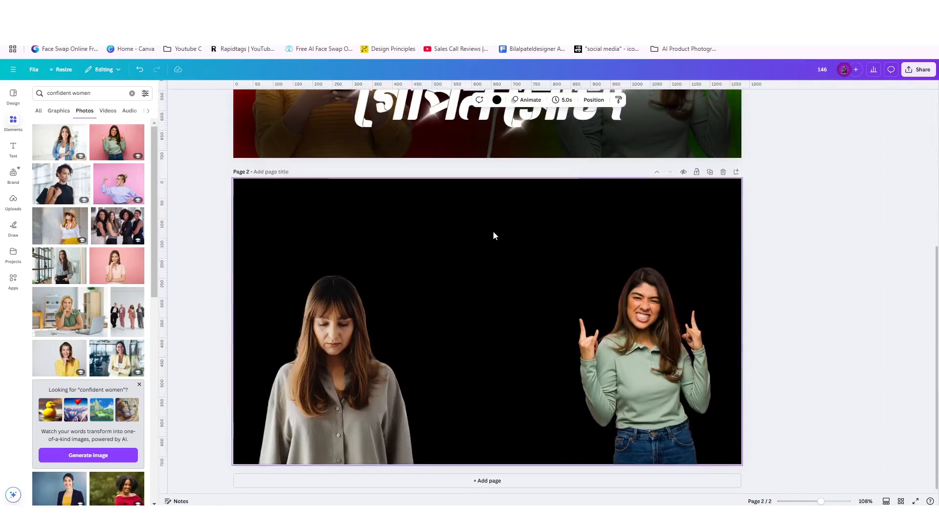
scroll(501, 247, "up", 5)
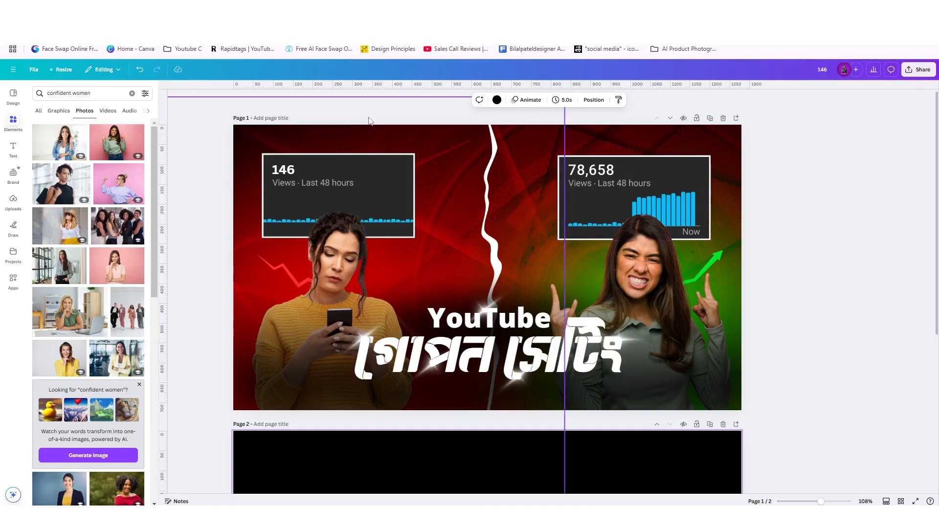
left_click(210, 10)
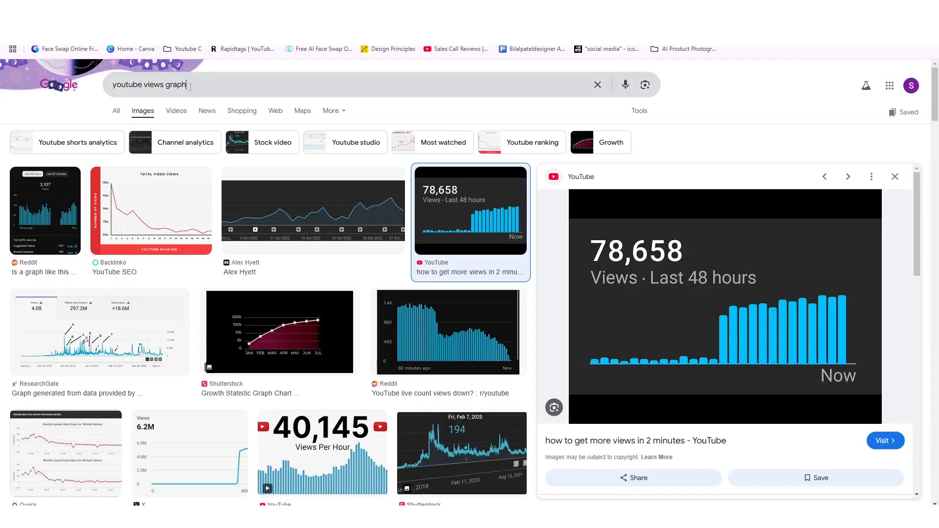
left_click_drag(189, 85, 103, 89)
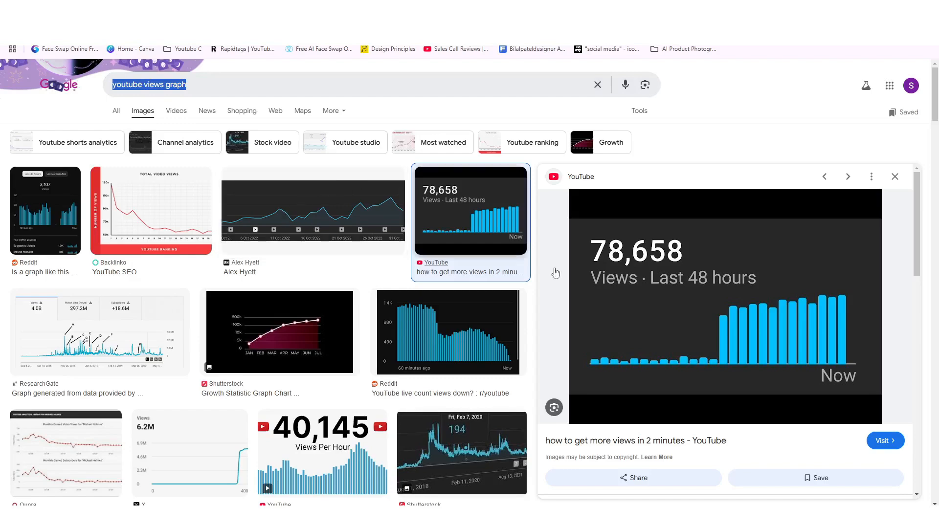
scroll(723, 266, "down", 3)
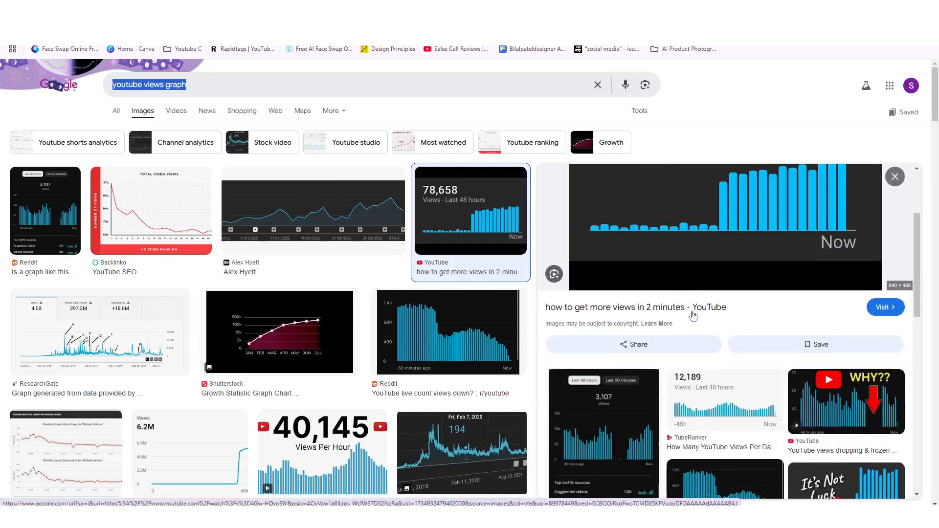
scroll(537, 342, "down", 3)
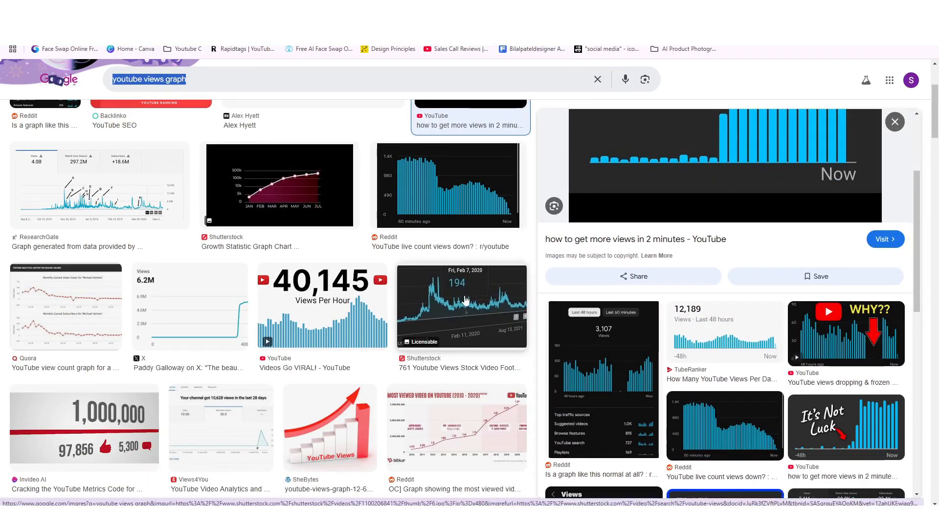
scroll(465, 300, "down", 4)
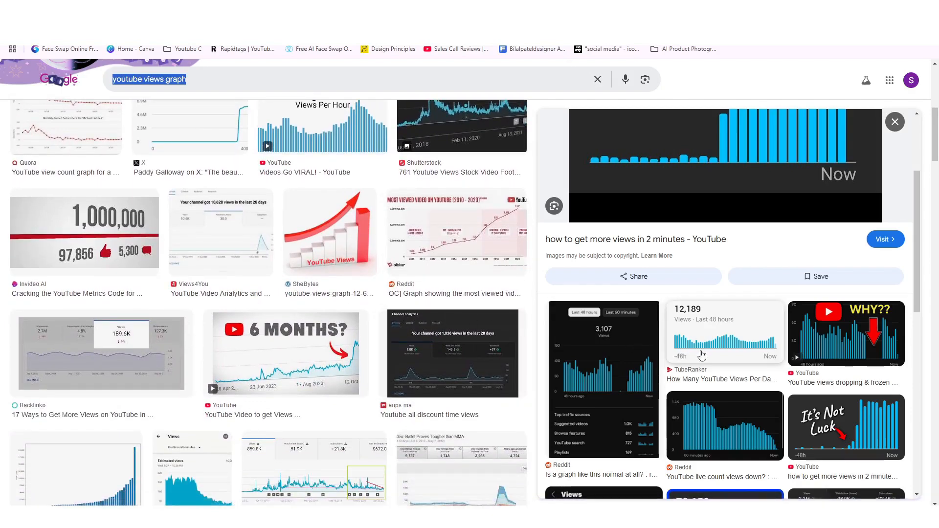
scroll(701, 356, "down", 1)
scroll(688, 306, "up", 3)
- Try to save the image of the 78,658 views graph to the Downloads folder as a JPEG
right_click(716, 258)
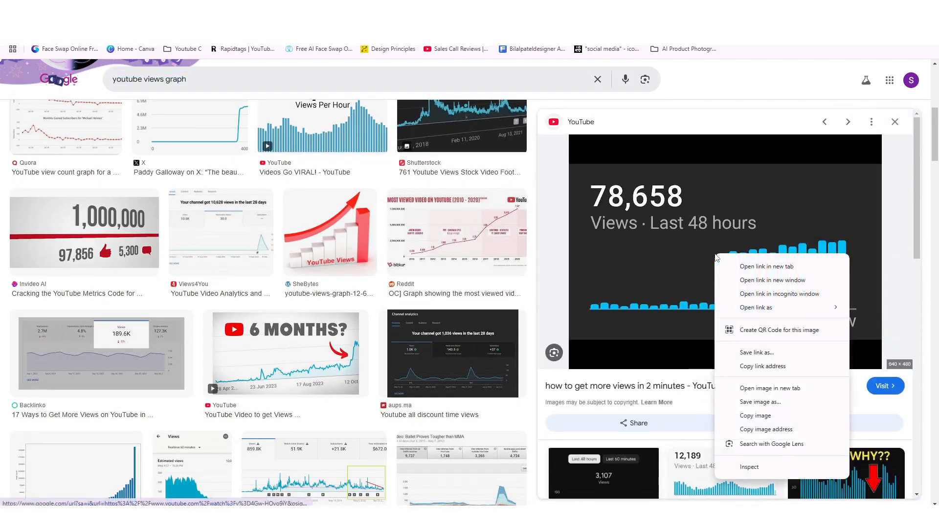
left_click(778, 410)
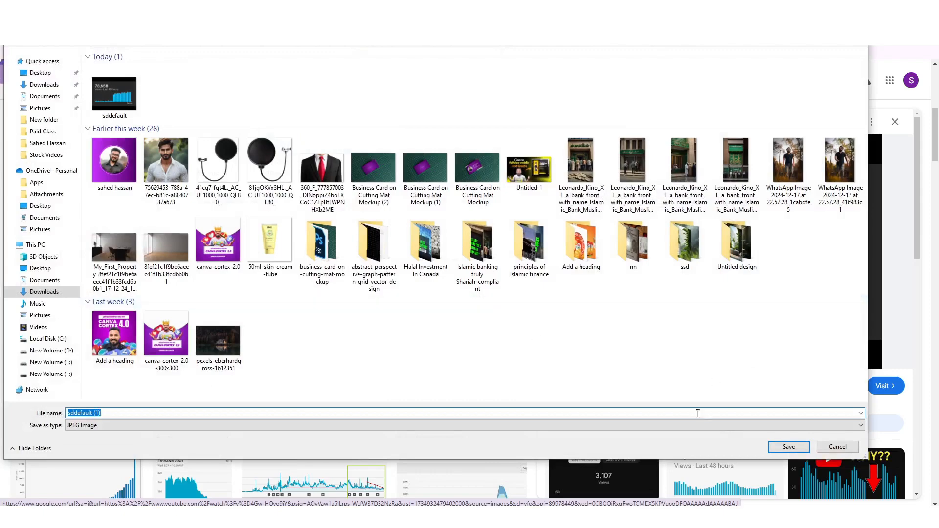
left_click(789, 446)
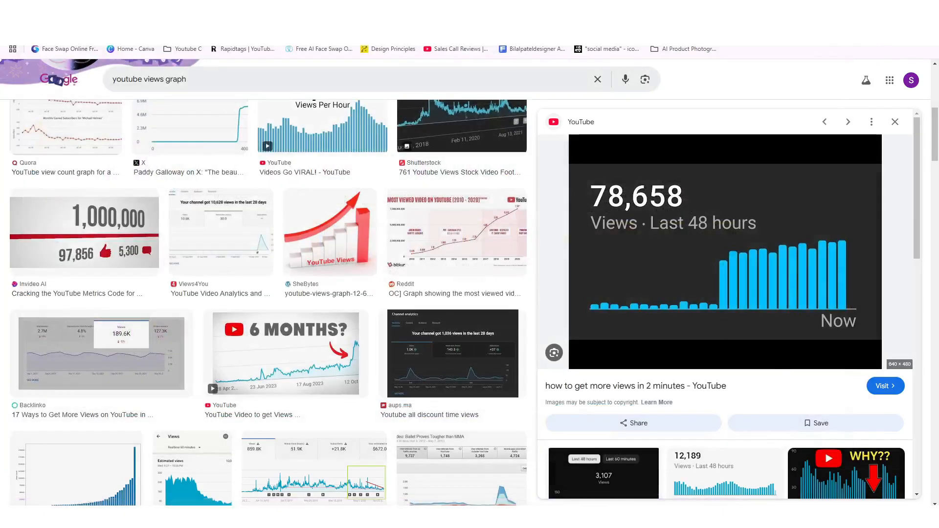
- Switch back to the Canva design and upload the sddefault image from the Downloads folder
left_click(245, 10)
left_click(12, 202)
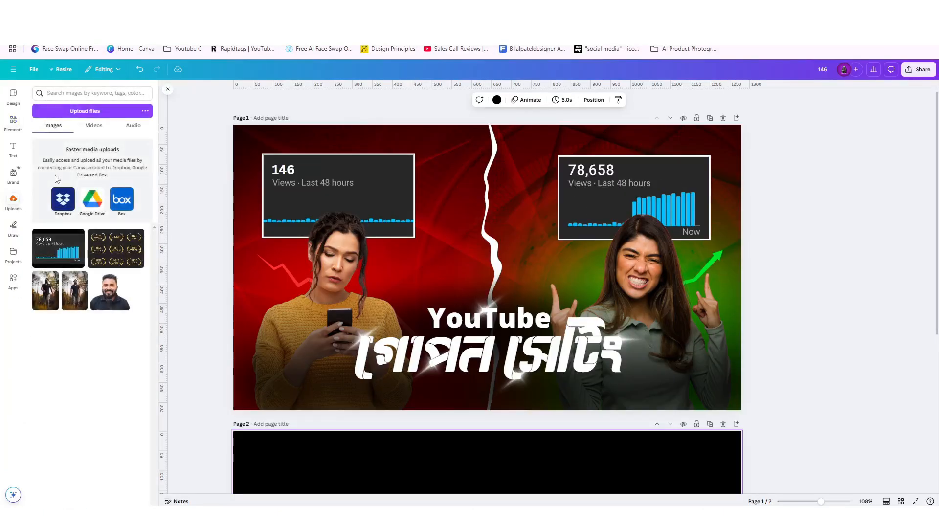
left_click(120, 111)
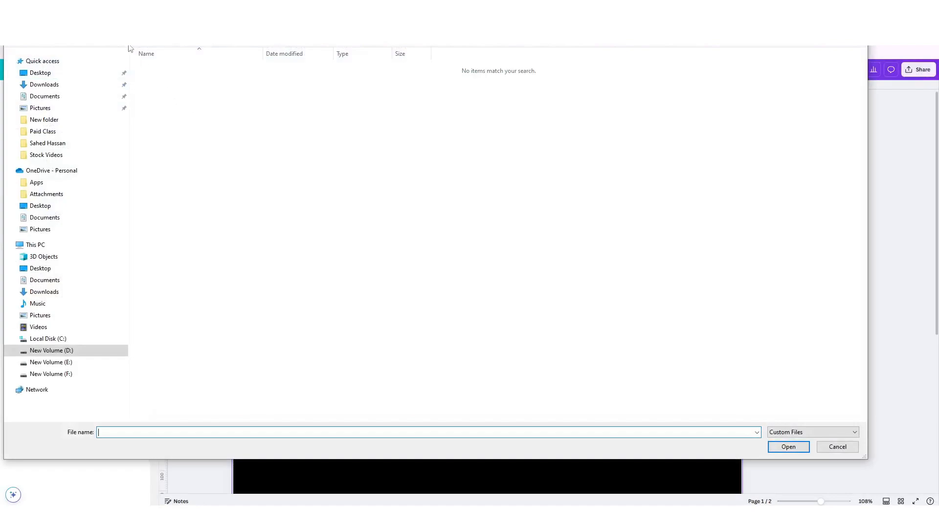
left_click(62, 86)
left_click(147, 97)
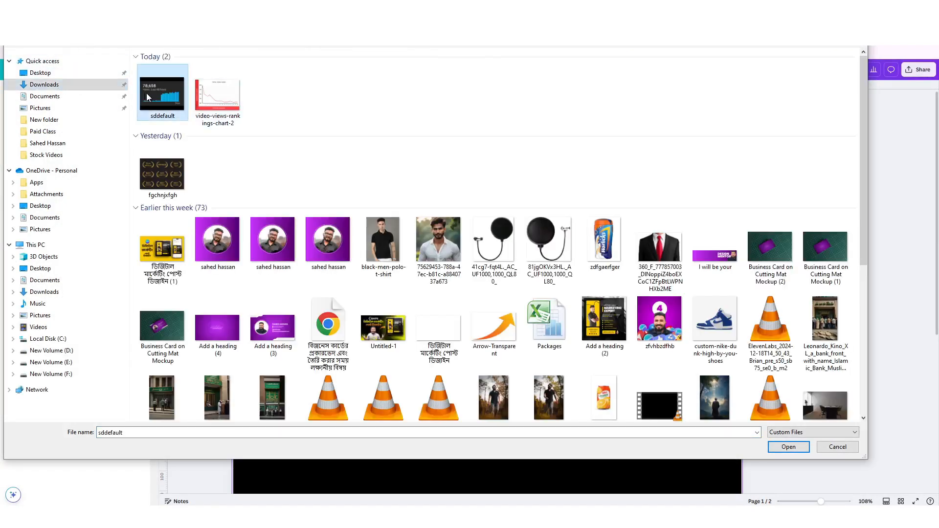
left_click(789, 447)
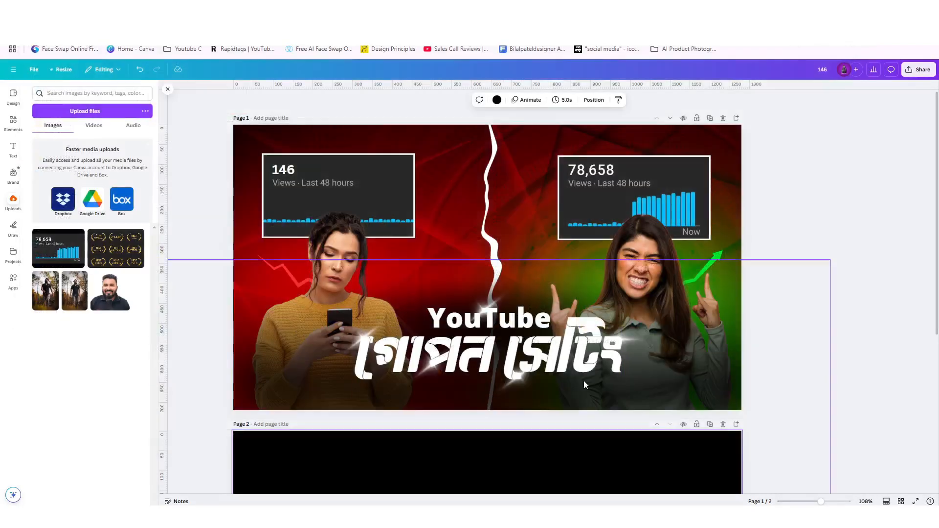
- Place the 78,658 views graph on page 2 and crop the black bars off its upper and lower edges
scroll(479, 332, "down", 5)
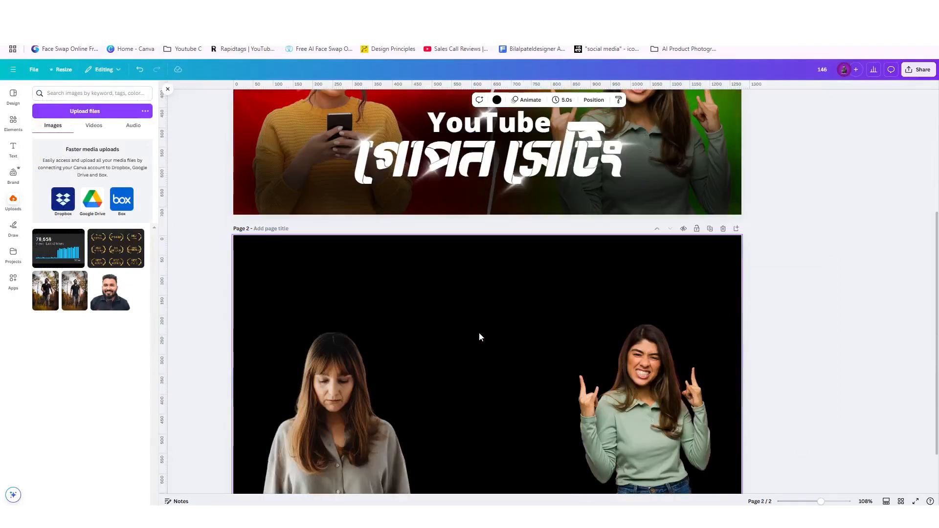
left_click(59, 258)
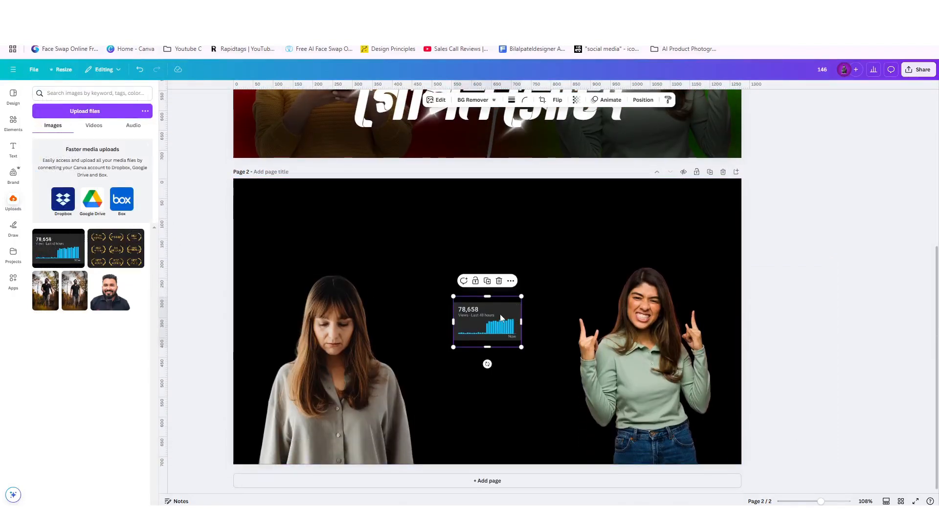
scroll(500, 314, "up", 10, "ctrl")
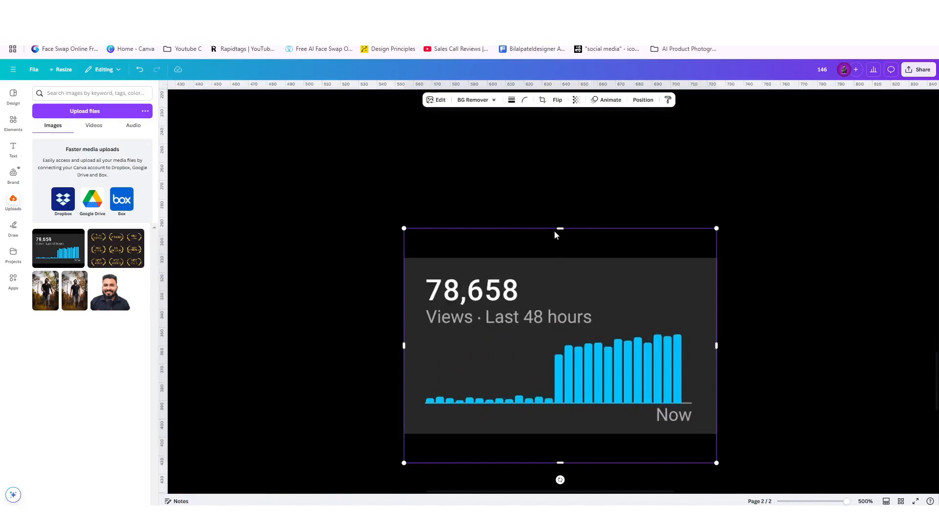
left_click_drag(555, 232, 537, 258)
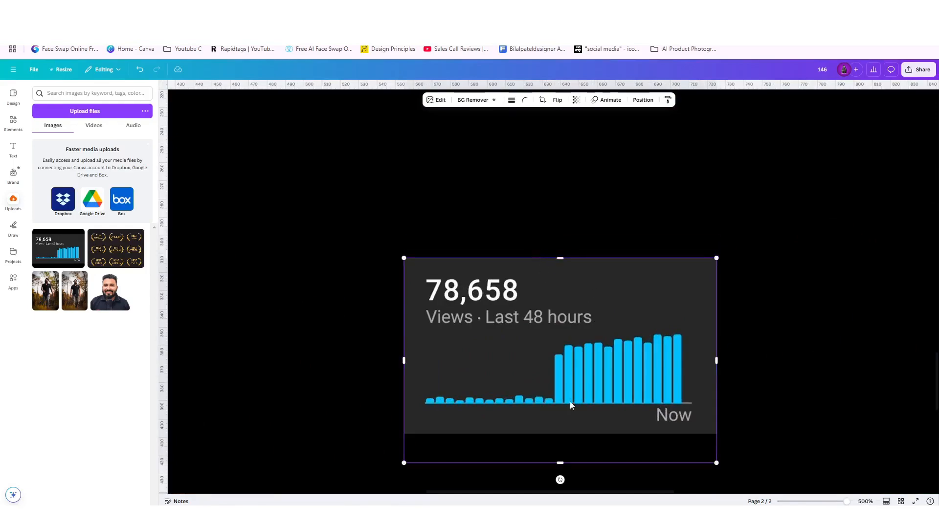
left_click_drag(563, 463, 561, 434)
scroll(479, 359, "down", 5, "ctrl")
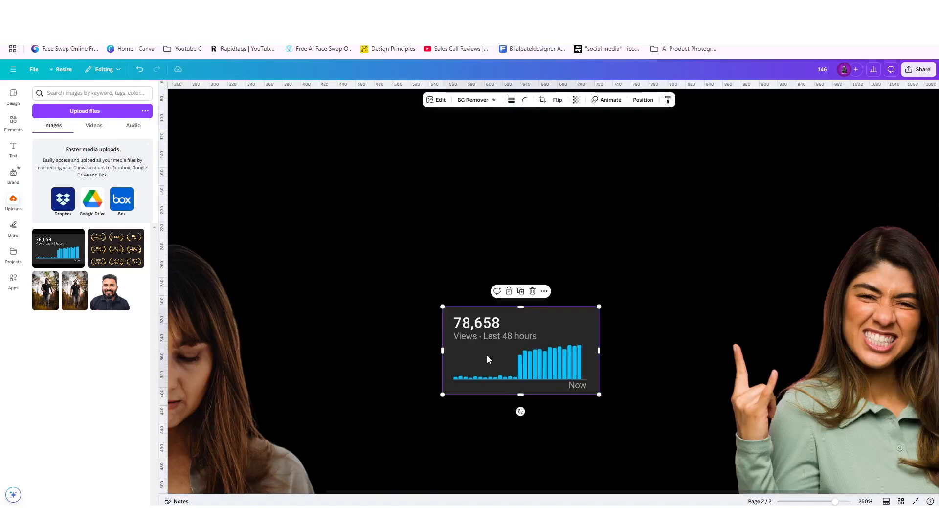
- Set two copies of the graph side by side above page 2's centre, and stack a third copy exactly on the left one
left_click_drag(486, 355, 413, 230)
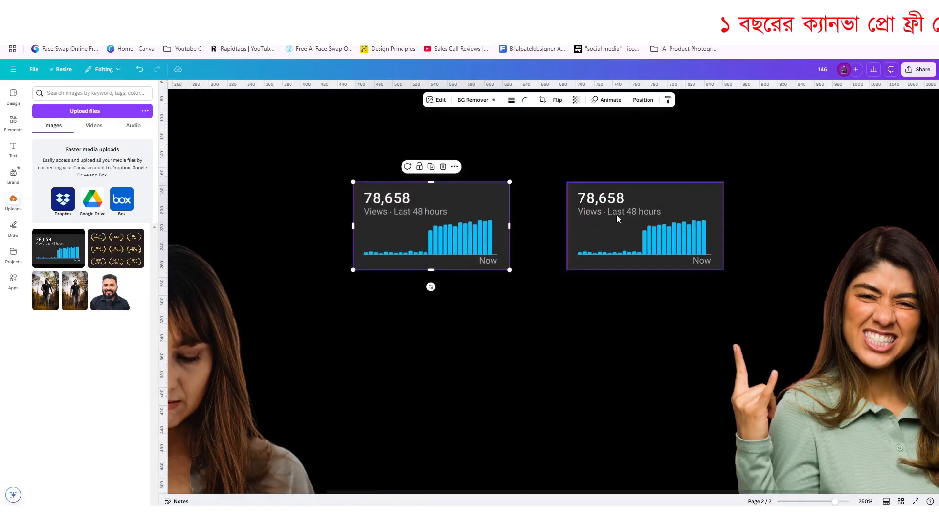
scroll(386, 208, "up", 5, "ctrl")
scroll(383, 206, "up", 2, "ctrl")
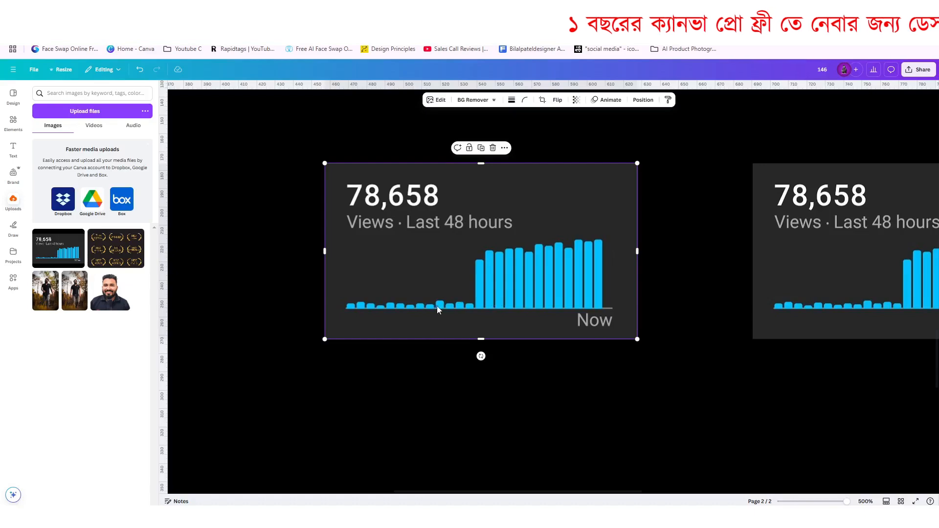
left_click(480, 148)
left_click(482, 229)
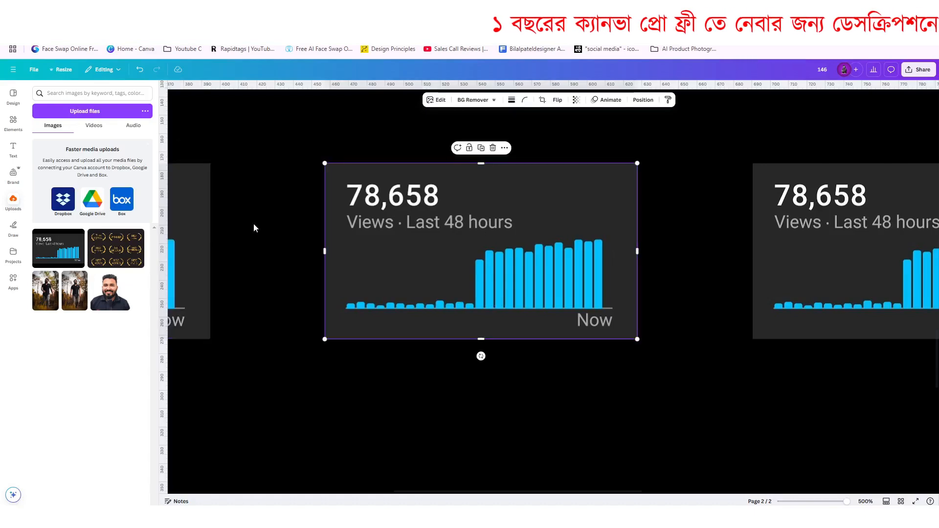
left_click(201, 236)
left_click_drag(202, 239, 626, 235)
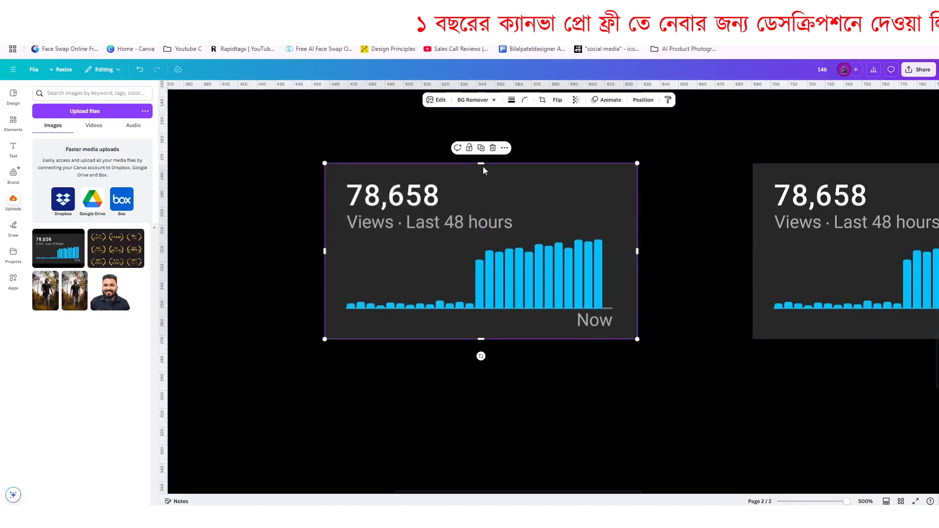
- Crop the stacked left graphs so one keeps only the heading area and the other only the short bars below it
left_click_drag(482, 164, 476, 272)
left_click(495, 201)
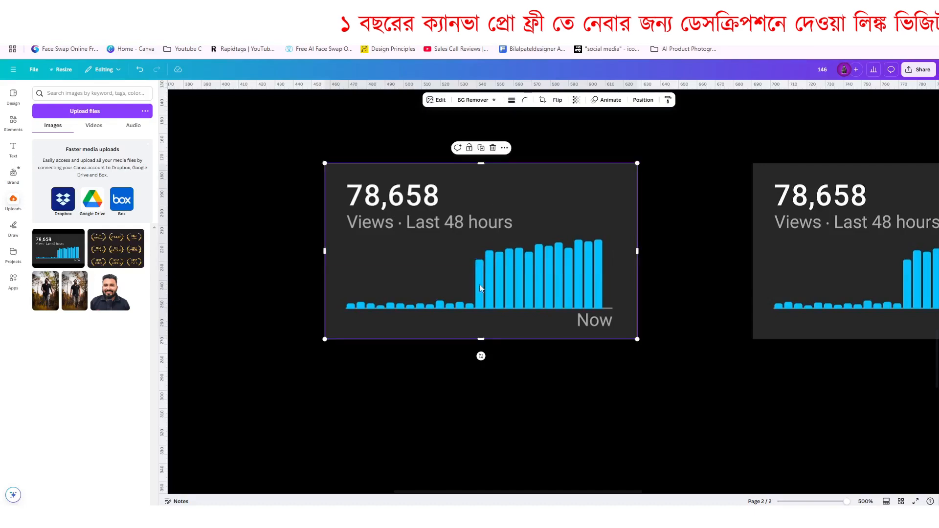
left_click_drag(478, 339, 485, 236)
left_click(479, 270)
left_click_drag(480, 271, 484, 237)
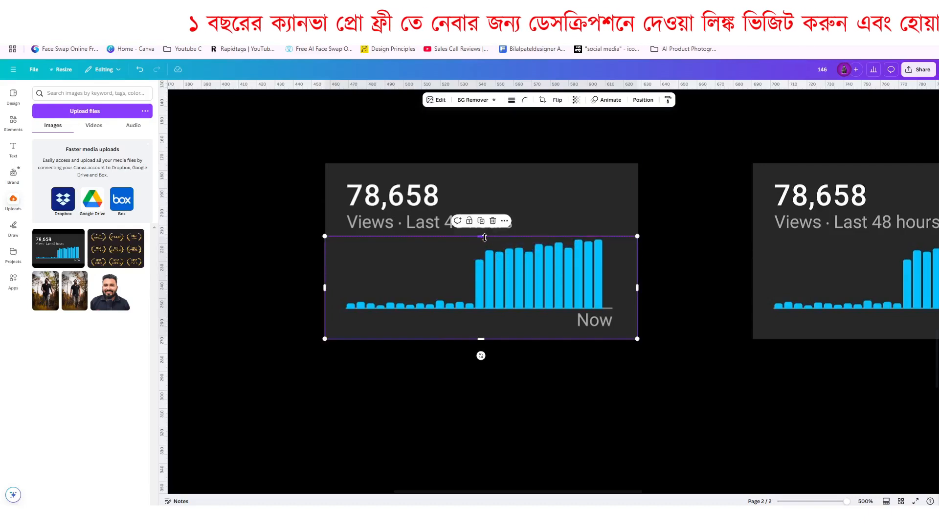
left_click_drag(636, 287, 474, 276)
left_click(532, 350)
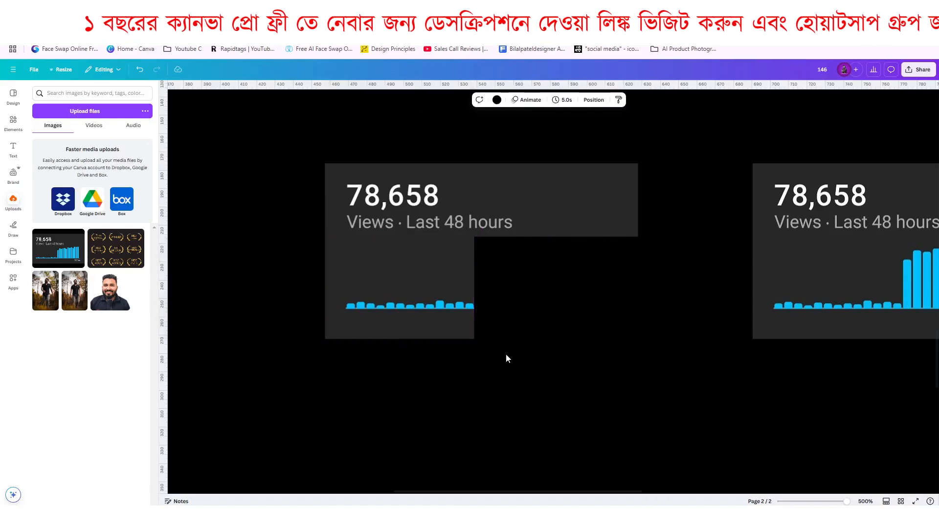
- Extend the row of short bars with copies of the cropped strip, trimming the last one at the graph card's right edge
left_click(399, 294)
left_click_drag(416, 296, 551, 292)
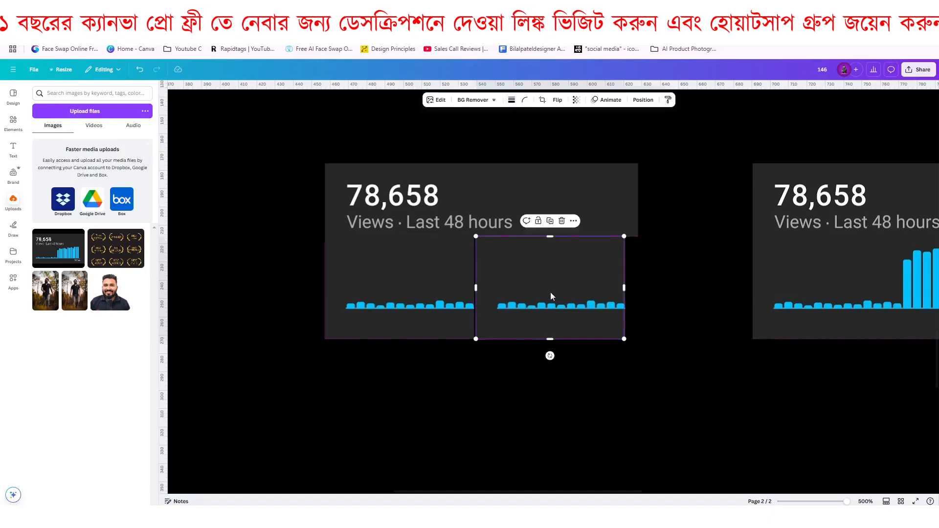
left_click_drag(476, 288, 641, 289)
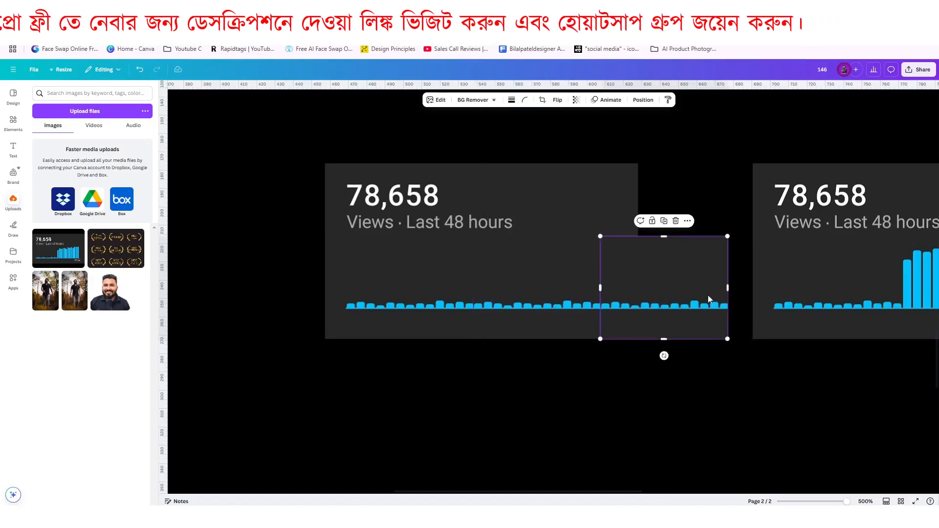
left_click_drag(728, 293, 637, 288)
left_click(664, 324)
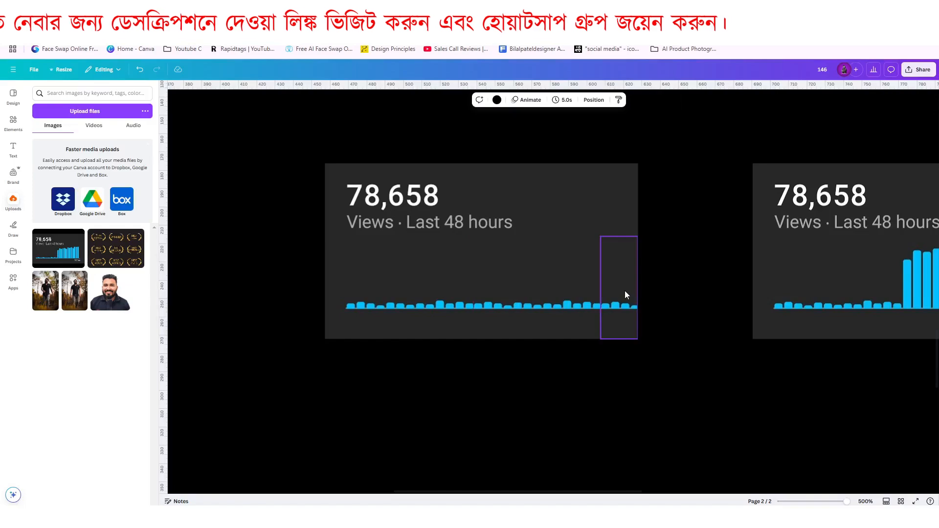
- Nudge the last bar strip slightly left and extend its right side to the card's edge
left_click(610, 270)
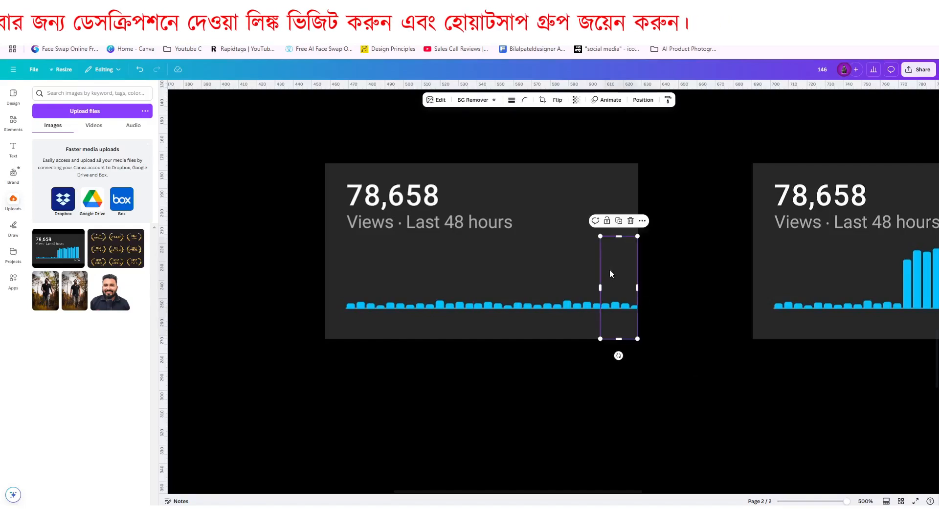
key("Left")
key("Left")
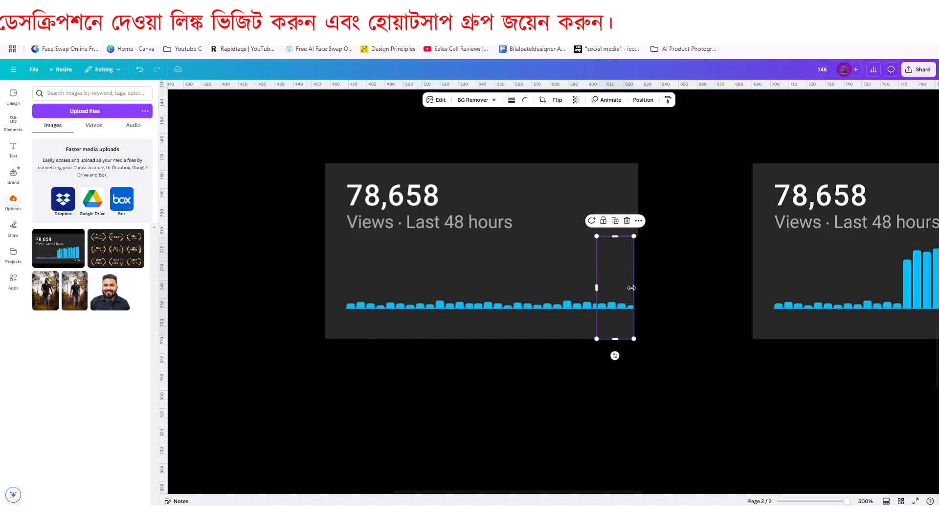
left_click_drag(632, 288, 638, 288)
left_click(667, 347)
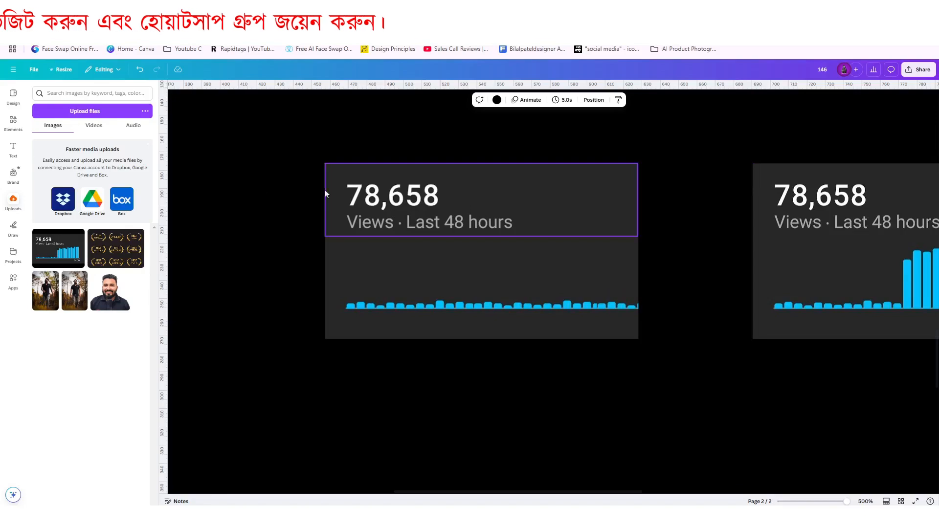
- Add a heading text box and scale it down to font size 11.3 over the left graph card
left_click(13, 148)
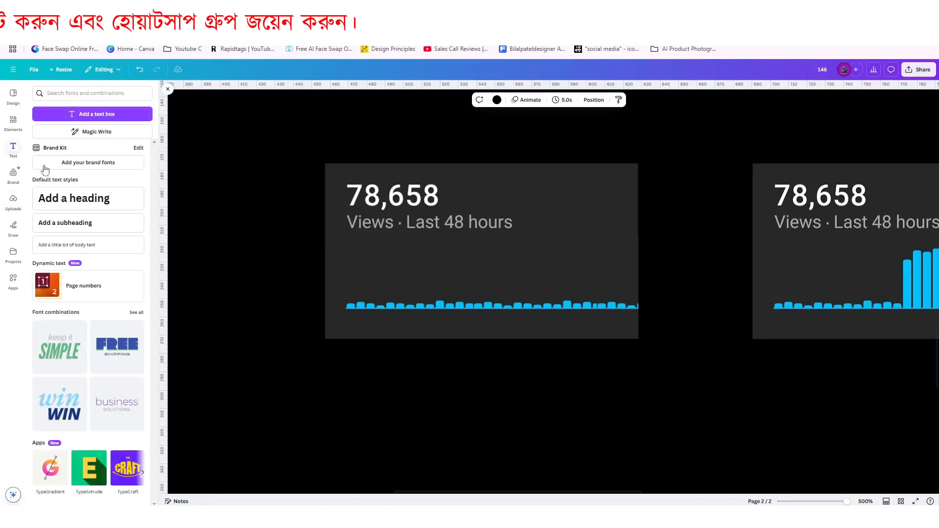
left_click(74, 198)
left_click(311, 244)
left_click(479, 267)
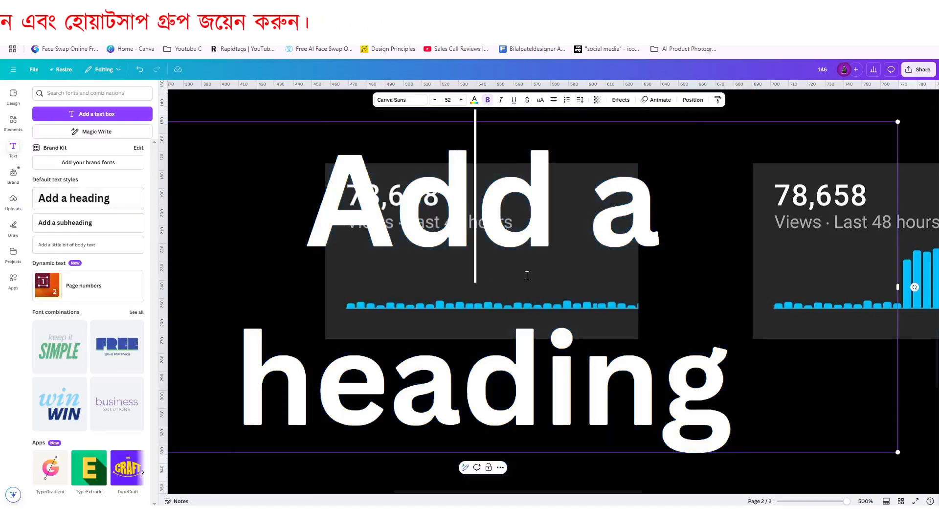
left_click(927, 444)
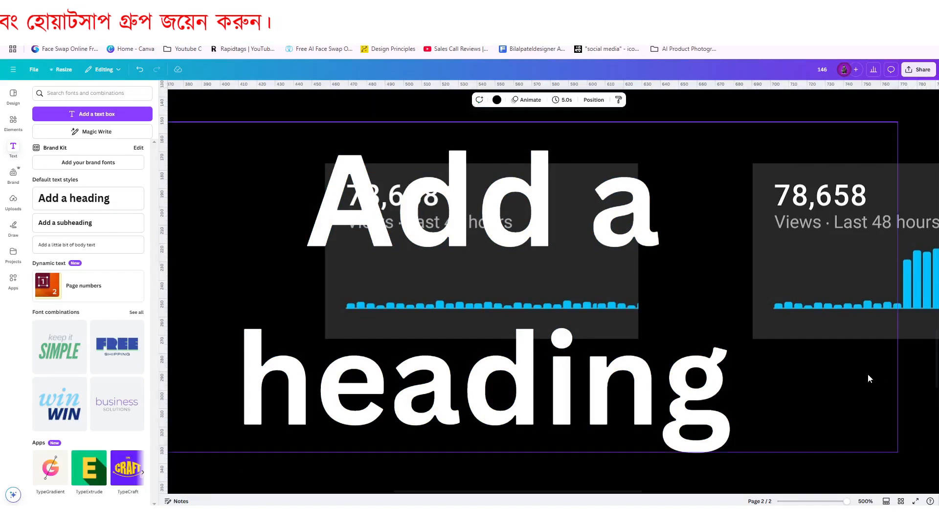
left_click(868, 374)
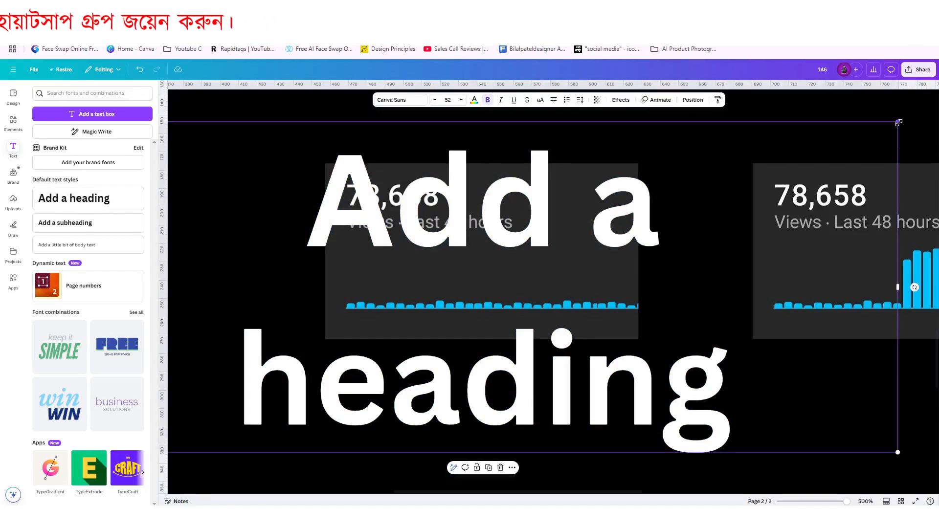
left_click_drag(898, 122, 655, 178)
- Replace the heading text with 146 and place it just right of the left card's 78,658 figure
double_click(637, 192)
type("146")
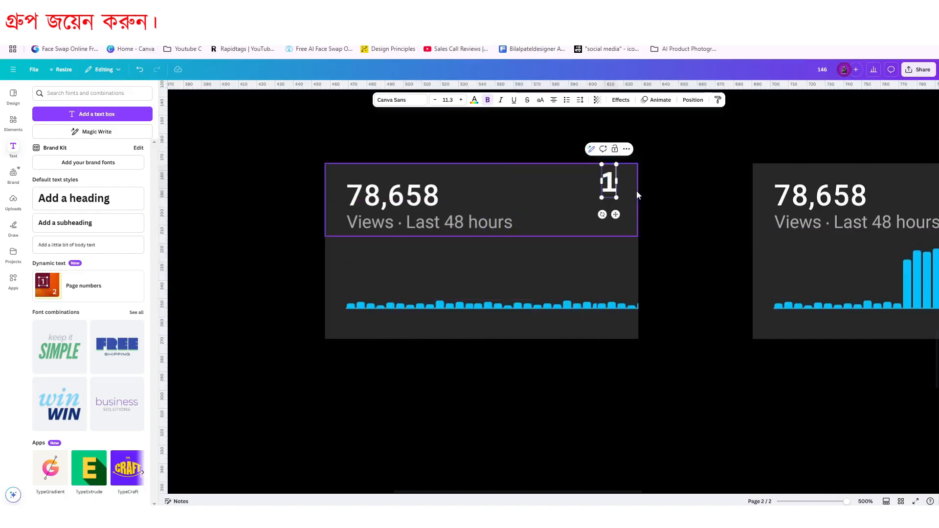
left_click(652, 195)
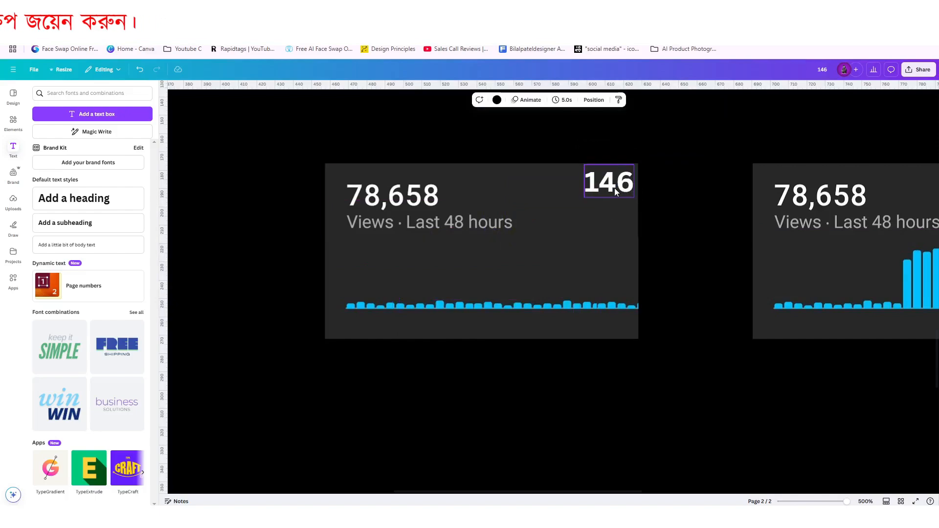
left_click_drag(614, 188, 510, 200)
left_click(253, 232)
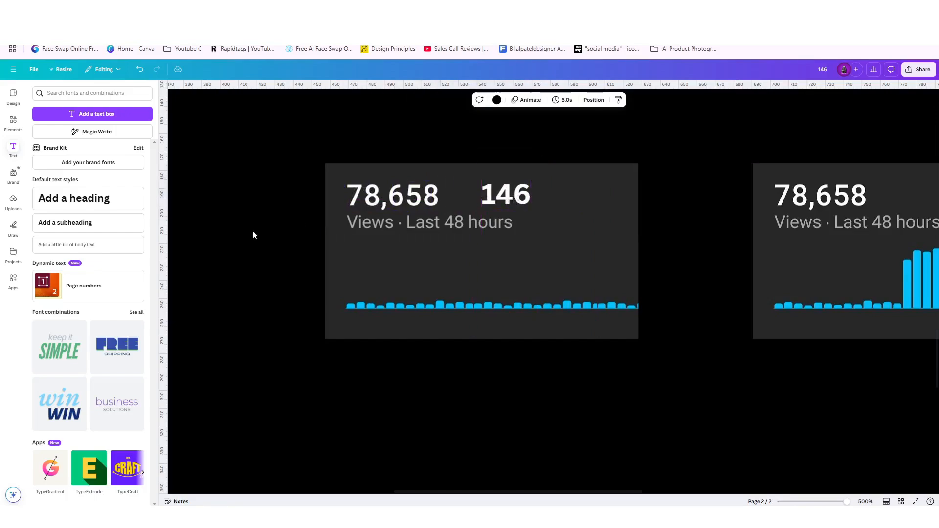
- Add a rectangle on the left graph card and resize it to cover just the 78,658 figure
key("r")
left_click(253, 232)
left_click_drag(567, 316, 457, 206)
scroll(516, 277, "down", 2)
scroll(516, 277, "down", 1)
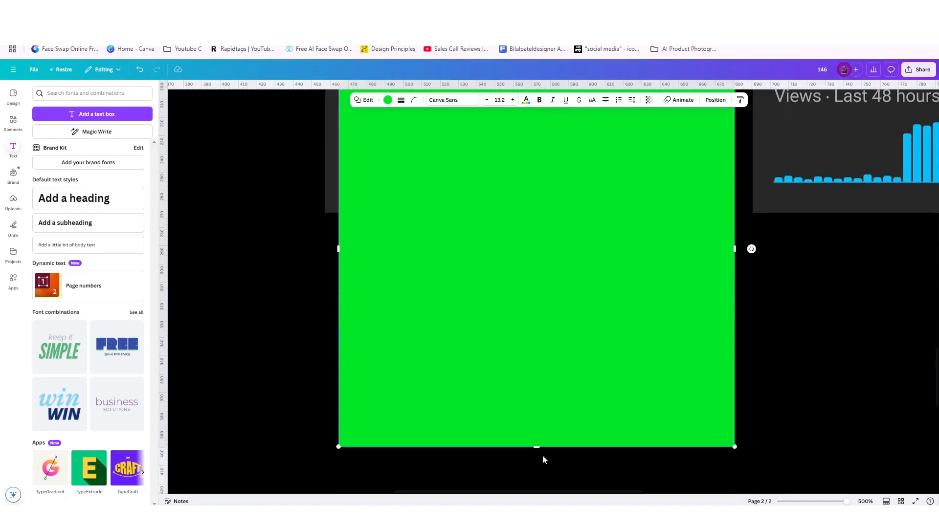
left_click_drag(536, 447, 536, 143)
scroll(517, 263, "up", 5)
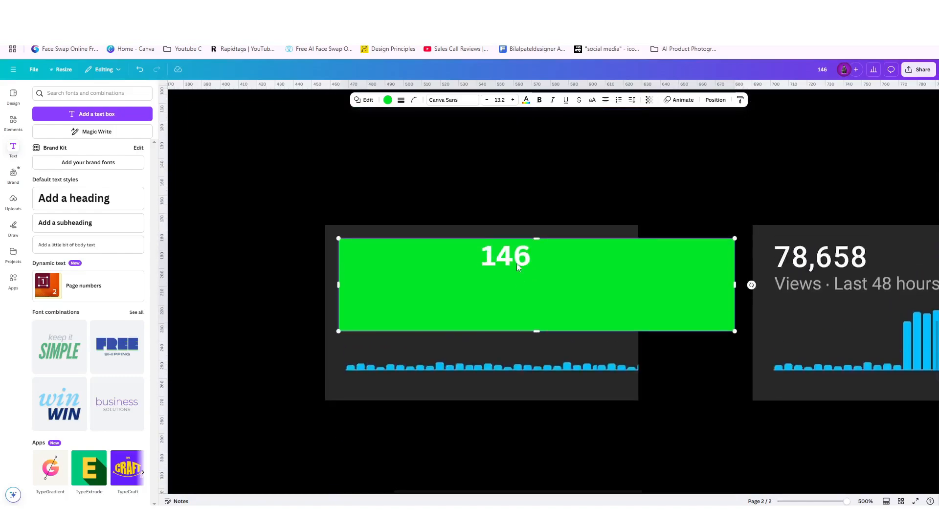
left_click_drag(536, 339, 527, 276)
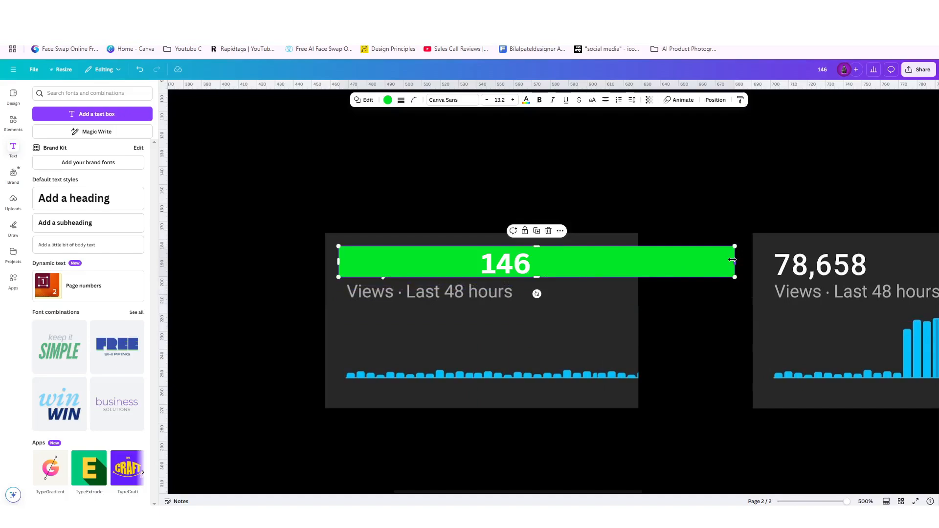
left_click_drag(732, 261, 447, 246)
left_click_drag(395, 277, 395, 277)
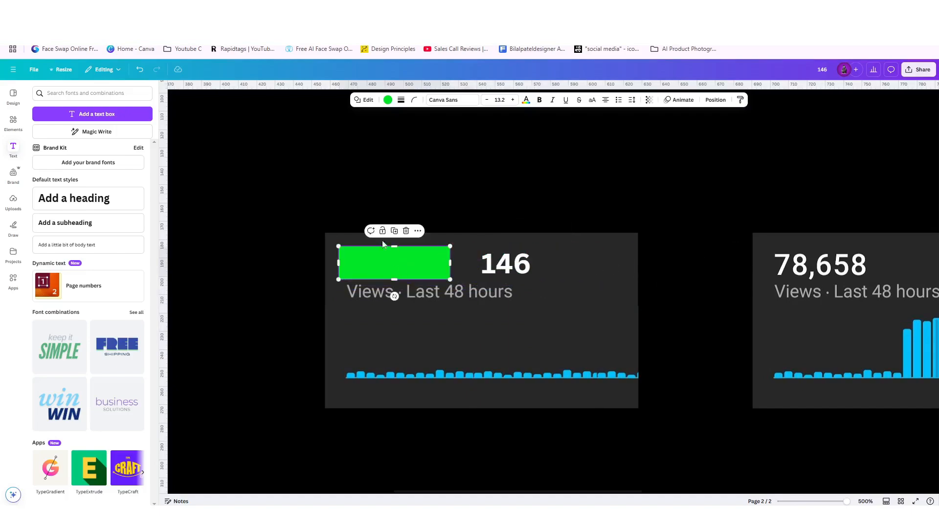
- Fill the rectangle covering the left card's 78,658 figure with the card's dark grey #282828, sampled from the card background
left_click(387, 100)
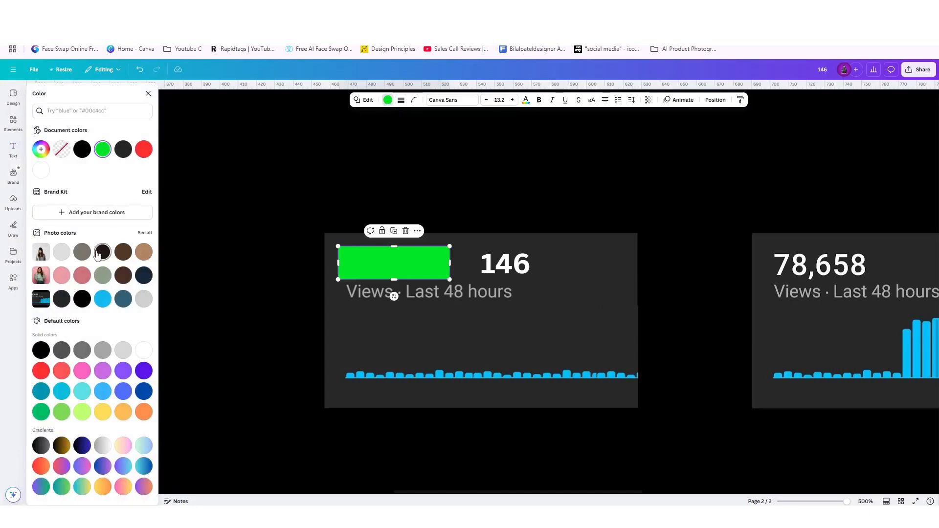
left_click(81, 151)
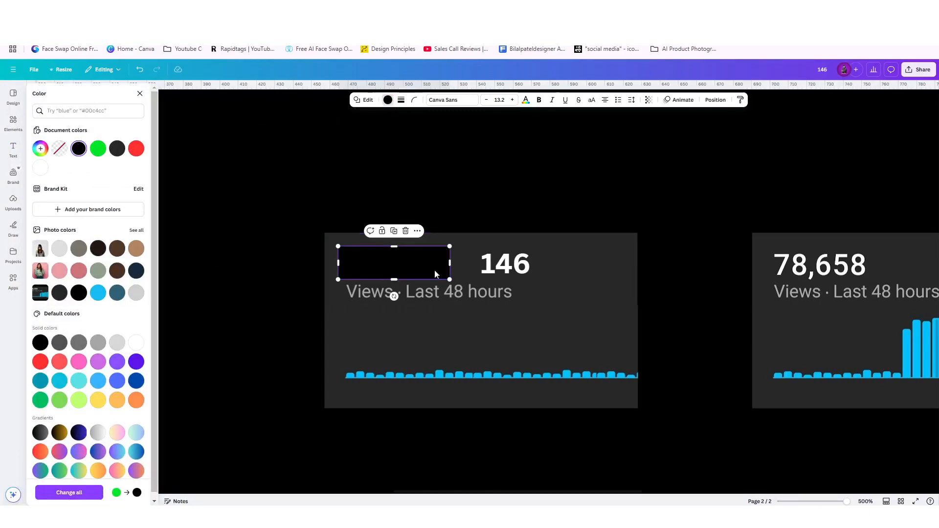
left_click(40, 149)
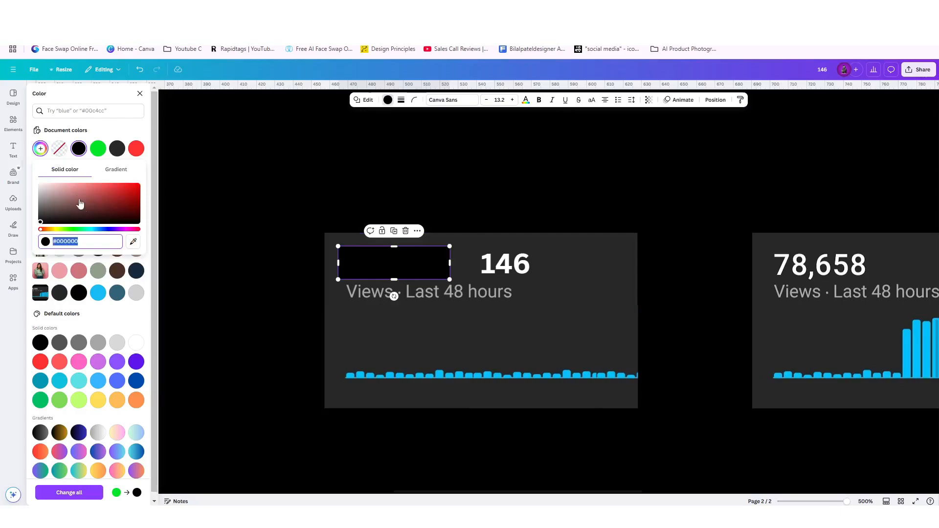
left_click(133, 241)
left_click(577, 255)
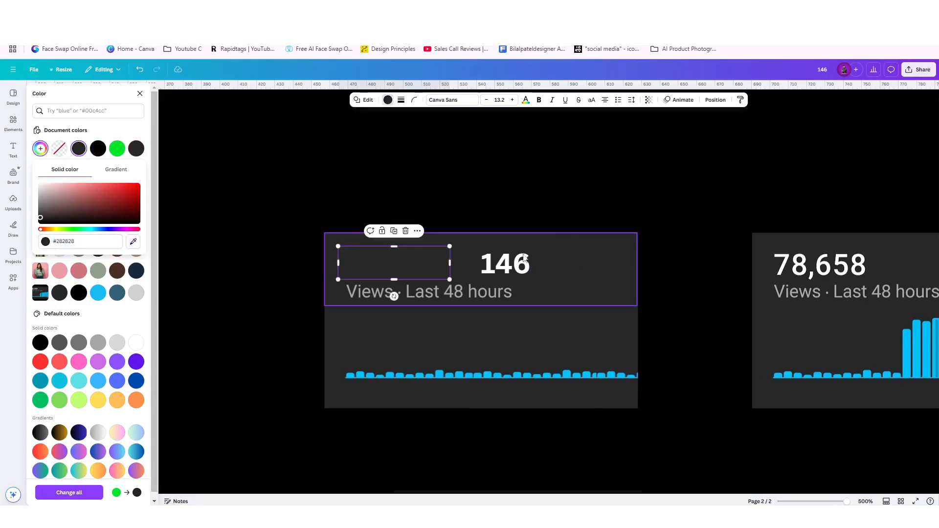
left_click(287, 300)
- Move the 146 text over the covered figure, left-aligned above the left card's Views · Last 48 hours label
left_click(512, 268)
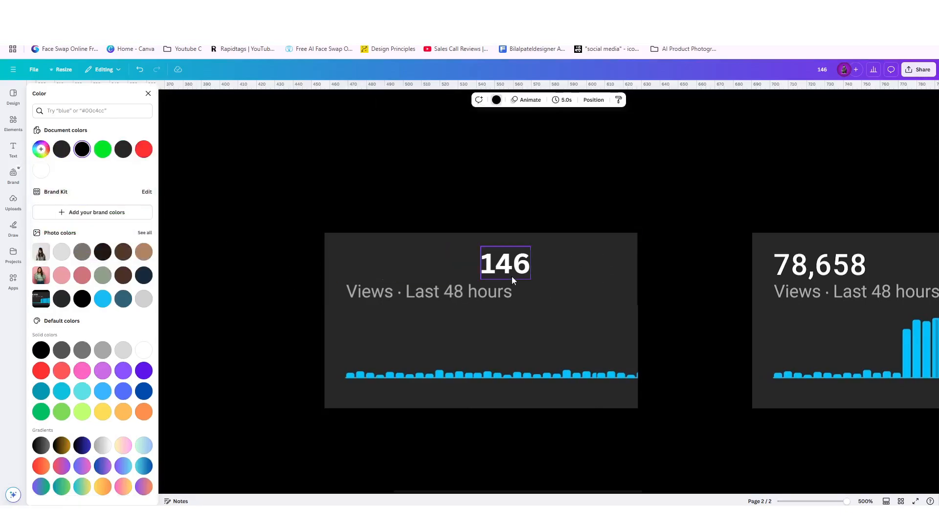
left_click_drag(512, 268, 381, 265)
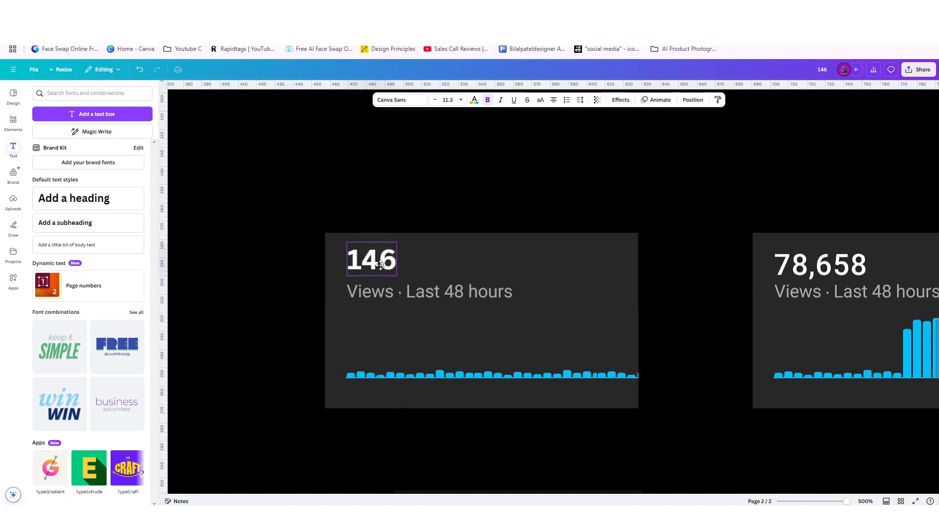
left_click(379, 293)
- Select all parts of the left graph card and group them into one object
scroll(416, 283, "down", 5)
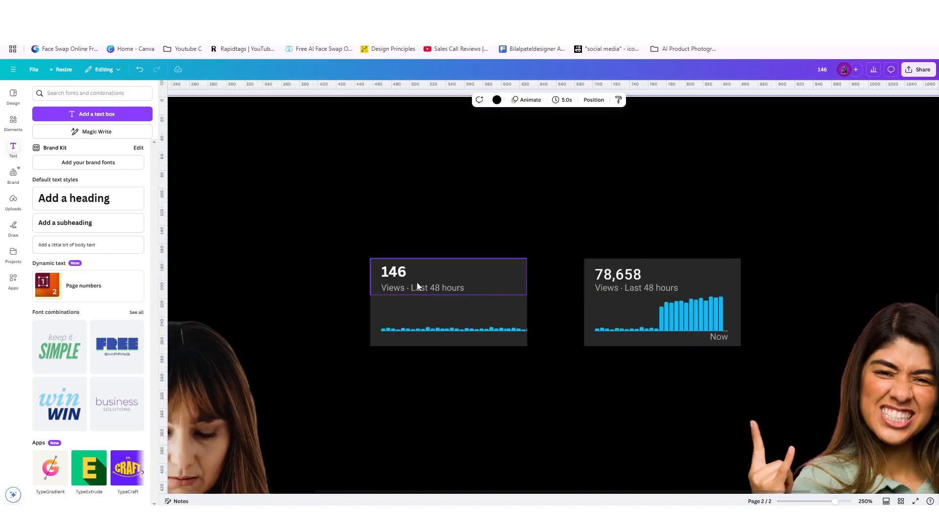
left_click_drag(360, 254, 527, 306)
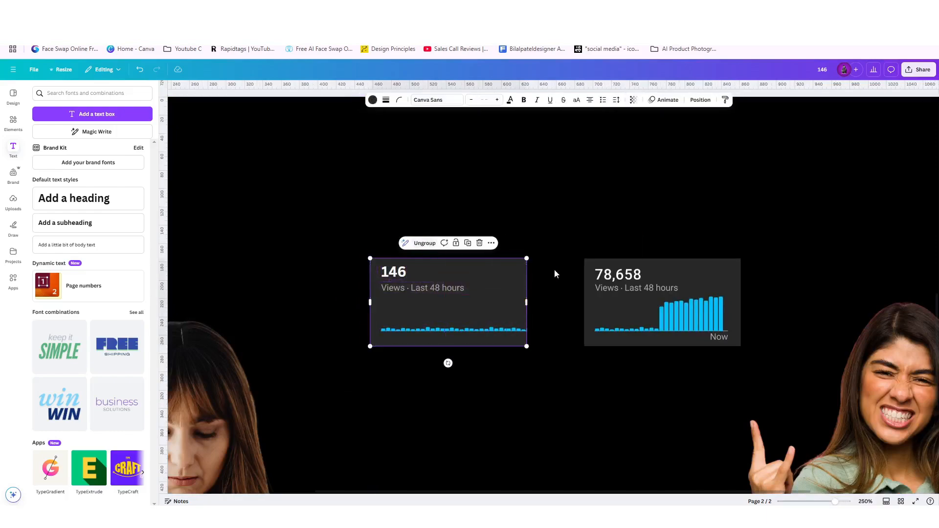
left_click(554, 329)
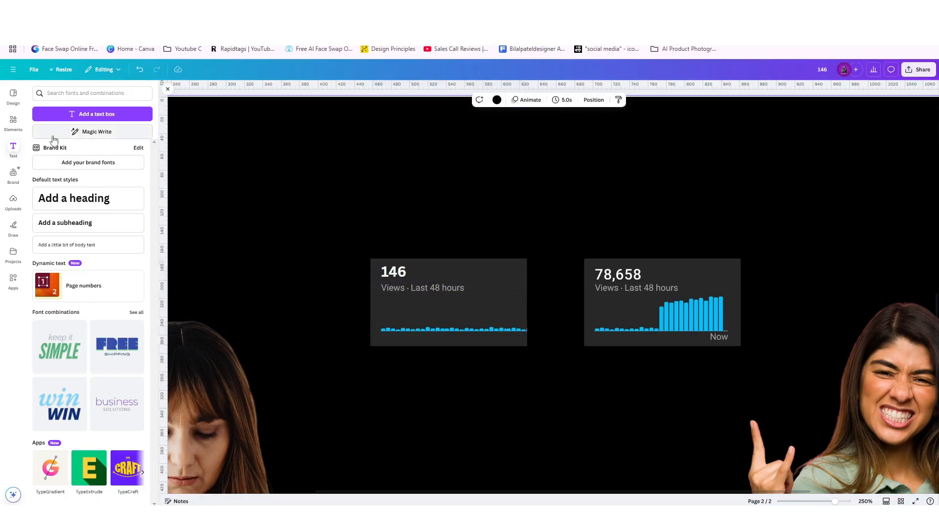
- Add a square shape, align it to the left graph card's corner and resize it to cover the card exactly
left_click(13, 128)
left_click(13, 129)
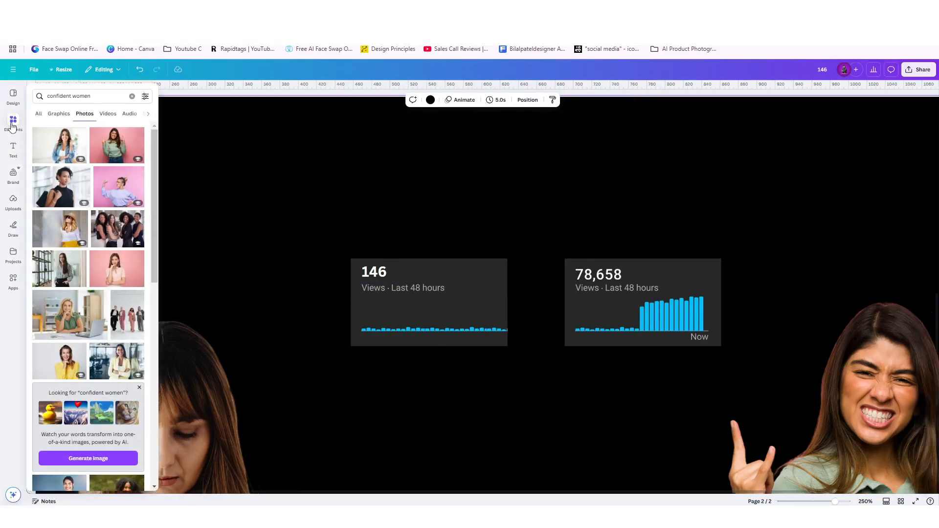
left_click(132, 97)
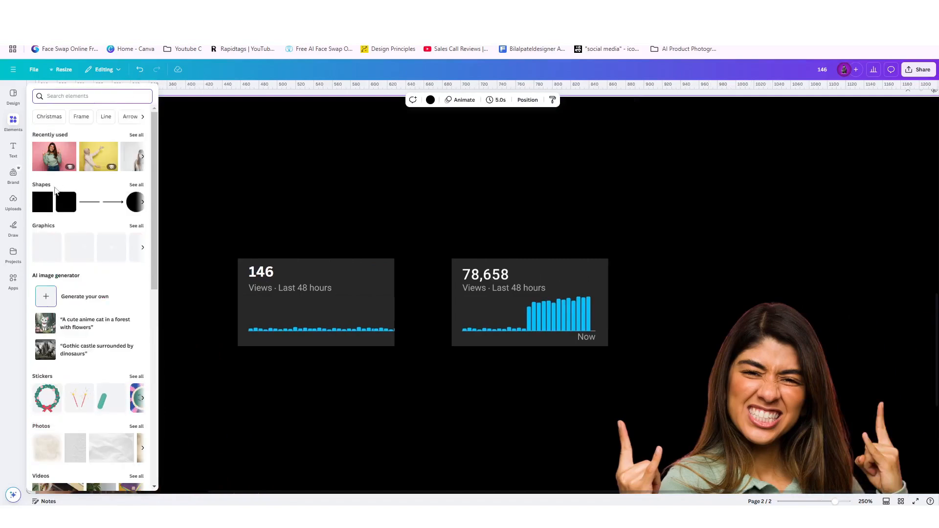
left_click(42, 202)
left_click(257, 216)
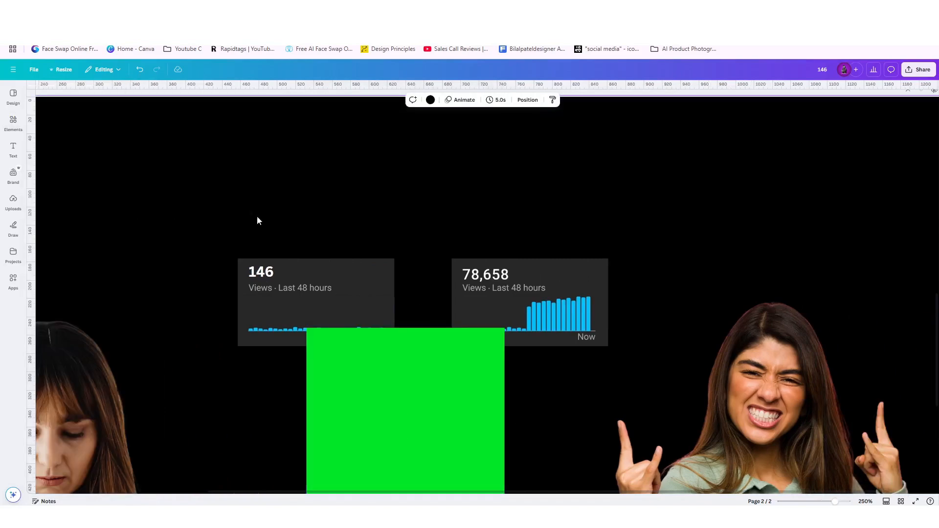
left_click(348, 401)
left_click_drag(347, 401, 279, 331)
left_click_drag(333, 457, 335, 348)
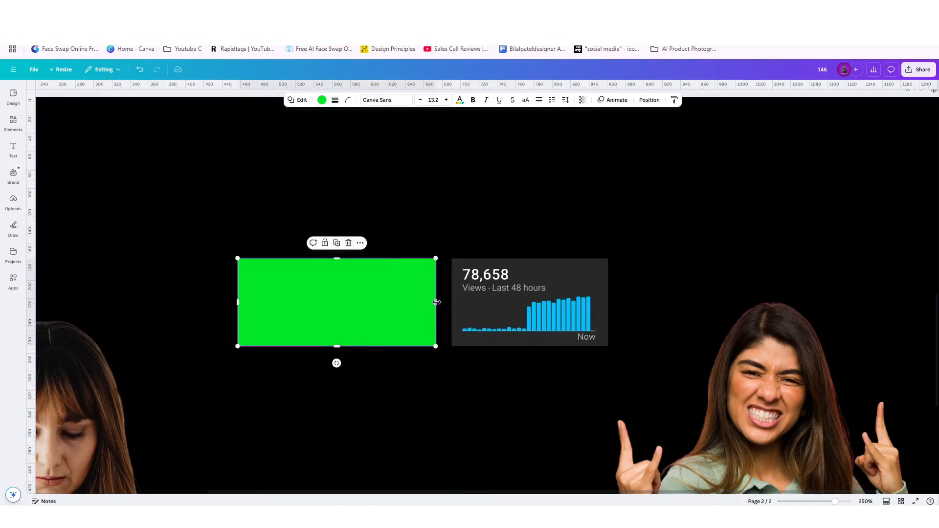
left_click_drag(437, 302, 395, 296)
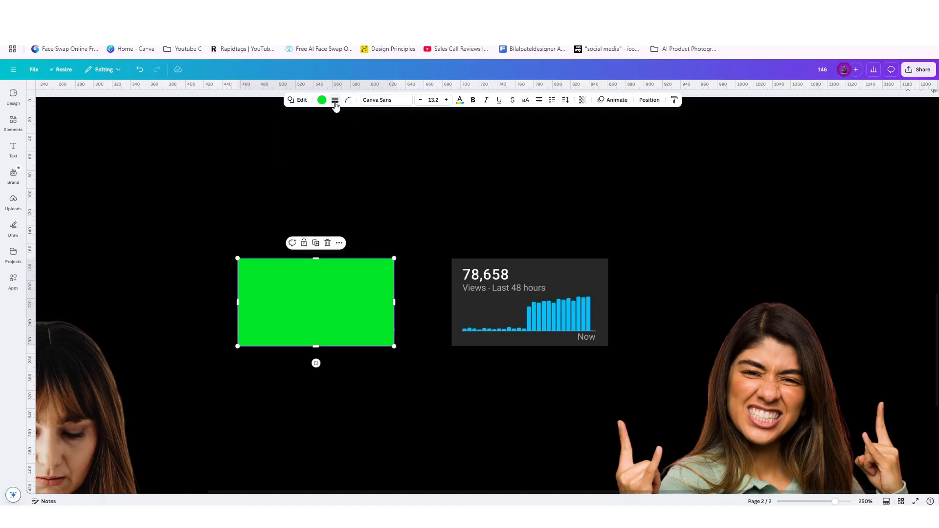
- Turn the rectangle into a thin frame with a solid white border and no fill
left_click(335, 101)
left_click(316, 122)
left_click(315, 100)
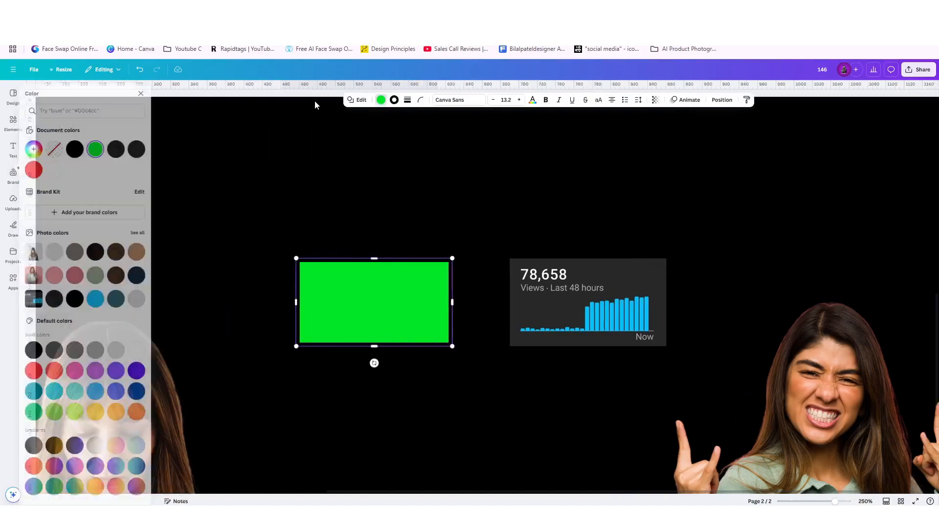
left_click(62, 150)
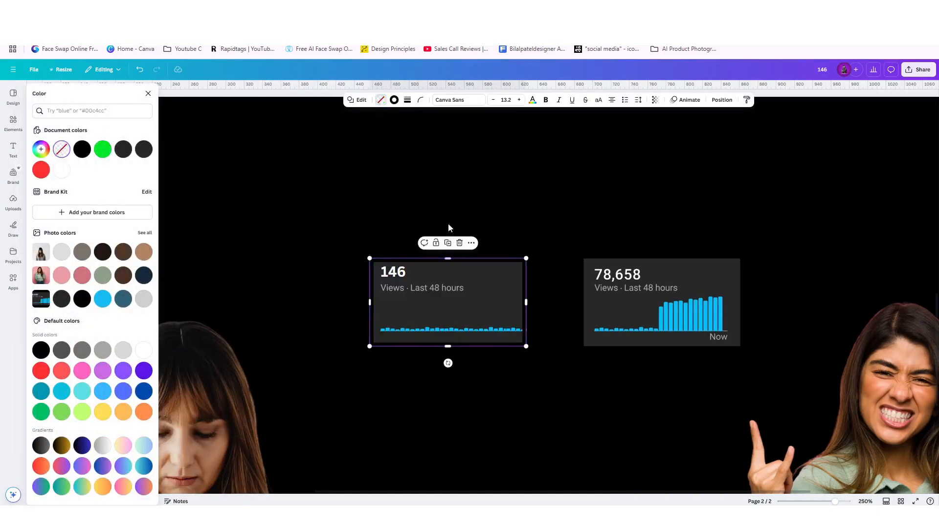
left_click(394, 100)
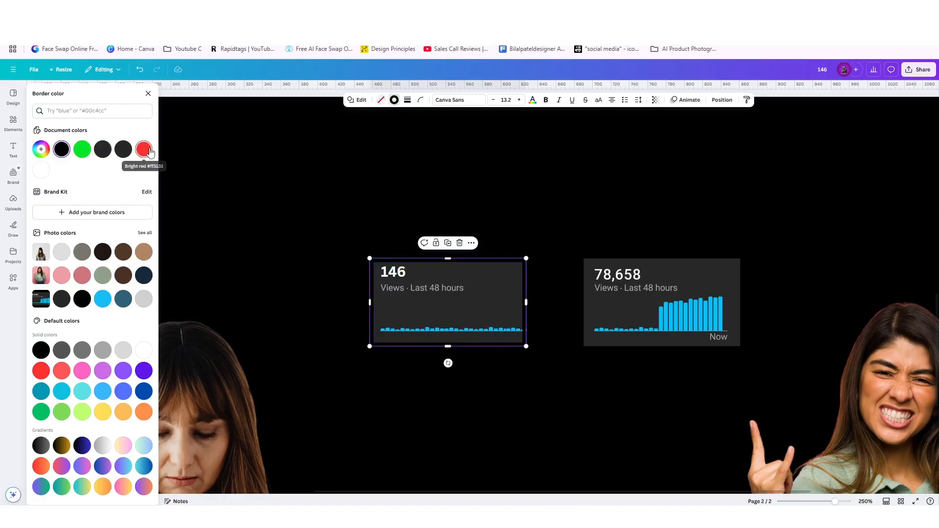
left_click(41, 172)
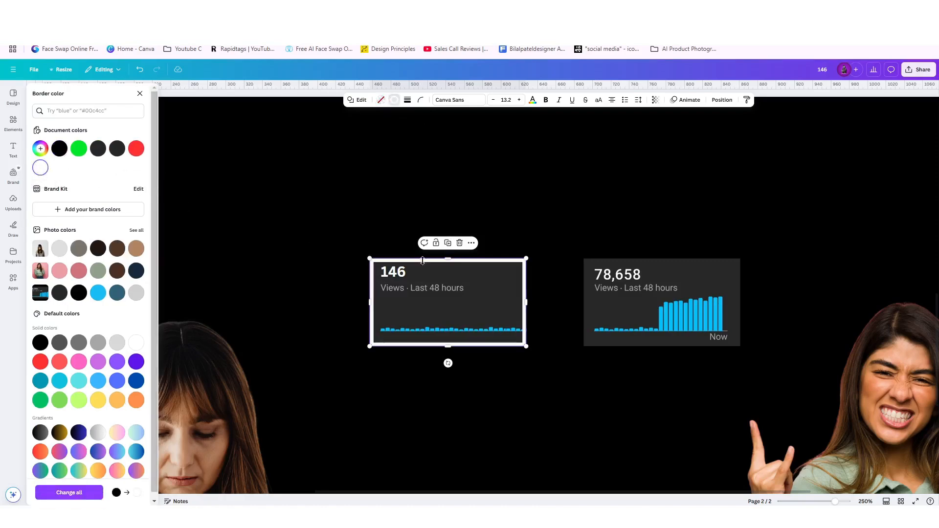
left_click(406, 100)
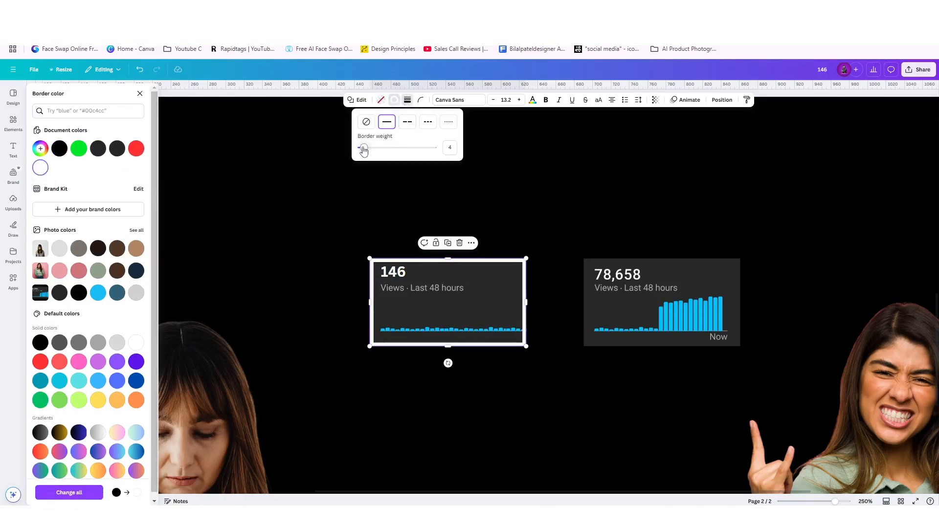
left_click_drag(364, 148, 362, 148)
- Duplicate the white frame onto the 78,658 card and group each graph card with its own frame
key("ctrl+d")
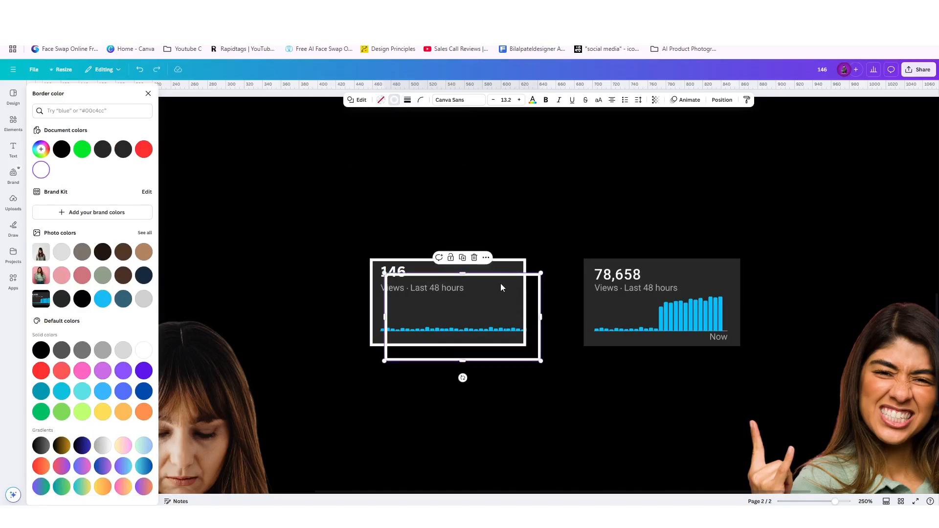
left_click_drag(492, 287, 689, 271)
left_click_drag(611, 228, 635, 336)
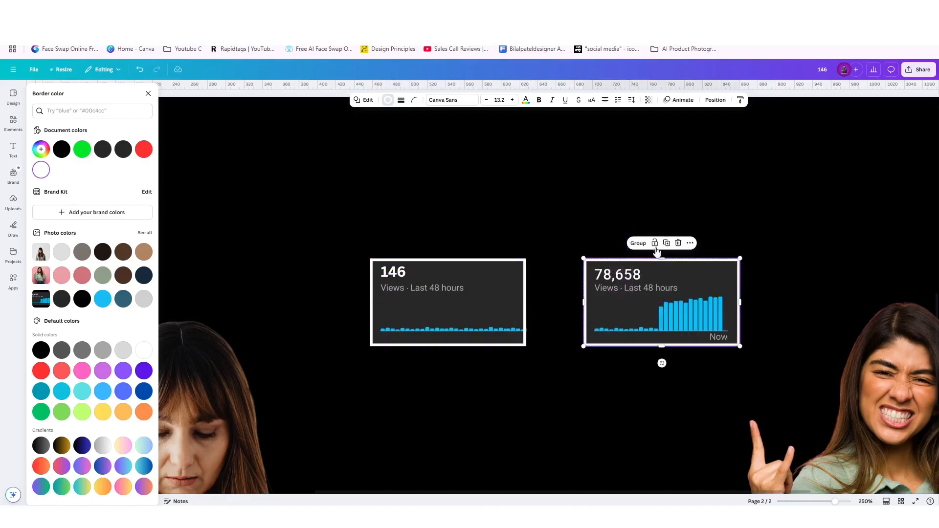
left_click(638, 243)
left_click_drag(407, 235, 401, 277)
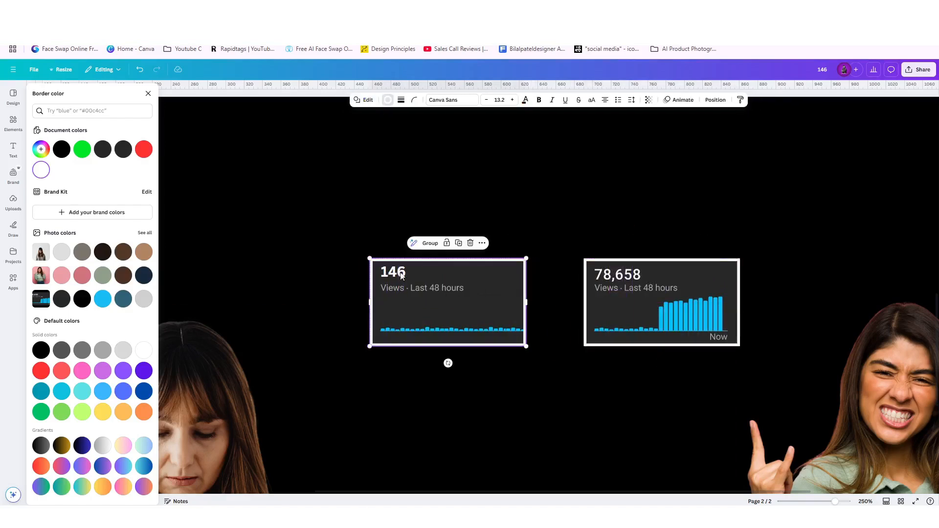
left_click(430, 244)
- Scale both framed graph cards up together to about 338 by 190 px each
scroll(529, 278, "down", 5)
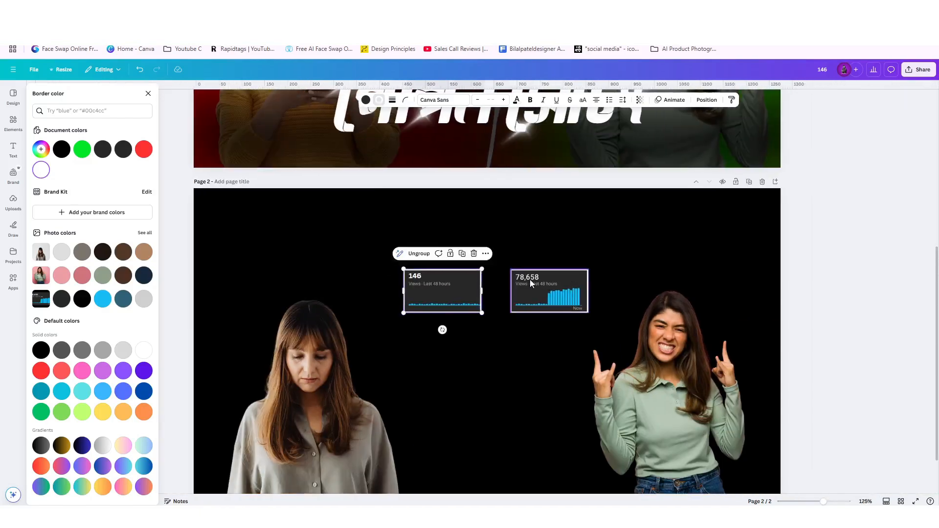
mouse_move(468, 299)
left_mouse_down()
mouse_move(378, 292)
mouse_move(467, 298)
left_mouse_up()
left_click_drag(482, 238, 538, 299)
left_click_drag(589, 269, 761, 219)
left_click(503, 220)
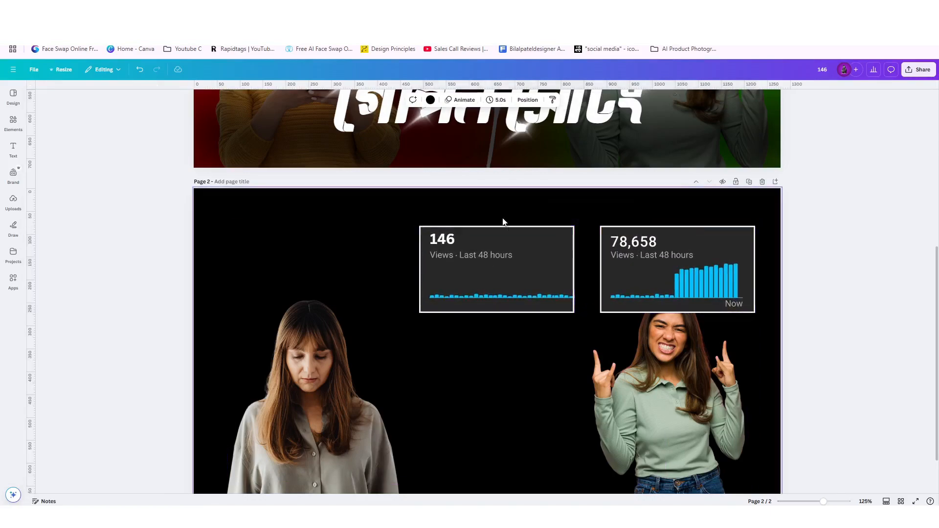
- Centre the 146 card above the sad woman and the 78,658 card above the happy woman, at equal height
left_click_drag(522, 254, 347, 253)
left_click_drag(717, 263, 704, 260)
left_click(385, 271, "shift")
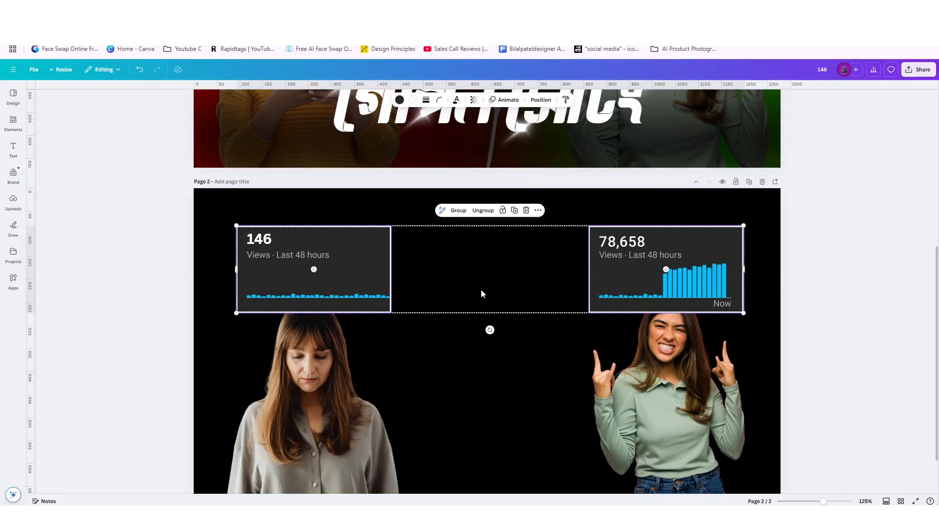
left_click(487, 380)
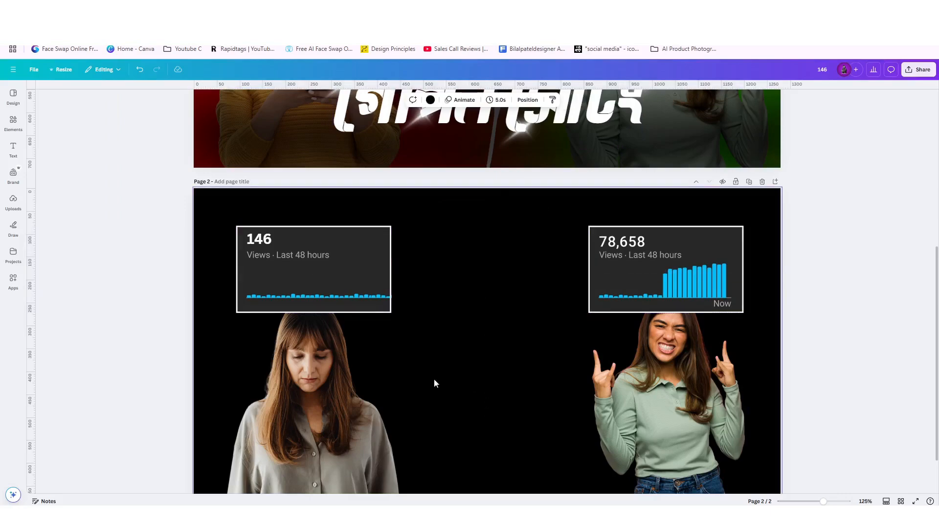
left_click(340, 372)
left_click(615, 400)
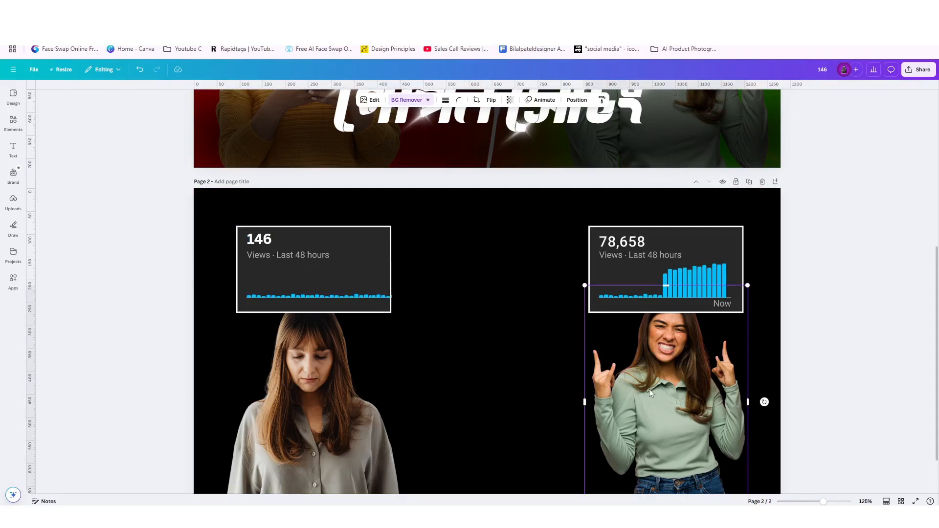
left_click(326, 410, "shift")
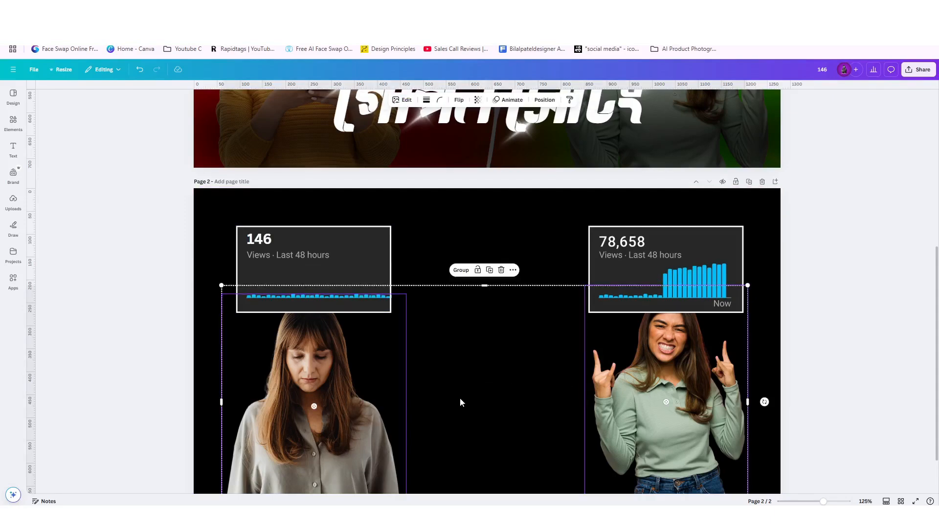
left_click(503, 374)
- Send both graph cards to the back so they sit behind the two women
left_click(391, 238)
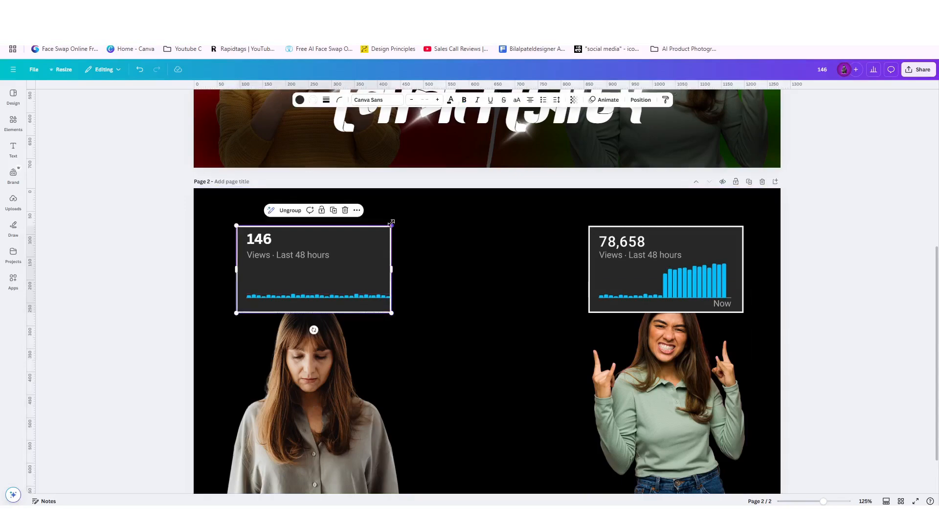
left_click(592, 249, "shift")
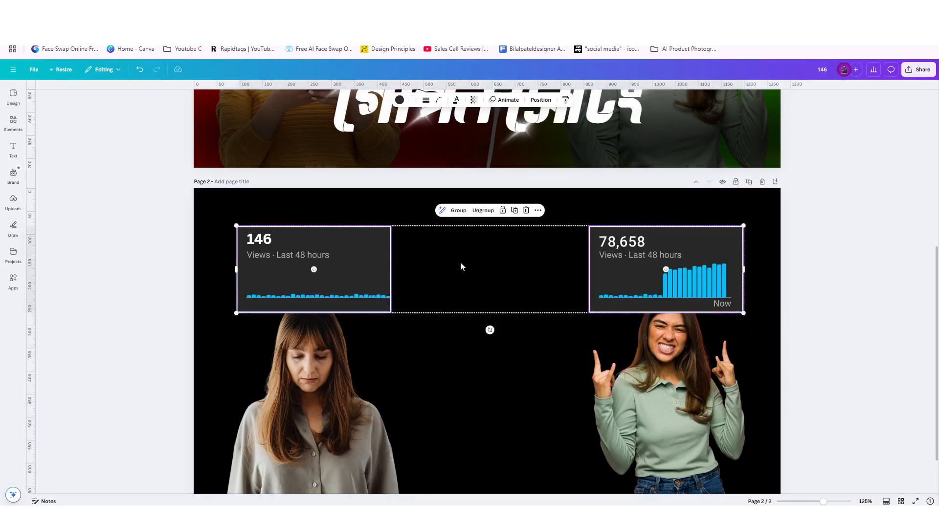
left_click(541, 100)
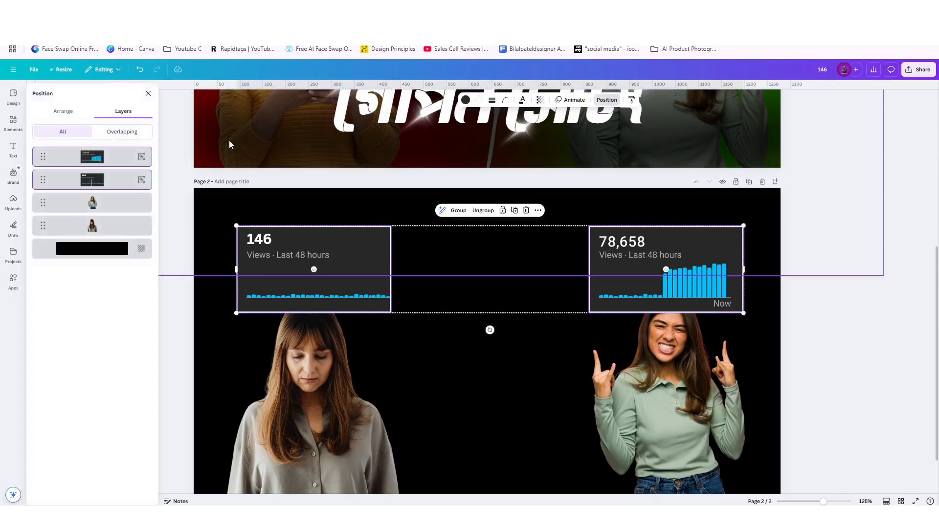
left_click(73, 111)
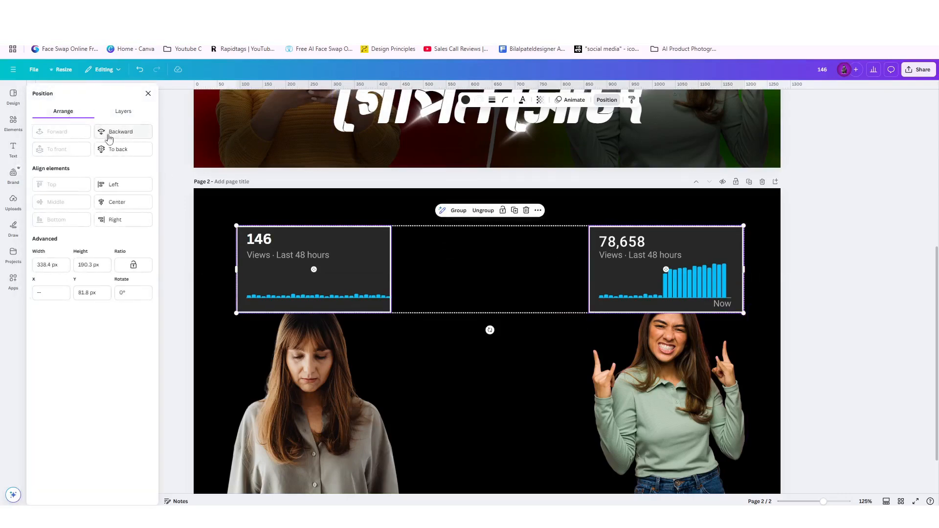
left_click(119, 150)
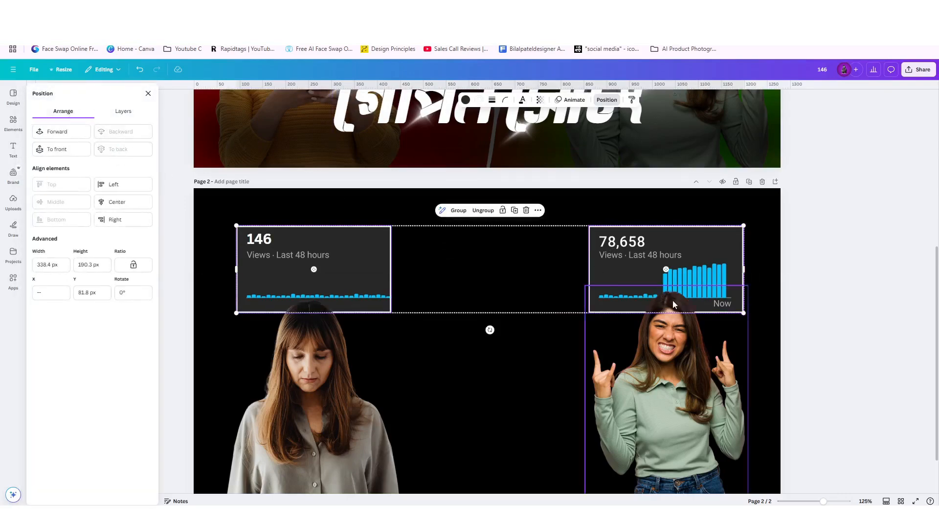
left_click(500, 367)
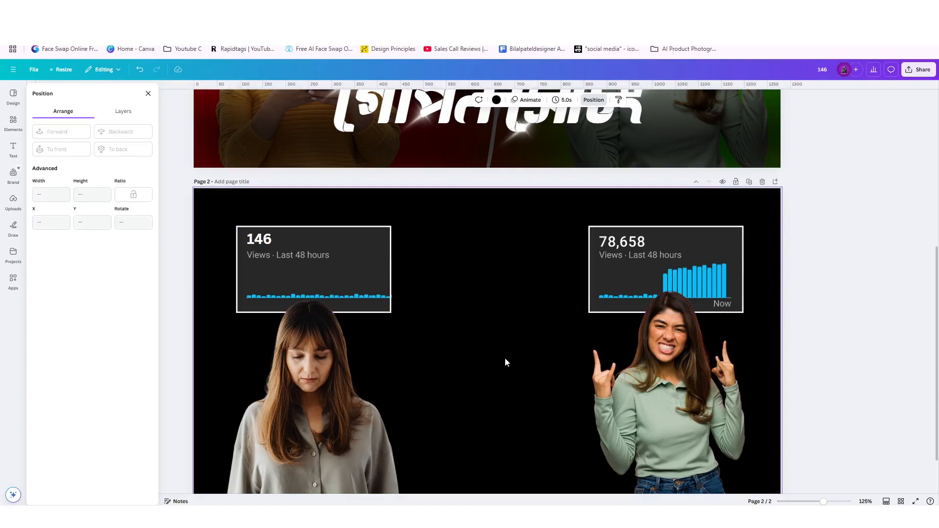
scroll(504, 361, "up", 5)
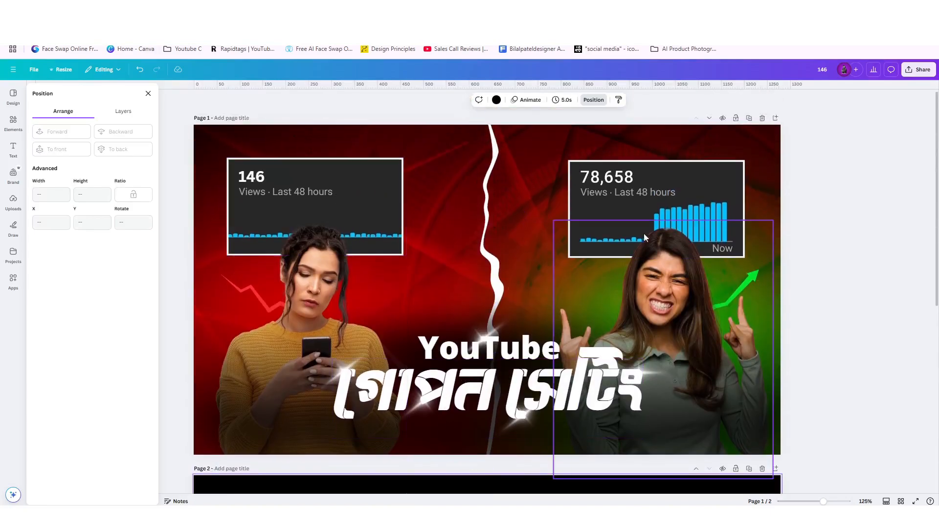
- Search the element library for "red tech" and show only photos
scroll(563, 296, "down", 5)
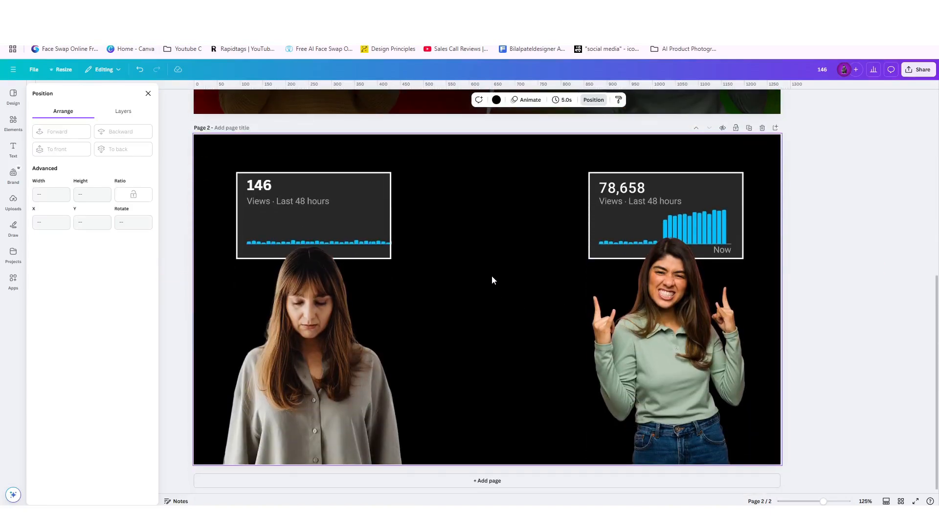
left_click(148, 95)
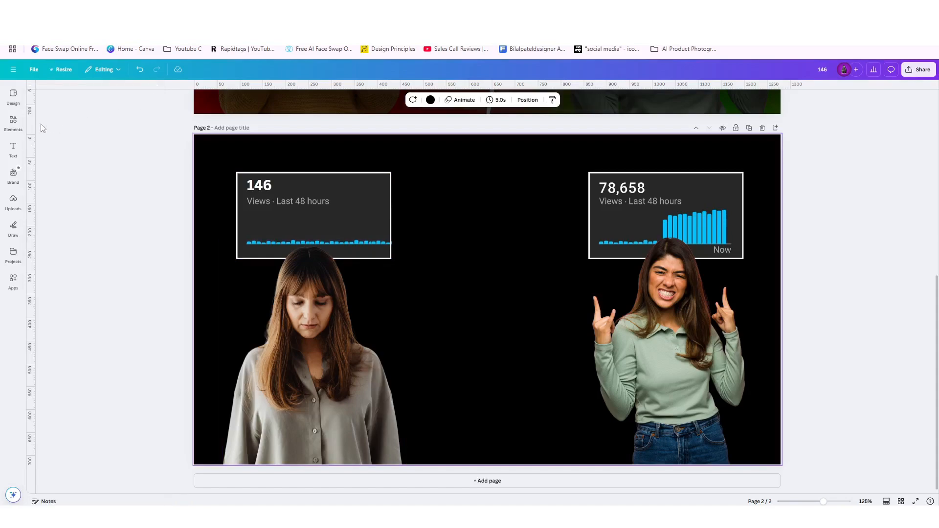
left_click(13, 122)
left_click(83, 94)
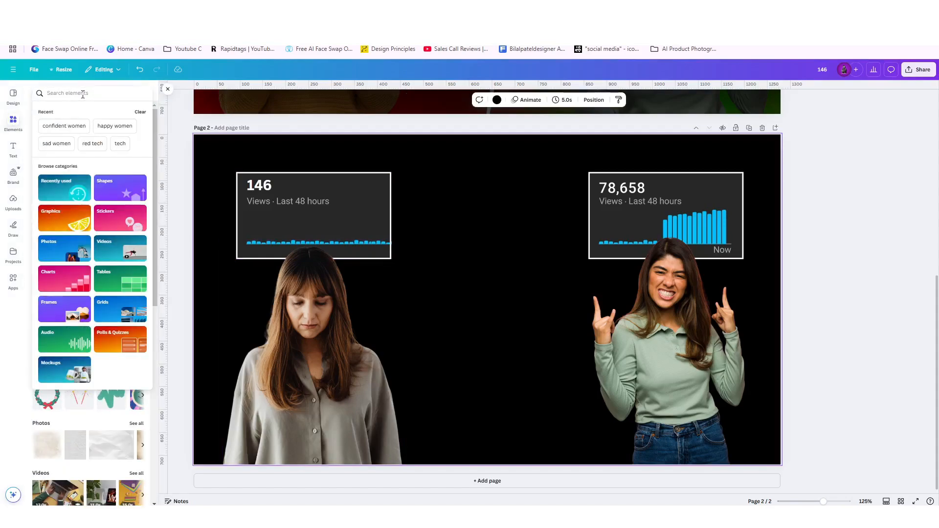
type("red te")
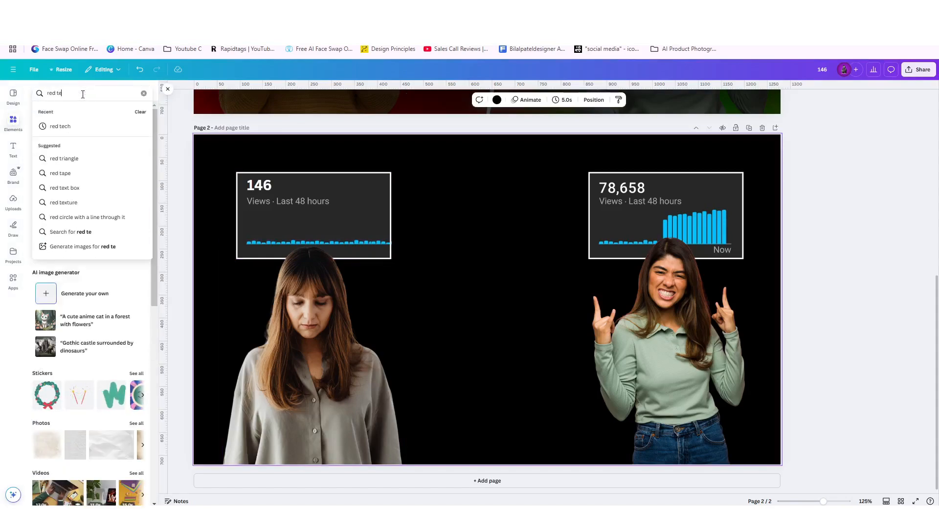
type("ch")
key("Return")
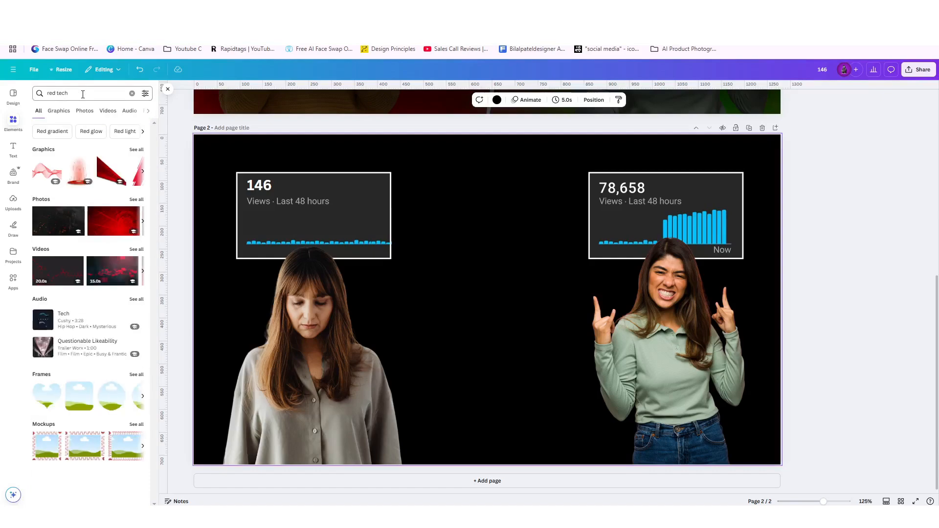
left_click(84, 113)
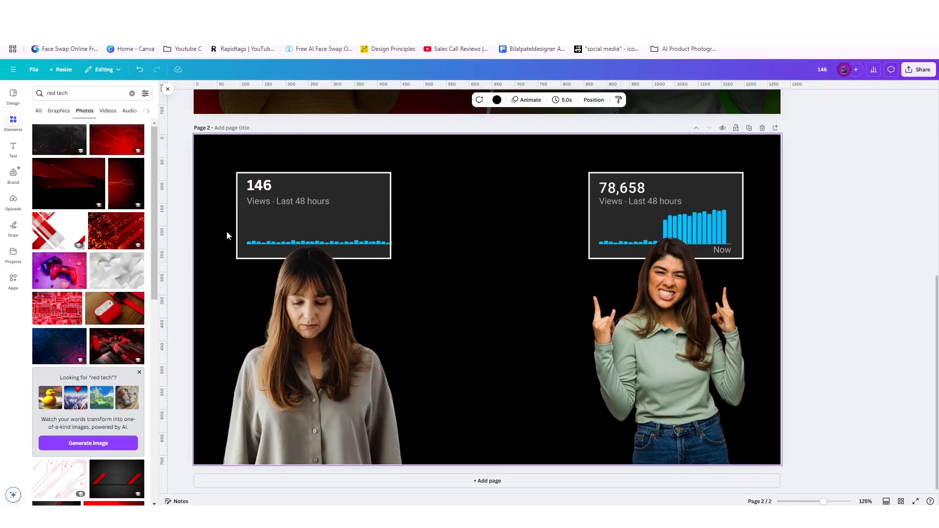
- Add the red circuit-board photo to page 2 and enlarge it to about 1284 by 856 px, covering the whole page
scroll(227, 236, "up", 5)
scroll(384, 216, "down", 5)
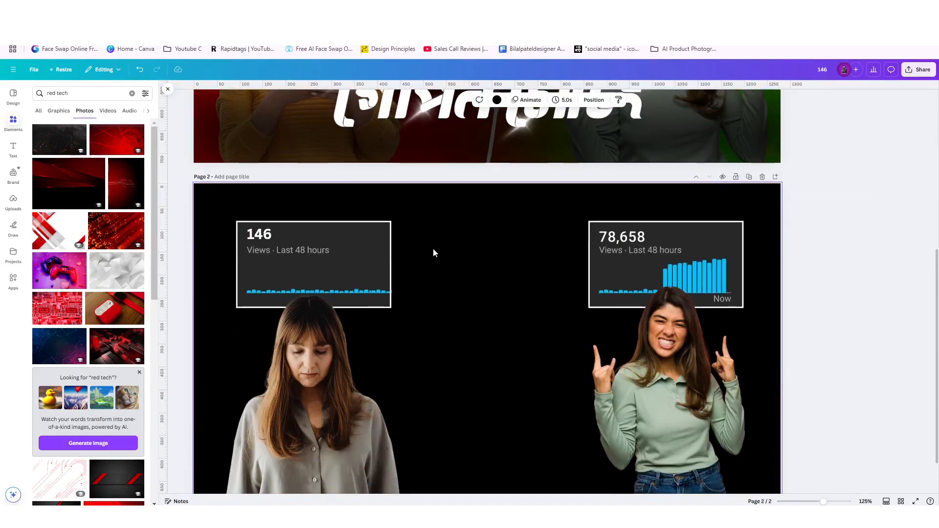
scroll(434, 251, "down", 2)
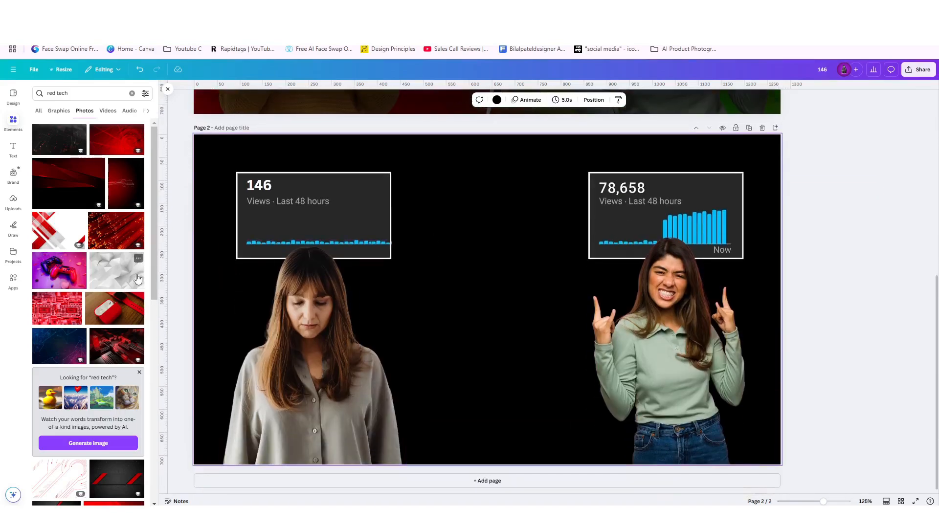
scroll(98, 246, "down", 2)
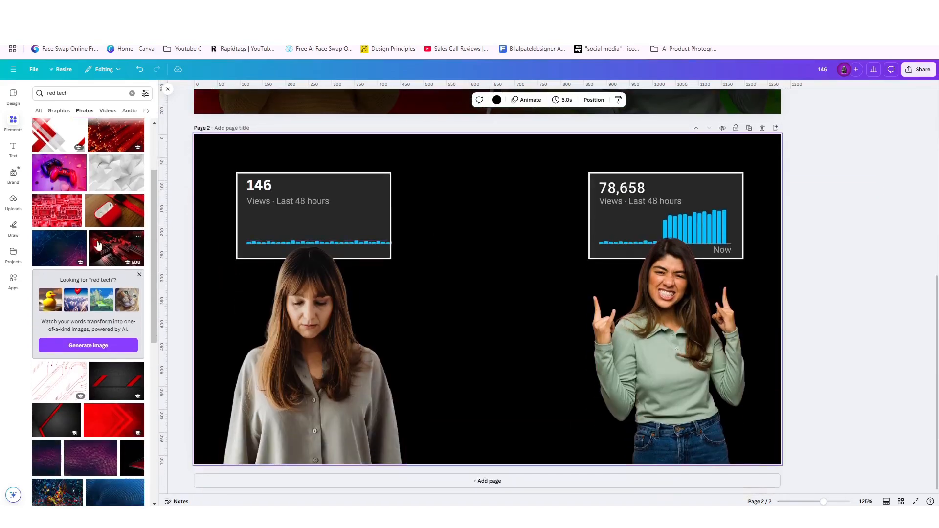
left_click(44, 216)
left_click_drag(686, 167, 803, 146)
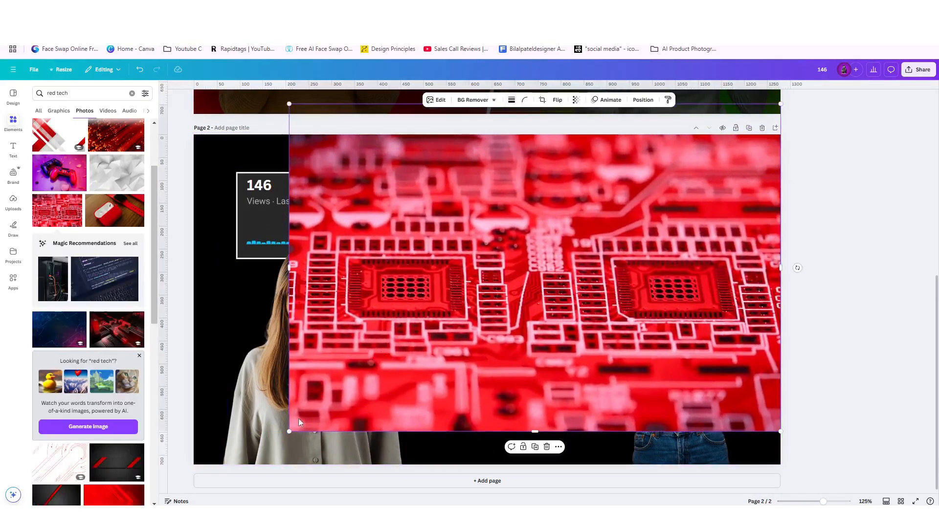
left_click_drag(289, 429, 190, 491)
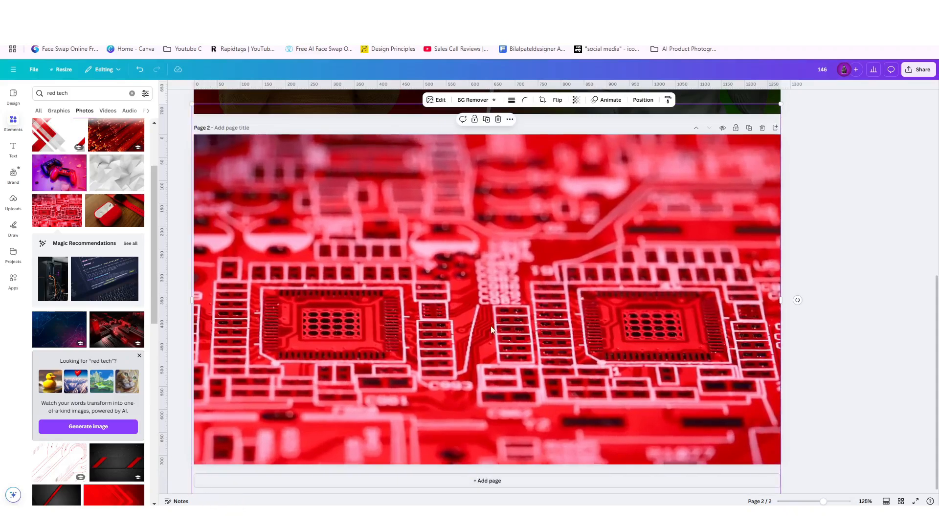
- Send the circuit-board photo to the back and set its transparency to 38
left_click(634, 100)
left_click(127, 149)
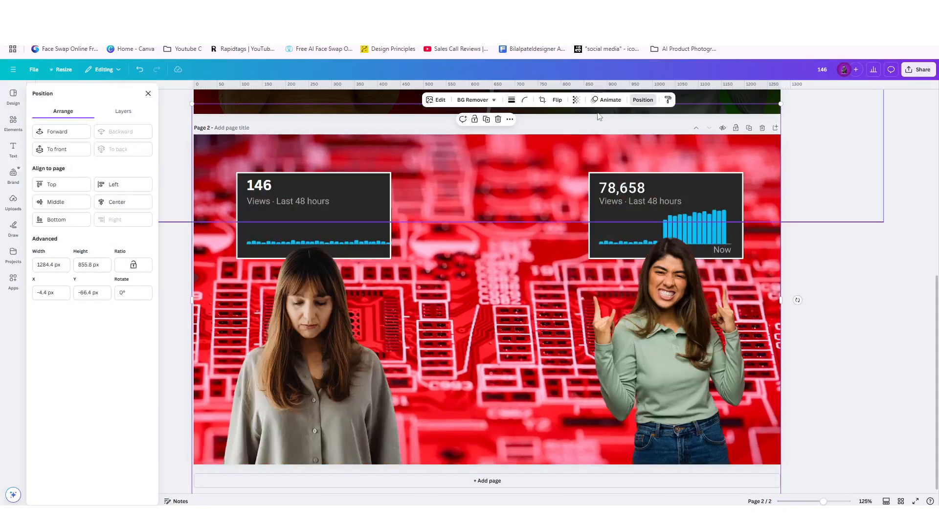
left_click(576, 100)
left_click_drag(573, 129, 561, 142)
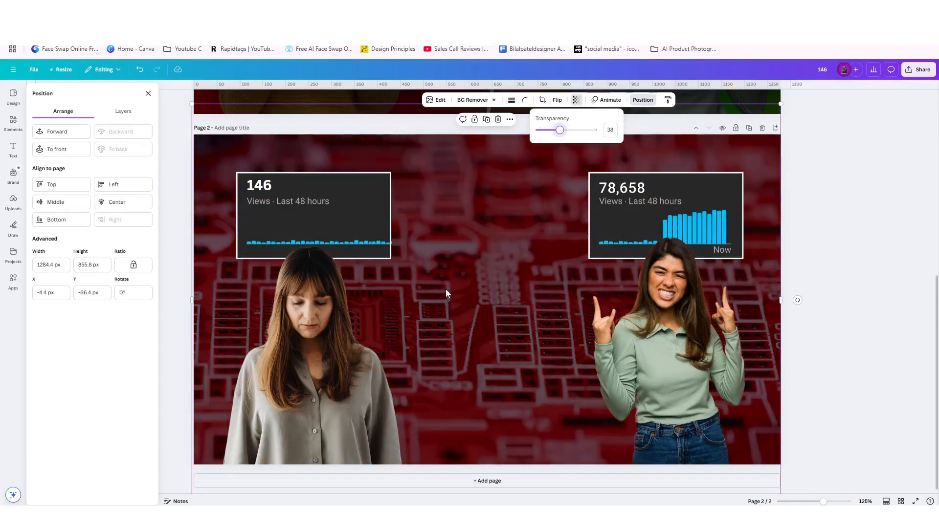
- Search the graphic elements for "red light"
scroll(446, 292, "up", 5)
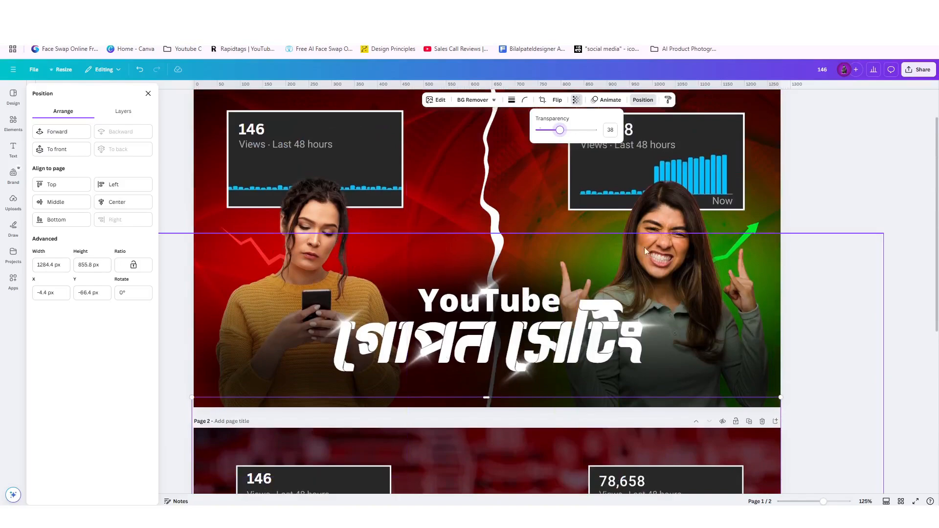
scroll(600, 253, "down", 5)
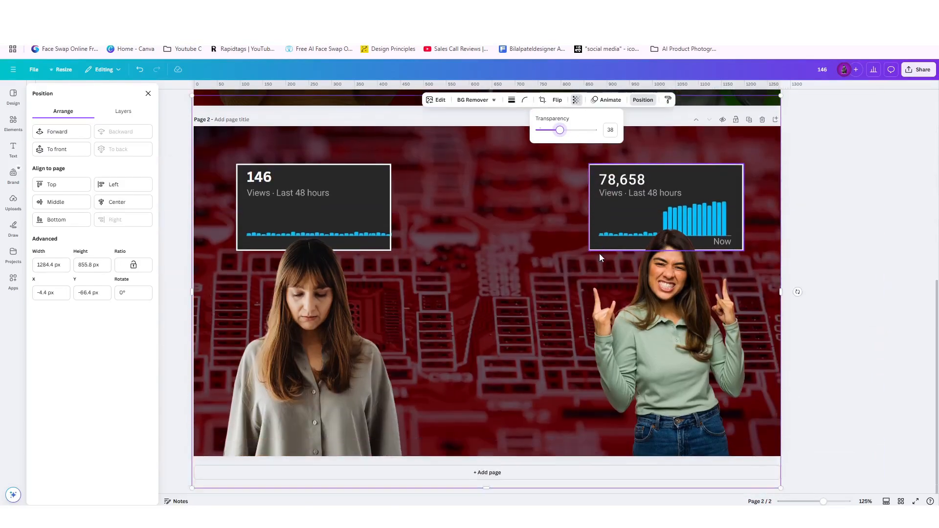
left_click(13, 122)
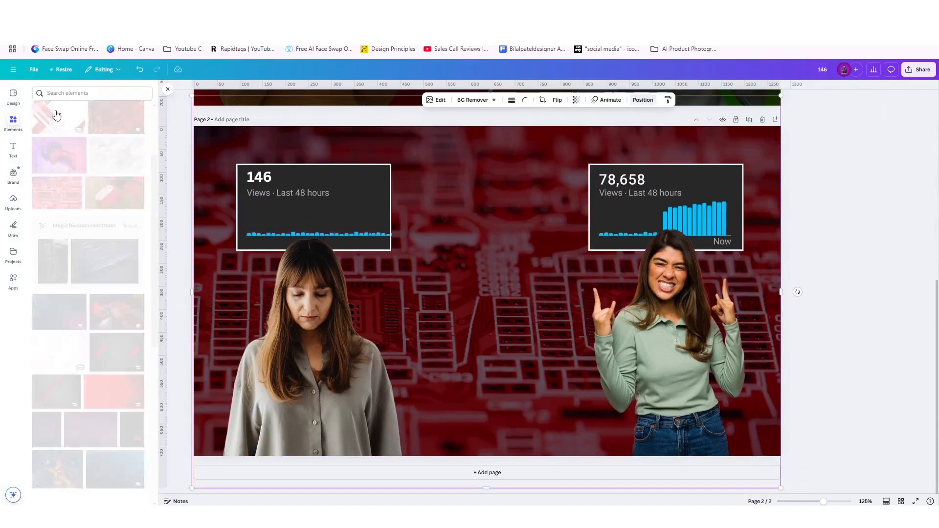
left_click(75, 93)
type("red ligh")
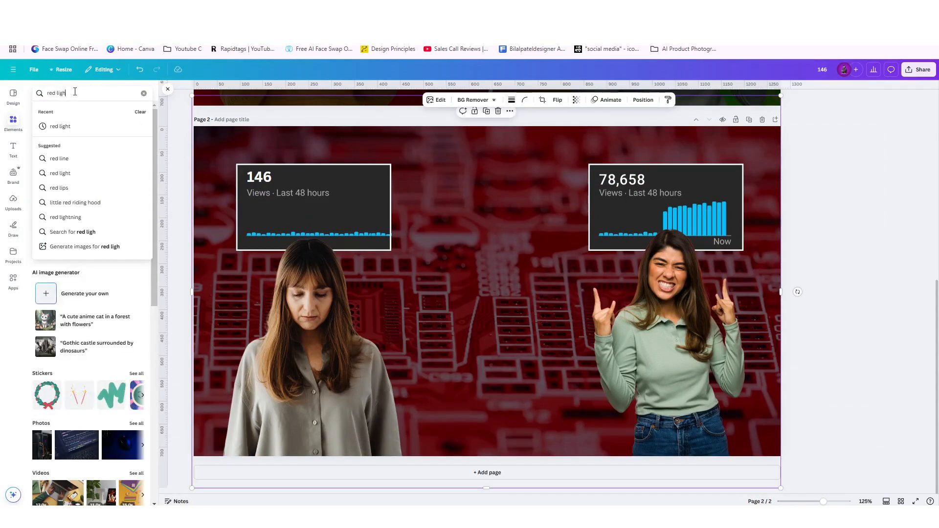
left_click(62, 123)
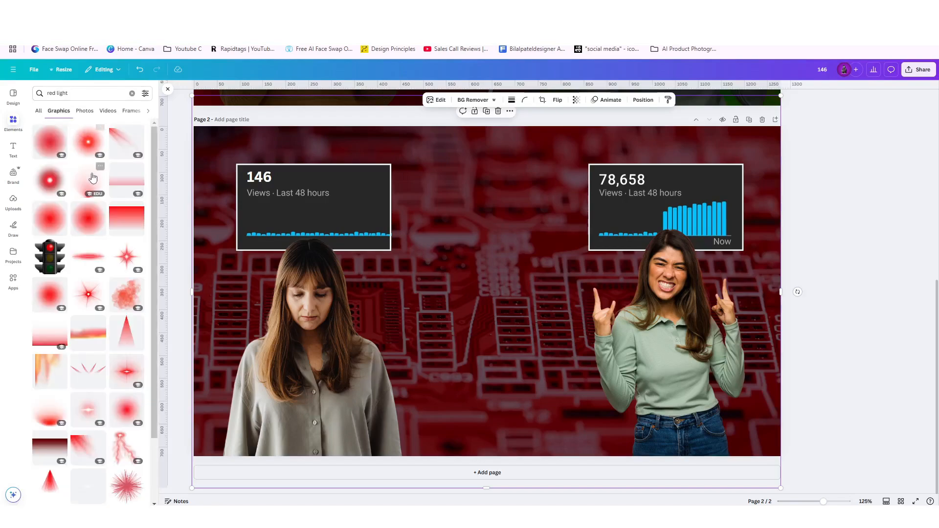
- Add a soft round red glow about 873 px square over the page's lower-left area and layer it behind the sad woman
left_click_drag(49, 302, 244, 408)
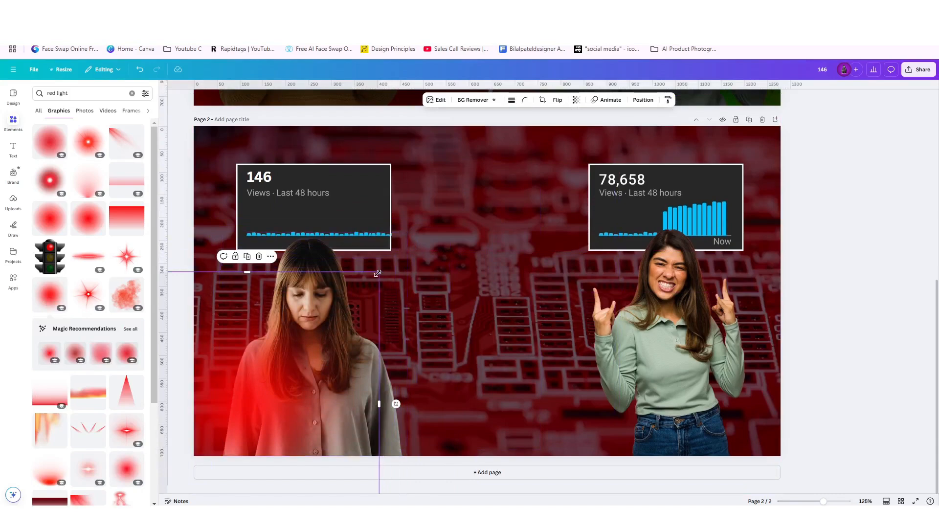
left_click_drag(379, 272, 566, 191)
left_click_drag(491, 231, 456, 281)
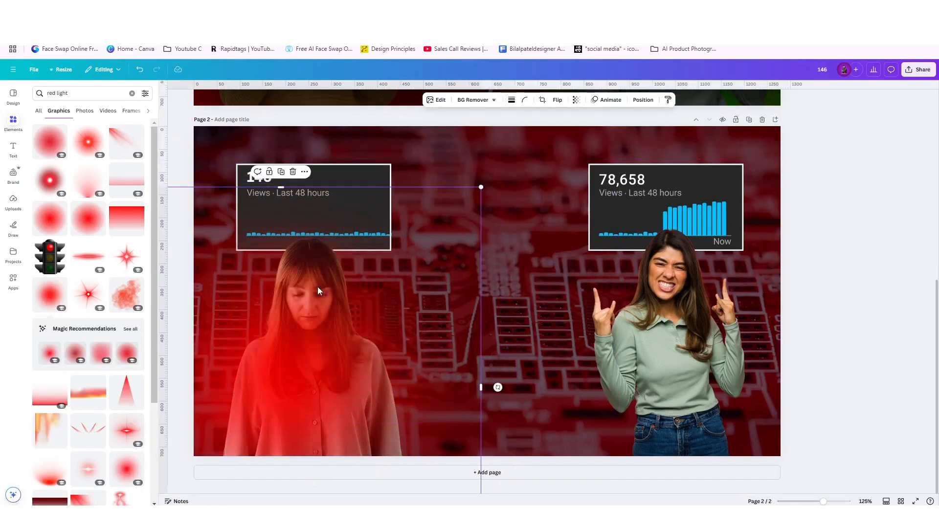
left_click(642, 100)
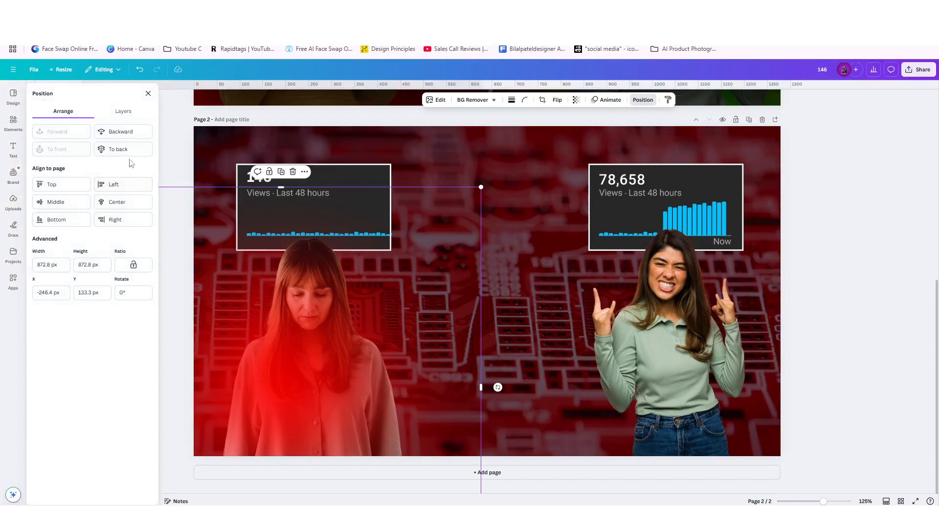
left_click(121, 132)
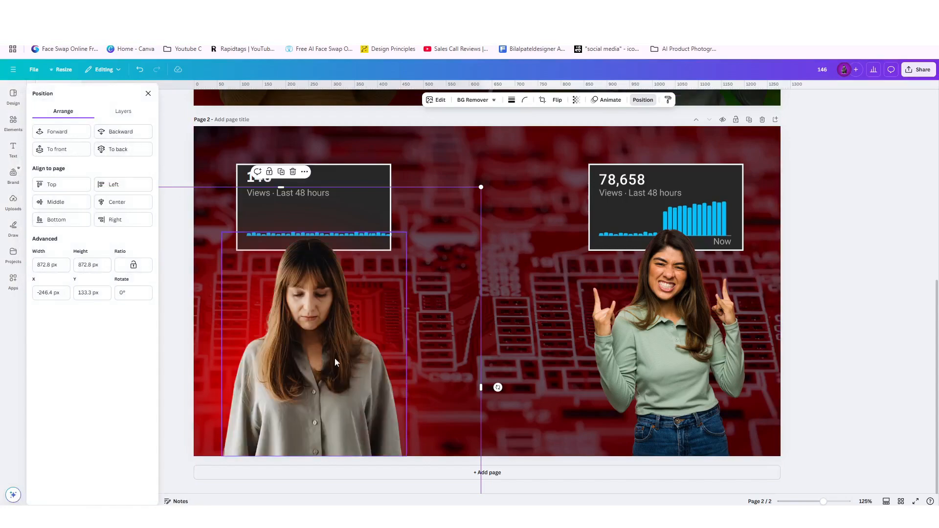
- Enlarge the red glow to about 1026 px square around the sad woman and layer it behind the 146 card
left_click_drag(482, 187, 551, 117)
left_click_drag(509, 200, 494, 234)
left_click(101, 131)
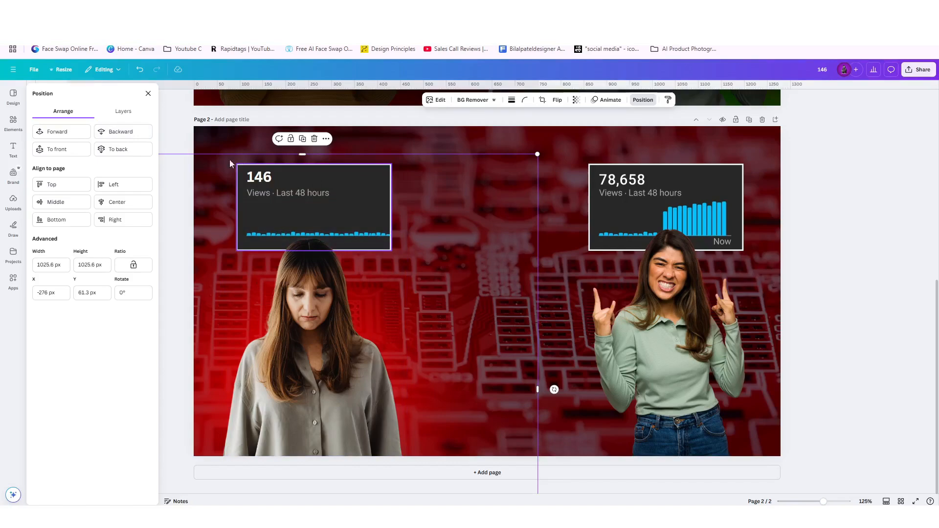
left_click(148, 93)
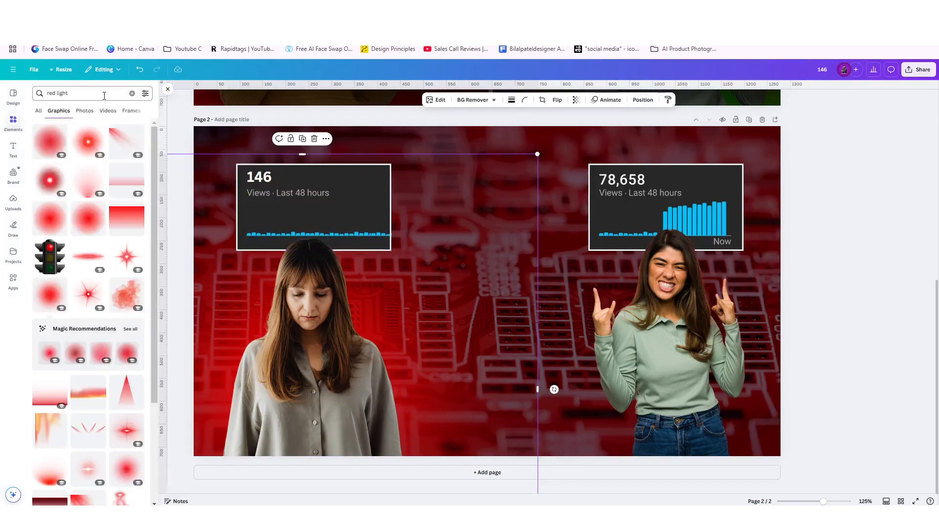
- Search the graphic elements for "green light"
double_click(55, 92)
type("green")
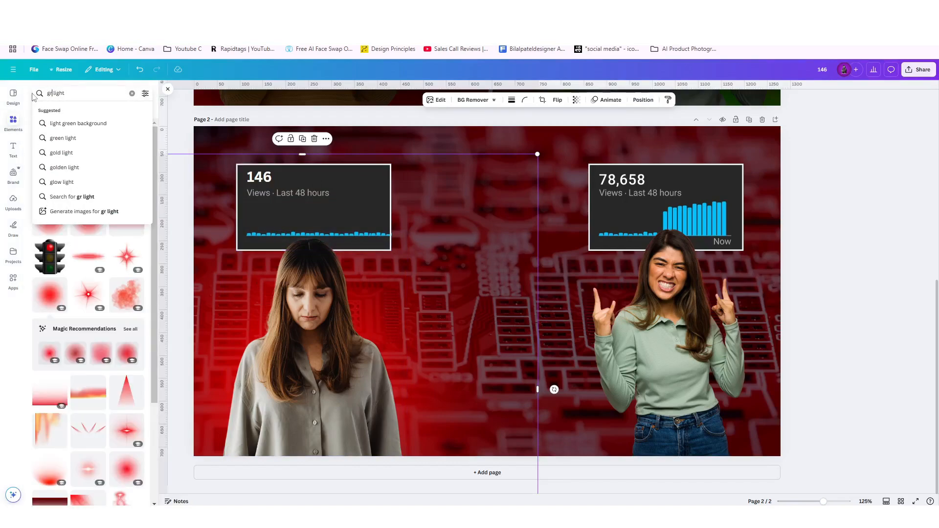
key("Return")
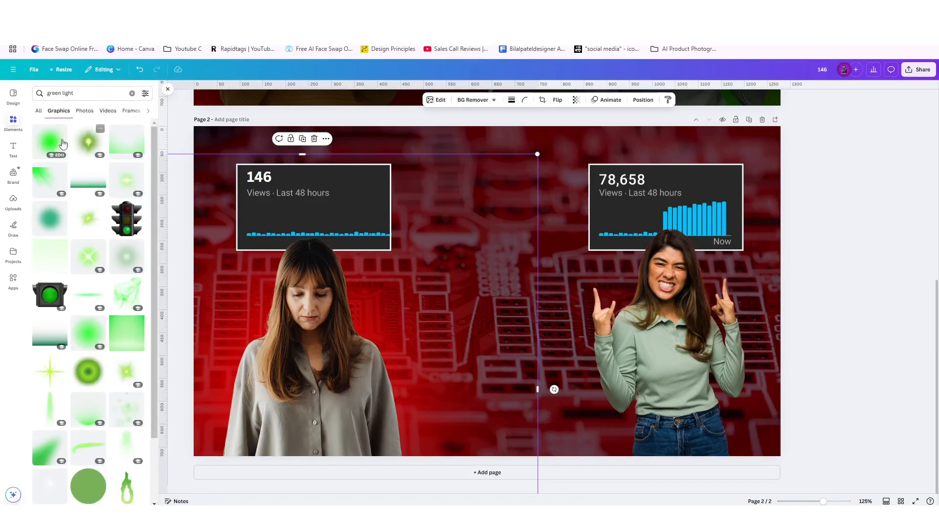
- Add a soft round green glow over the happy woman and scale it to about 962 by 961 px
left_click(130, 127)
left_click_drag(628, 312, 831, 400)
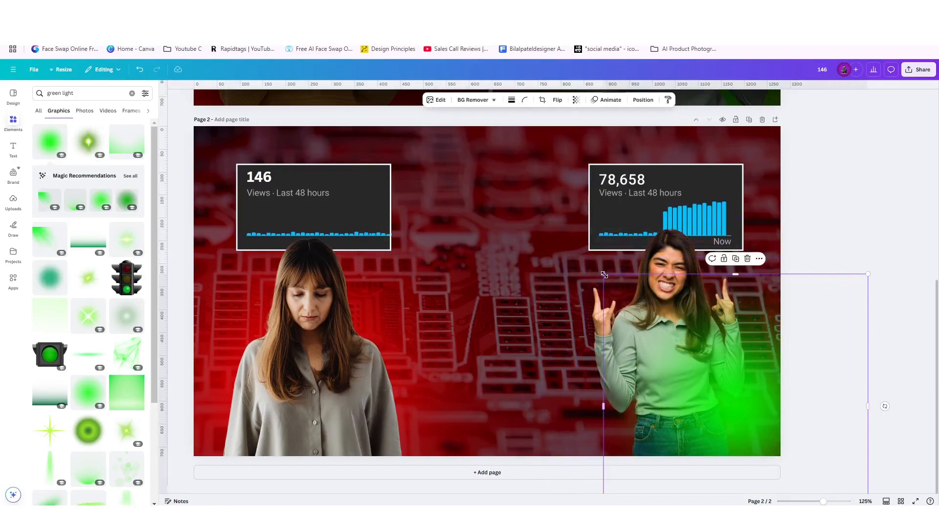
left_click_drag(605, 275, 376, 164)
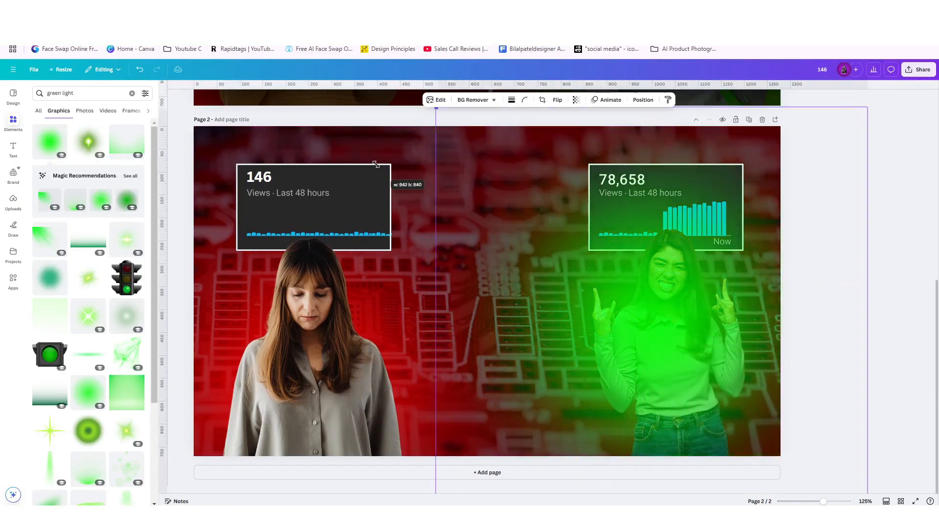
left_click_drag(620, 268, 644, 315)
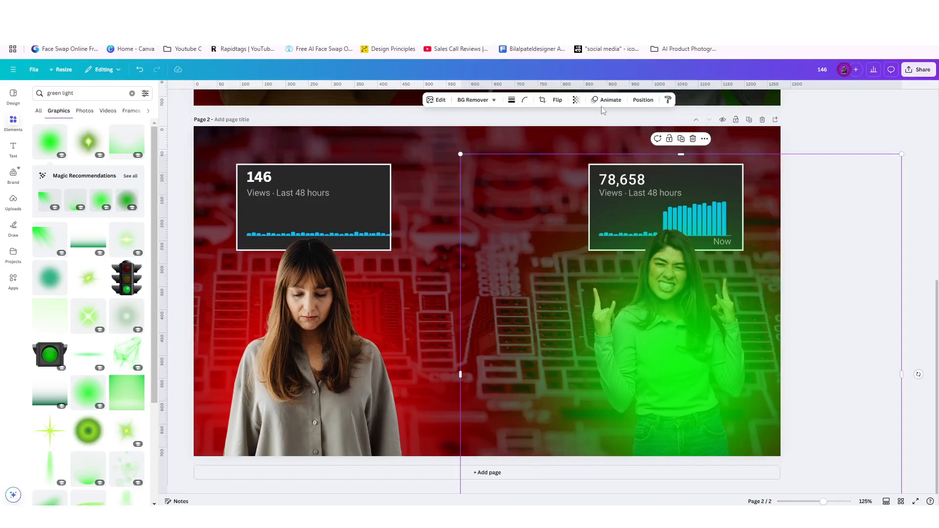
- Layer the green glow behind the happy woman and the 78,658 card
left_click(124, 138)
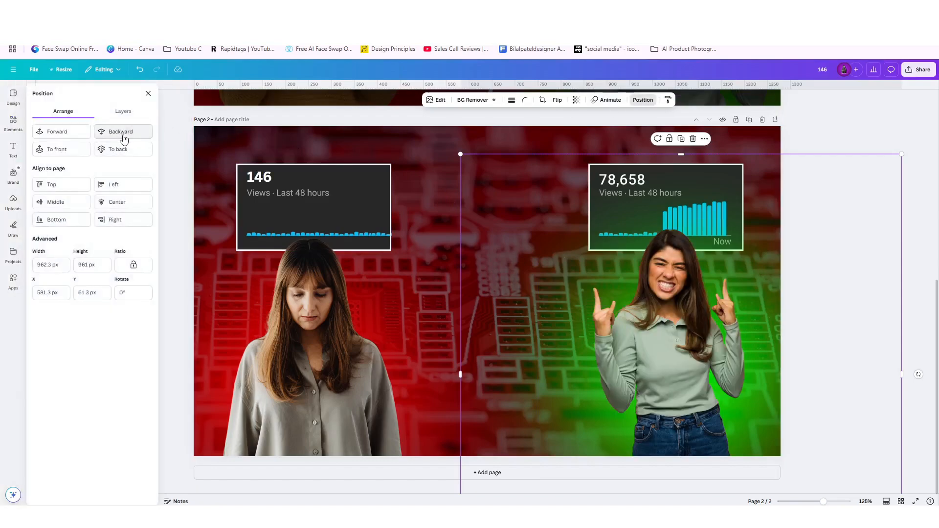
left_click(124, 137)
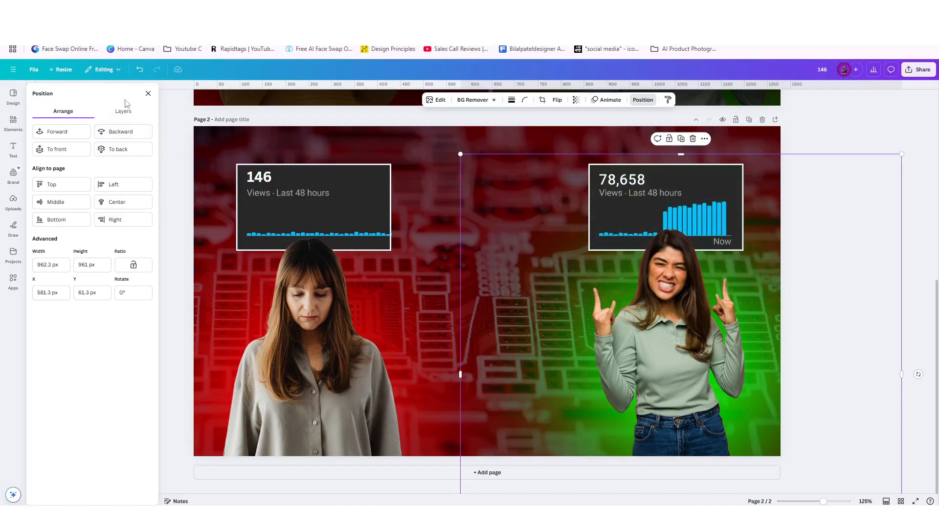
left_click(150, 93)
- Search the graphic elements for "shadow"
left_click(83, 93)
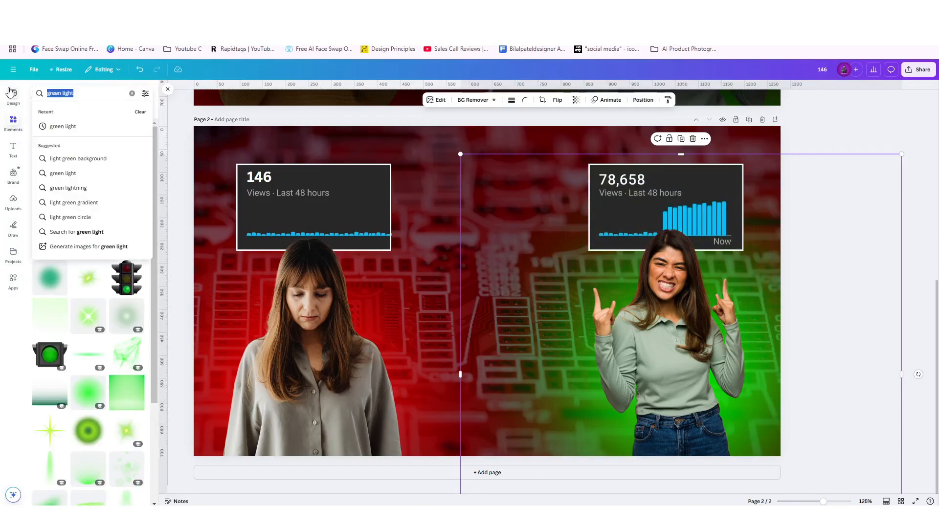
scroll(382, 203, "up", 4)
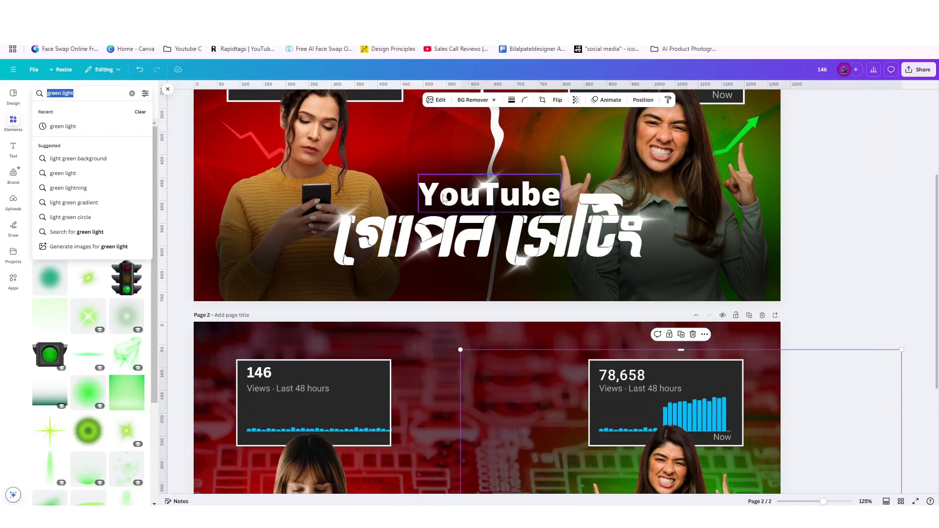
scroll(444, 197, "down", 4)
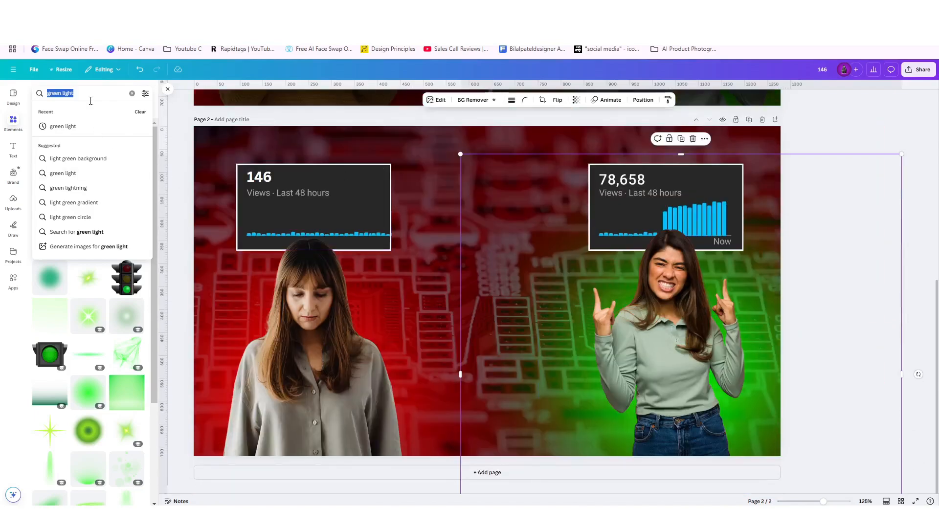
type("shadow")
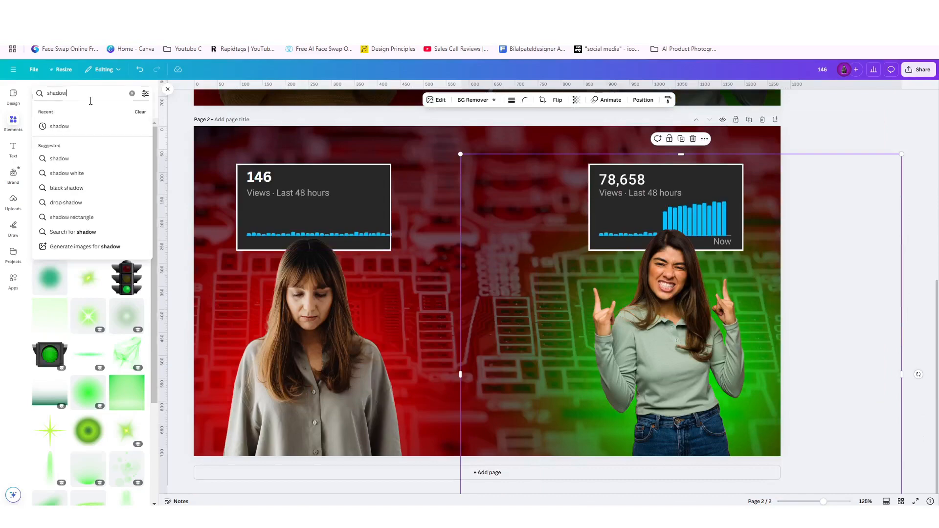
key("Return")
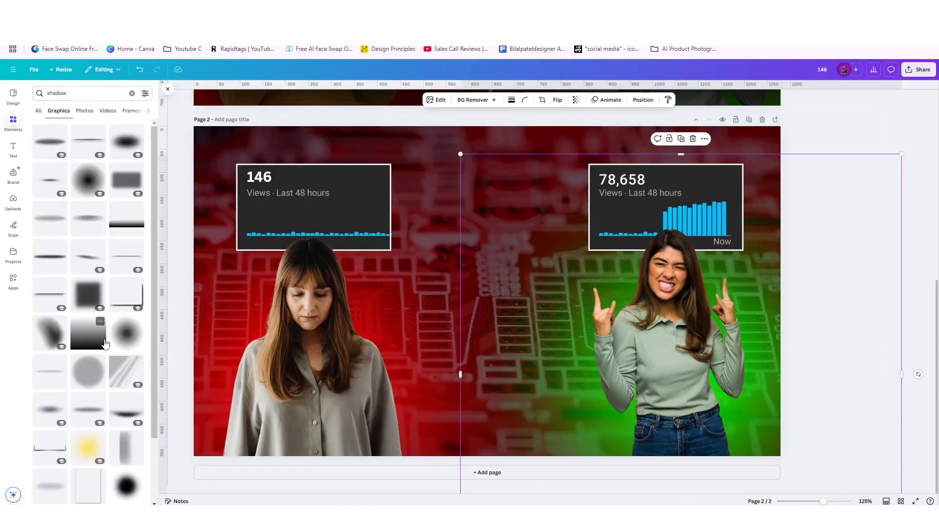
- Add a wide soft black shadow graphic and place it across the lower half of page 2, over both women
scroll(104, 325, "down", 3)
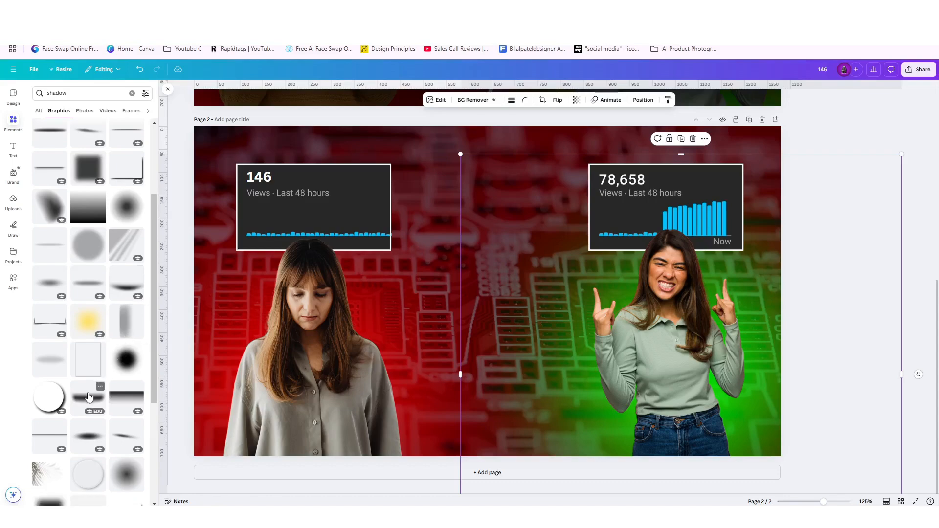
left_click(88, 397)
left_click_drag(426, 297, 424, 419)
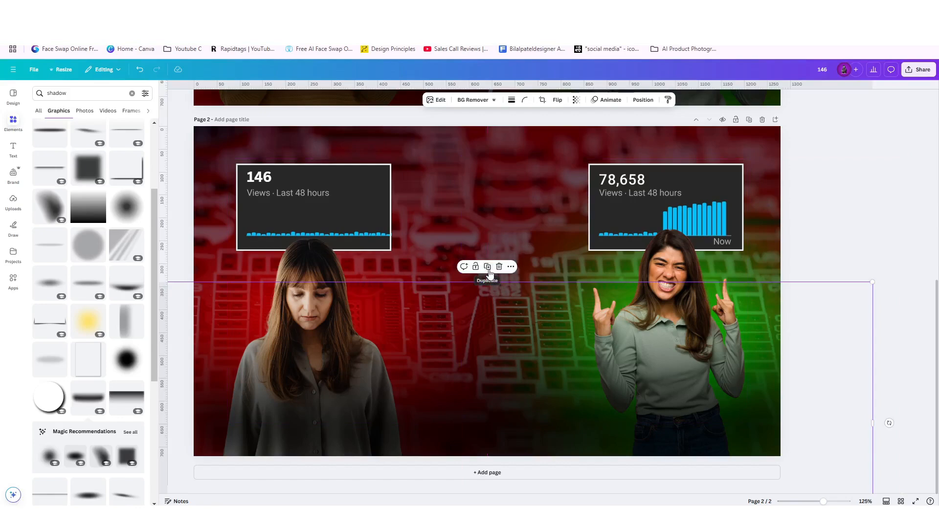
- Add the soft oval black shadow from the recommended graphics and place it between the two women, against the page's lower edge
scroll(79, 274, "up", 3)
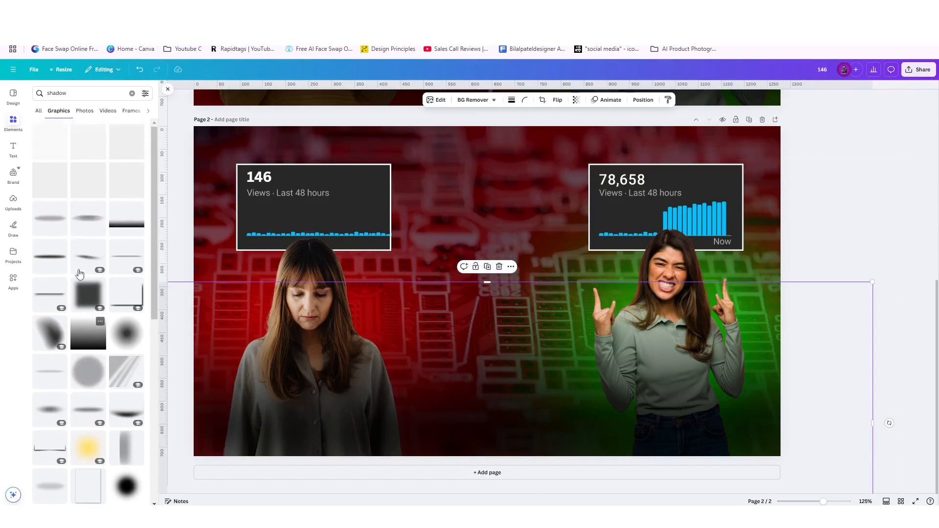
scroll(92, 276, "down", 6)
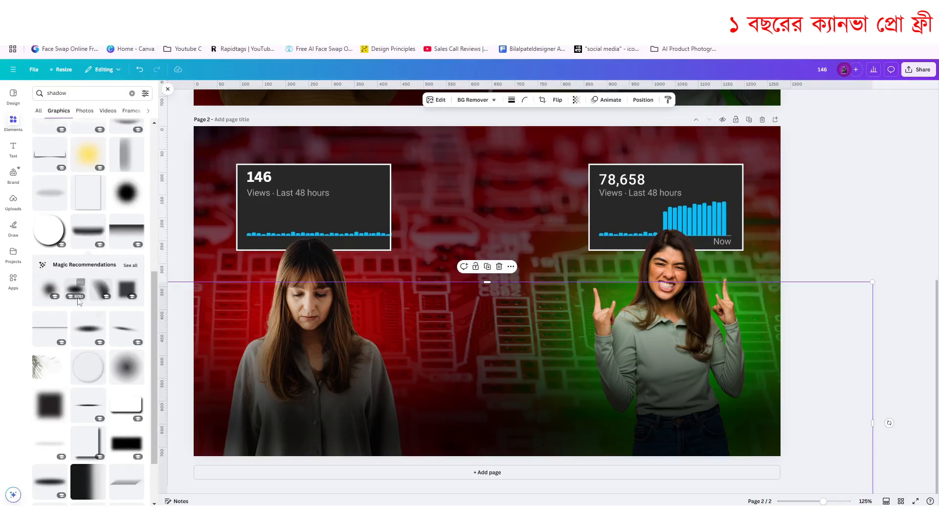
left_click(73, 291)
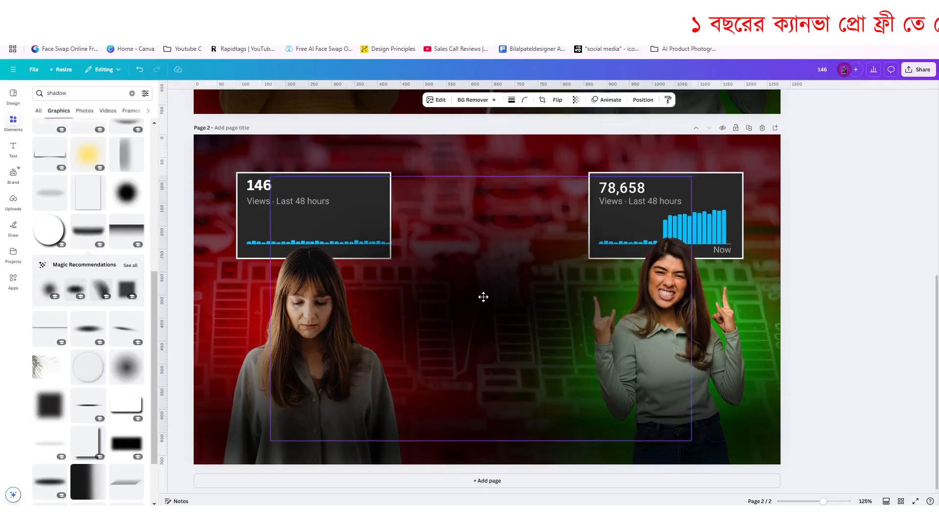
left_click_drag(482, 307, 480, 316)
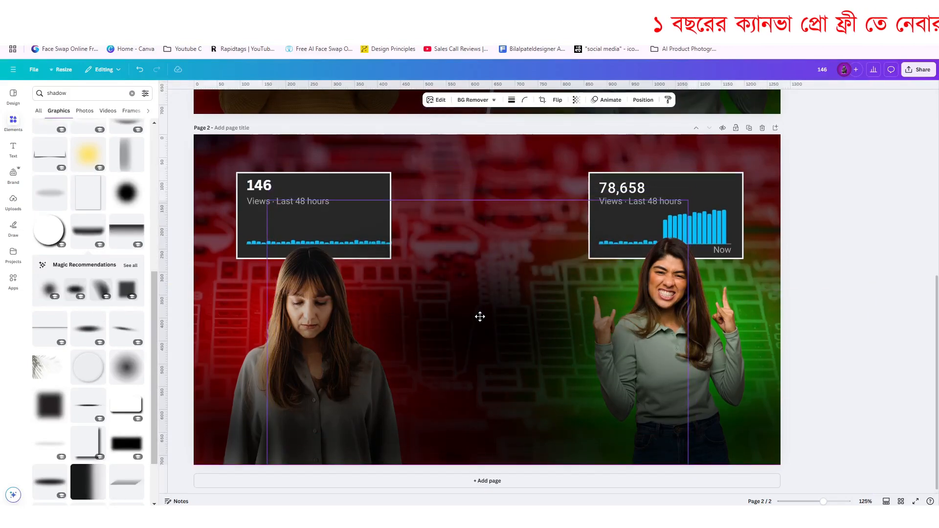
- Send the oval shadow backward in the layer order and lower it to about X 179.1, Y 206.4 px
left_click(643, 100)
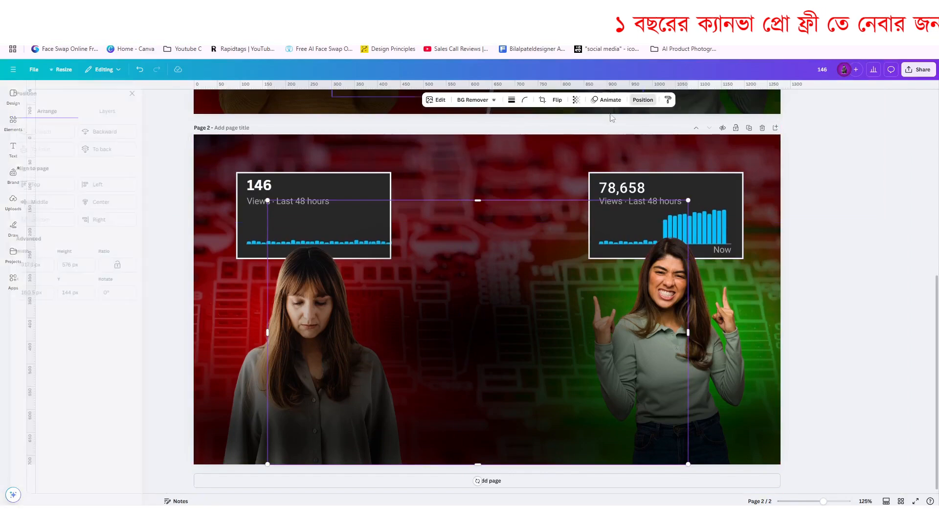
left_click(112, 139)
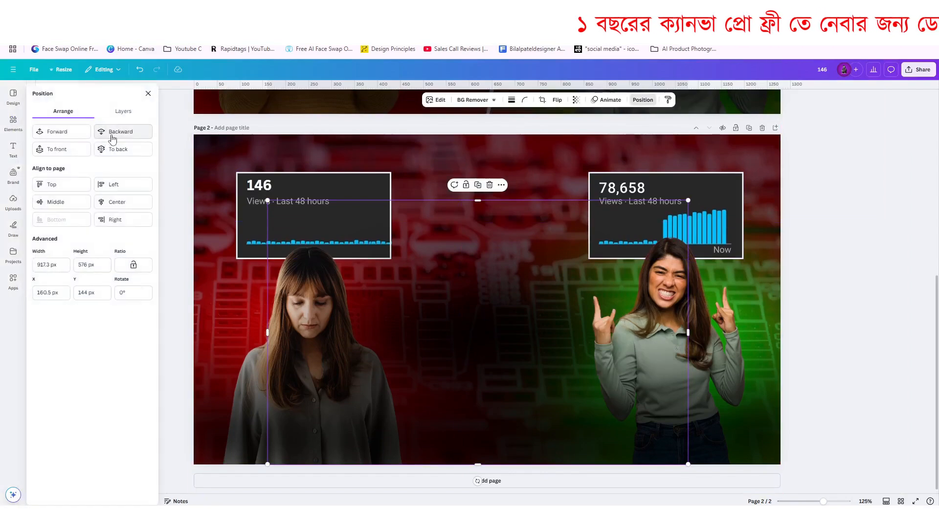
left_click(112, 139)
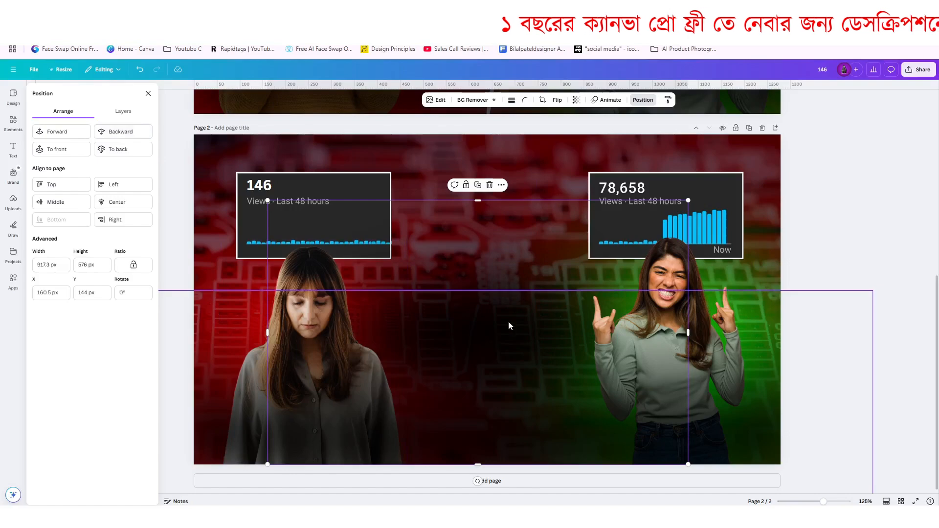
left_click_drag(509, 322, 516, 350)
- Check the font of page 1's Bangla headline and set Avro Keyboard to Bangla input
scroll(517, 350, "up", 2)
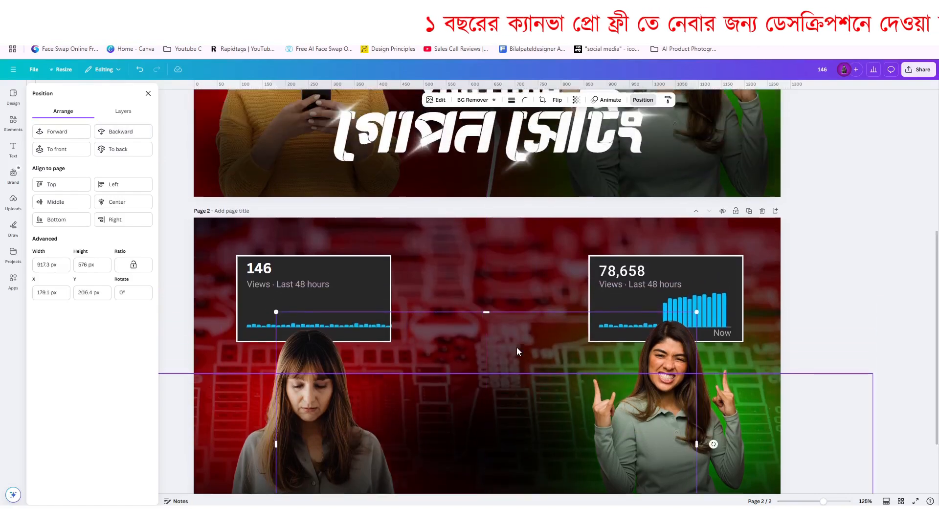
scroll(517, 351, "up", 2)
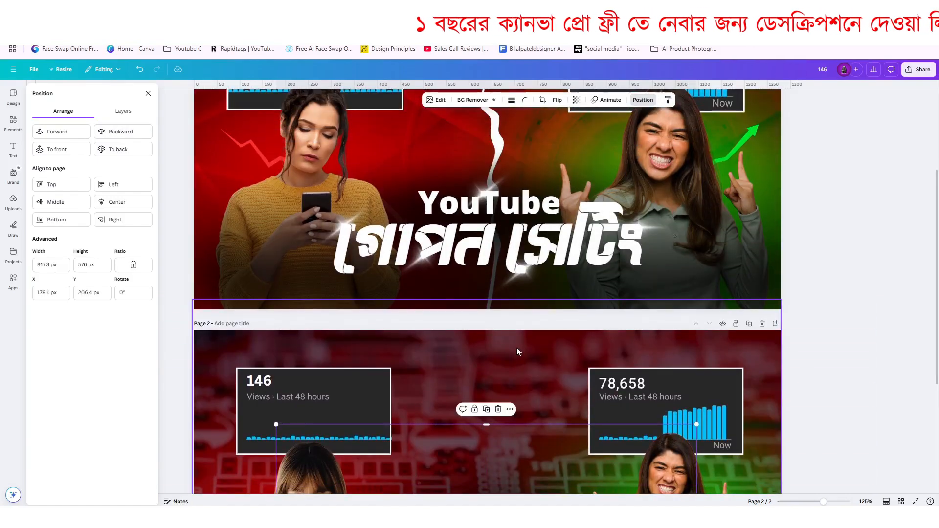
left_click(454, 243)
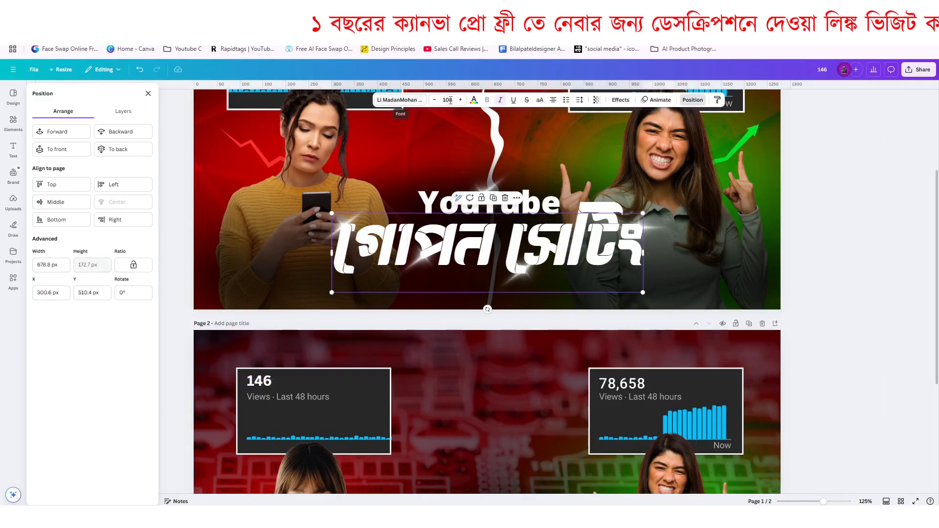
scroll(518, 278, "down", 4)
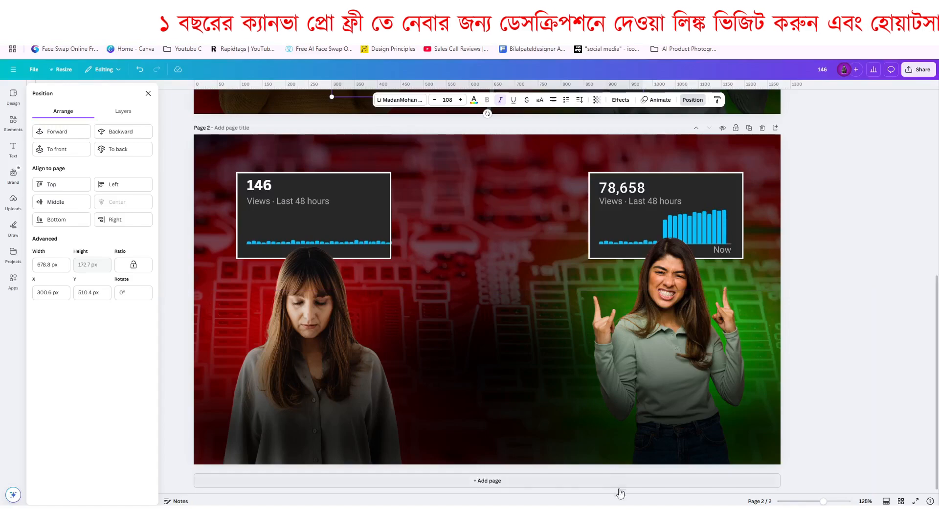
left_click_drag(687, 410, 766, 130)
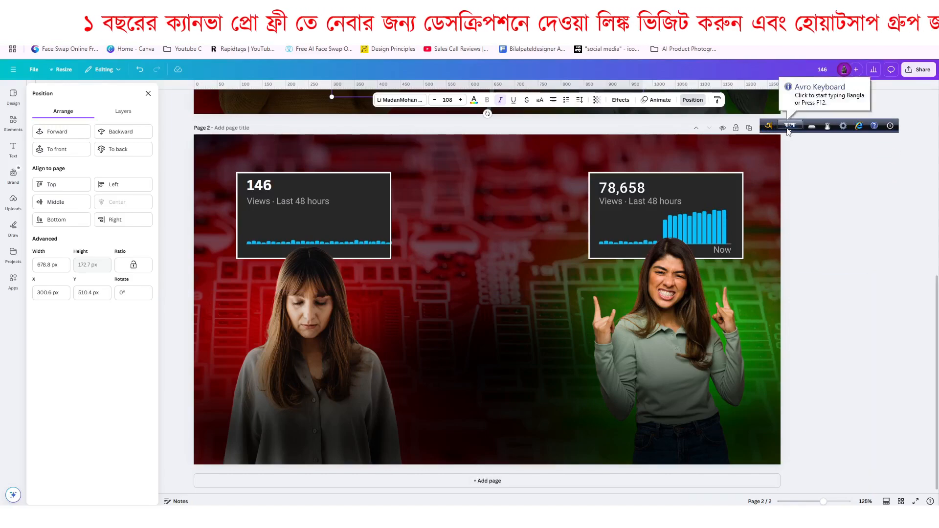
left_click(790, 126)
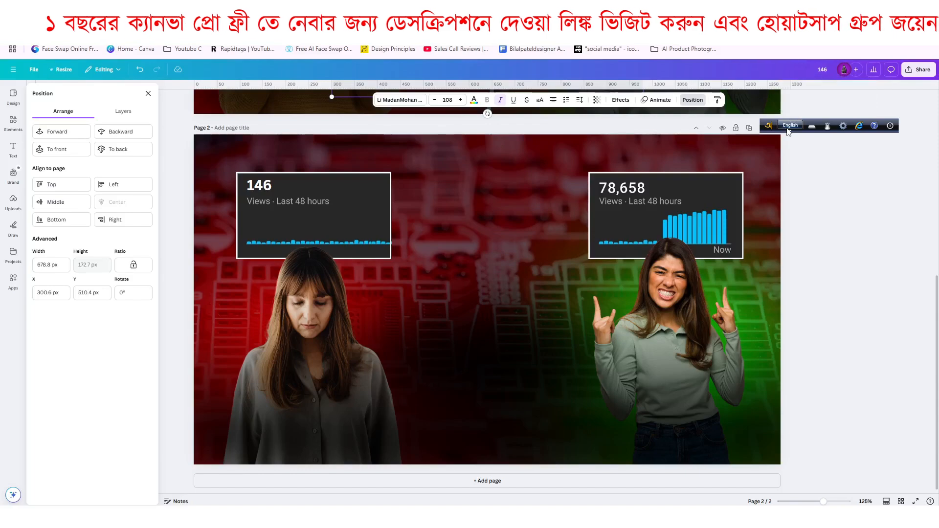
left_click(788, 127)
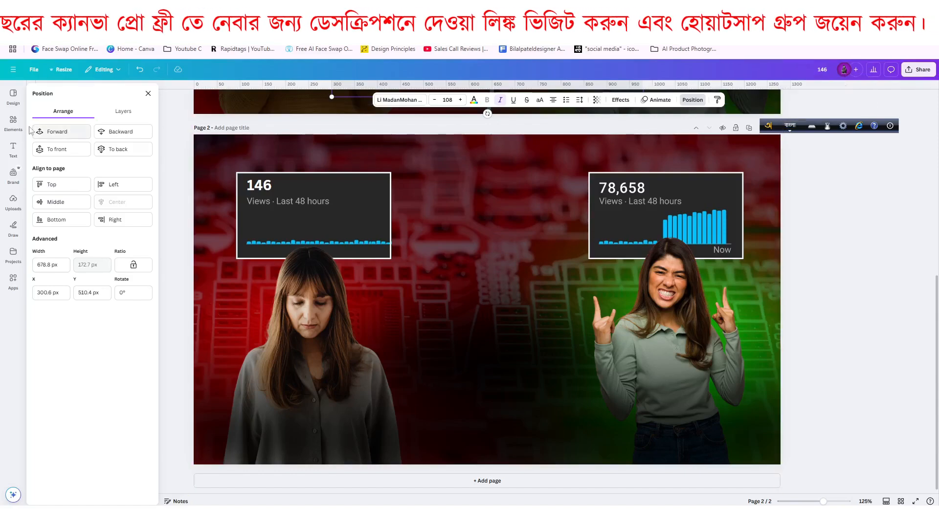
- Add a heading reading "গোপন সেটিং" between the two women on page 2
left_click(16, 156)
left_click(74, 198)
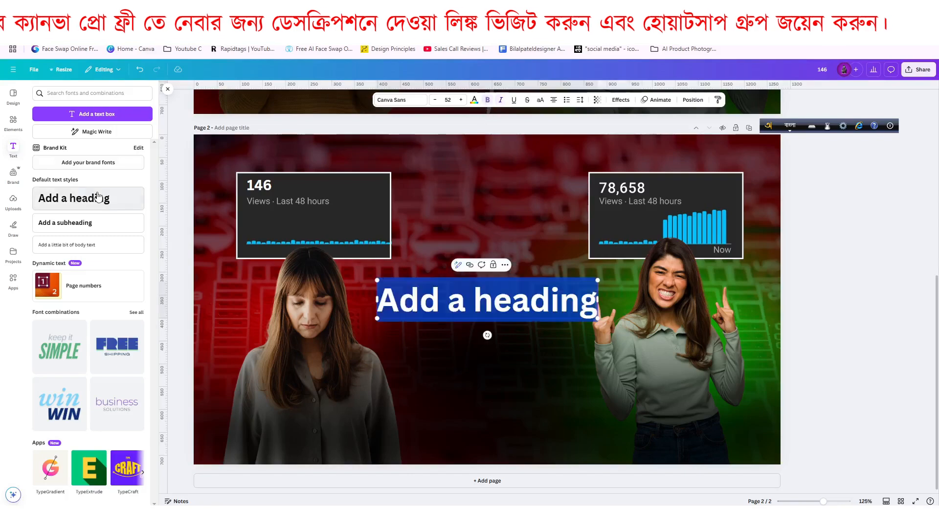
type("gop")
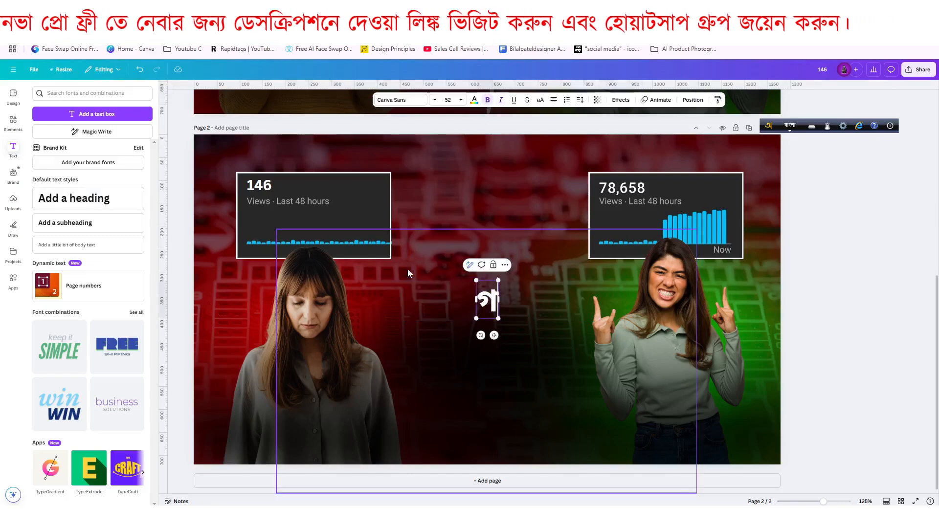
type("n")
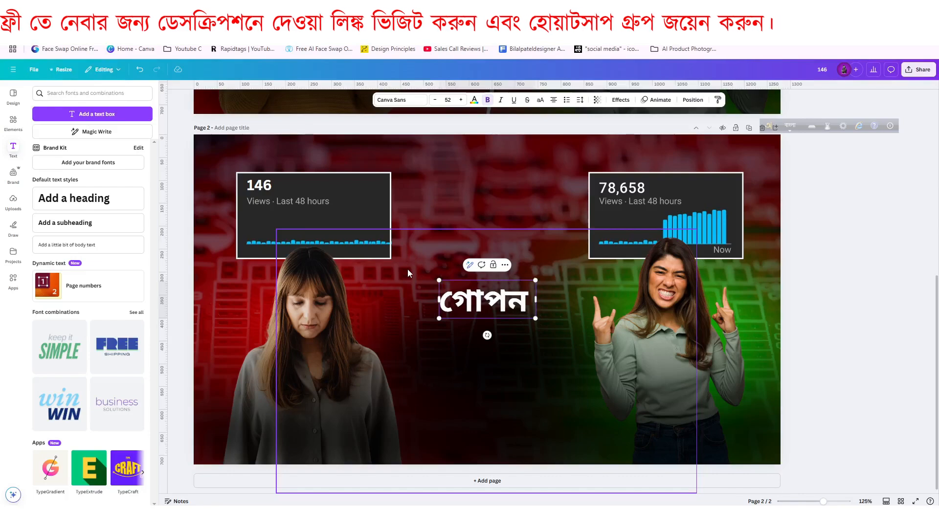
type(" seTing")
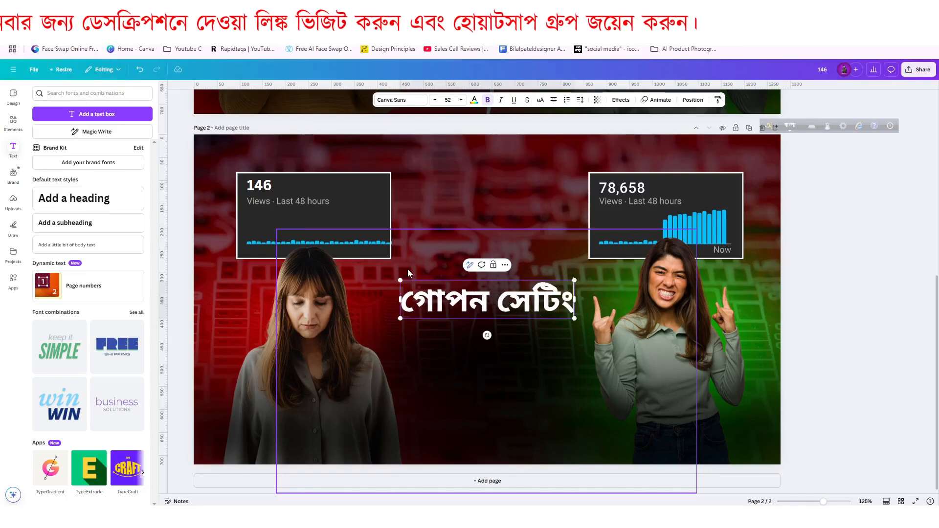
left_click(807, 262)
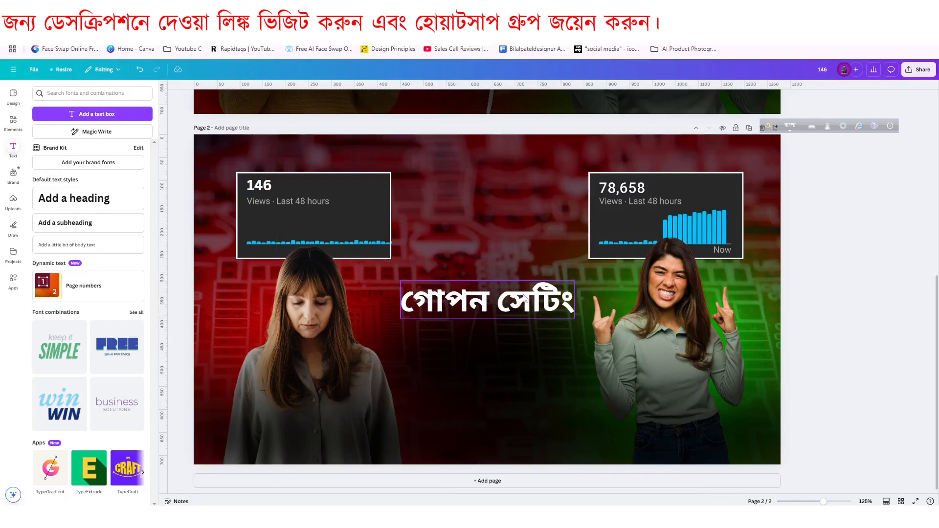
- Set the "গোপন সেটিং" heading's font to the uploaded Li MadanMohan Unicode
left_click(522, 296)
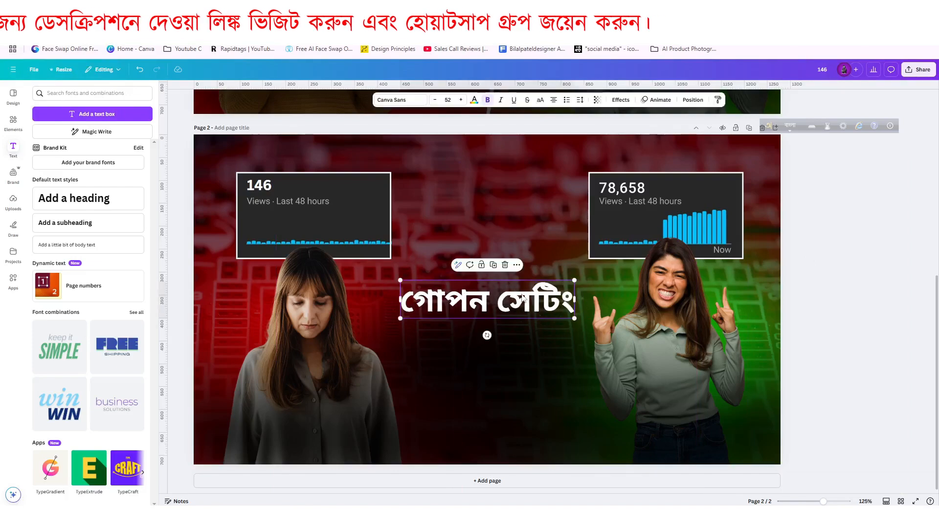
left_click(404, 101)
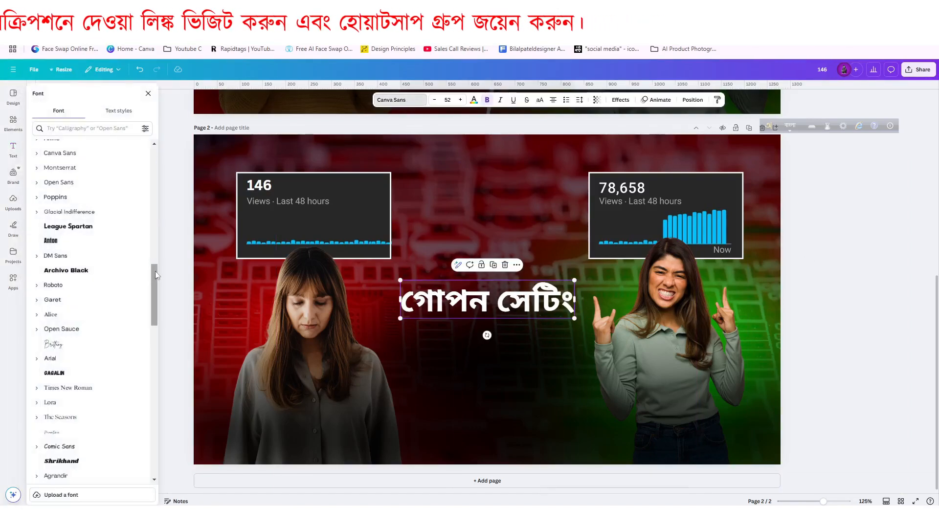
left_click_drag(157, 277, 157, 154)
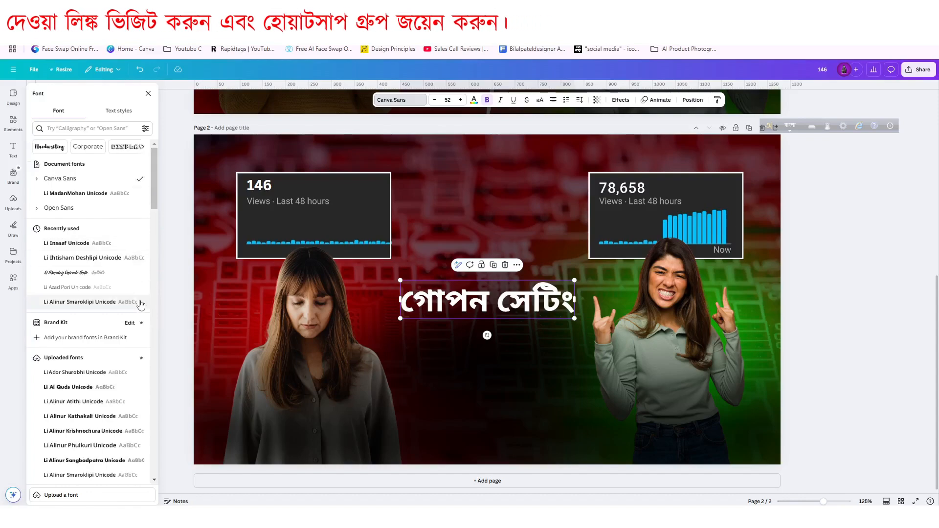
scroll(137, 307, "down", 3)
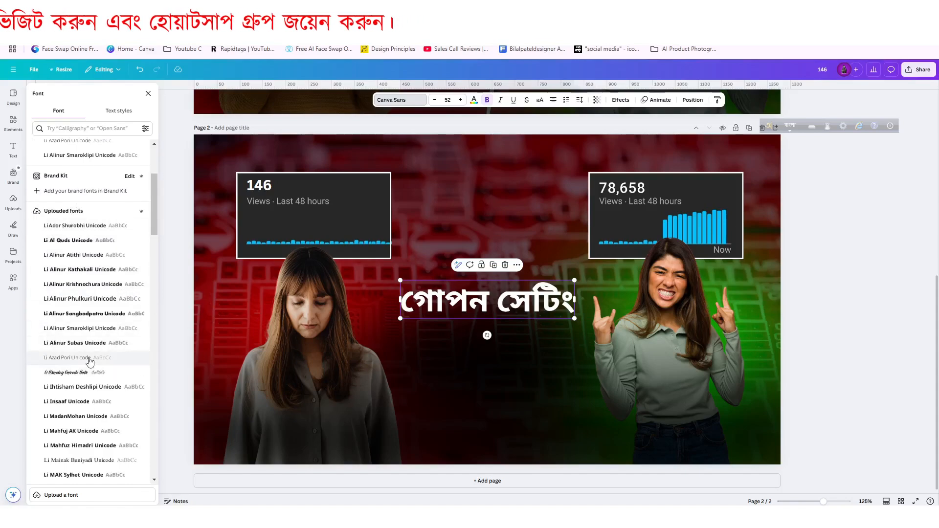
scroll(89, 359, "down", 2)
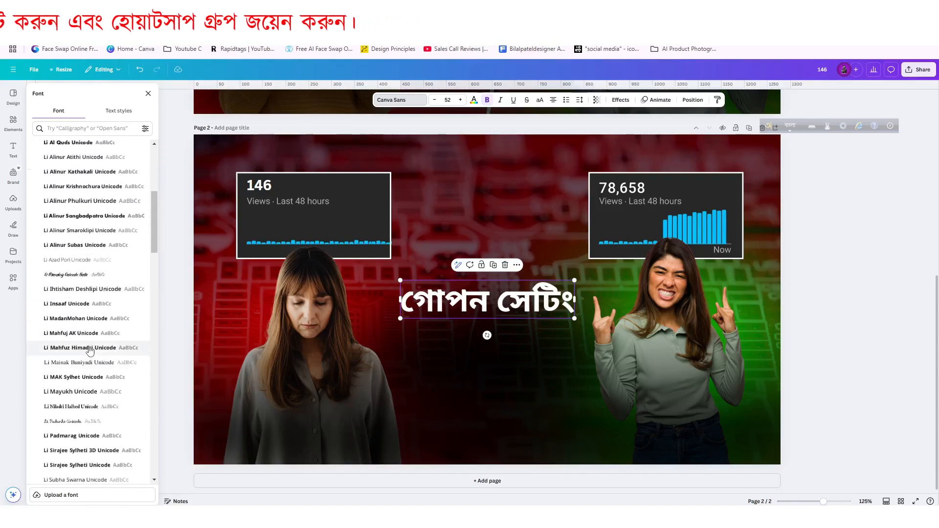
scroll(90, 350, "down", 3)
scroll(81, 360, "up", 3)
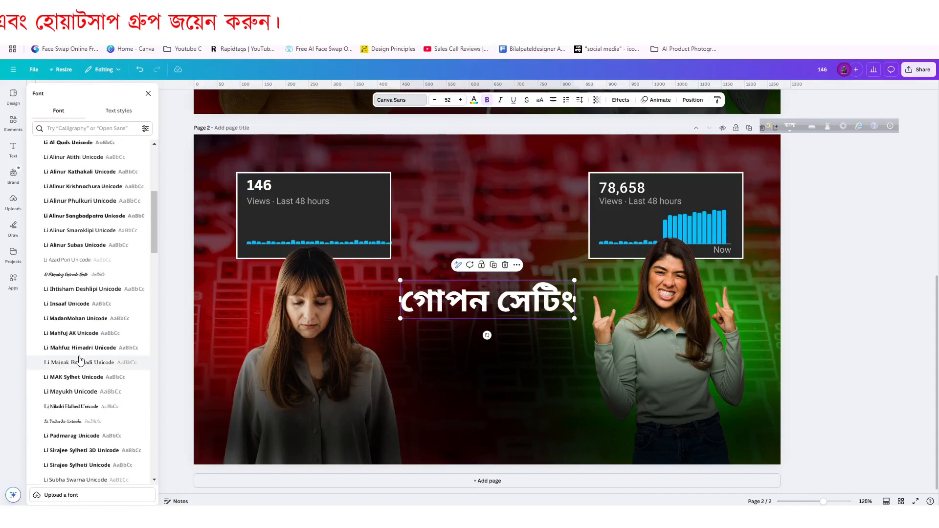
left_click(83, 319)
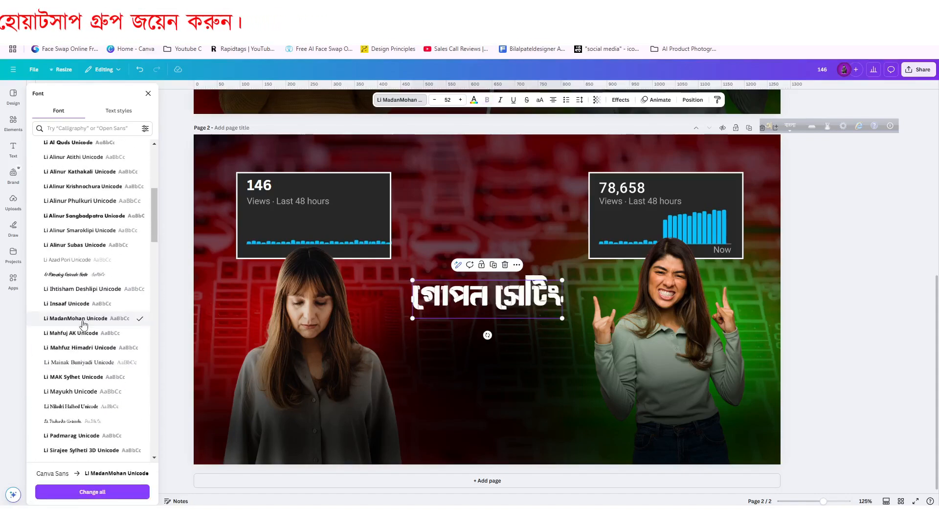
- Try several uploaded Bangla fonts on the "গোপন সেটিং" heading, ending with Li Padmarag Unicode
scroll(83, 324, "down", 2)
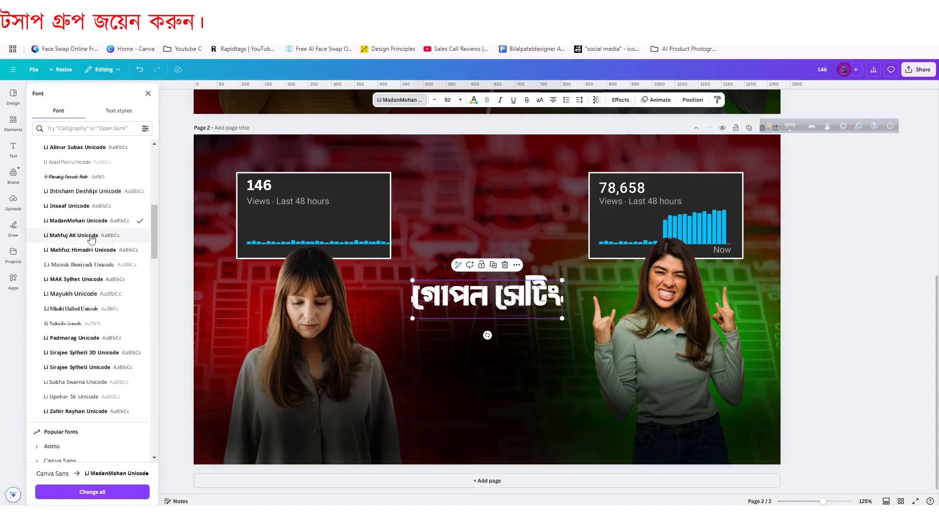
left_click(92, 251)
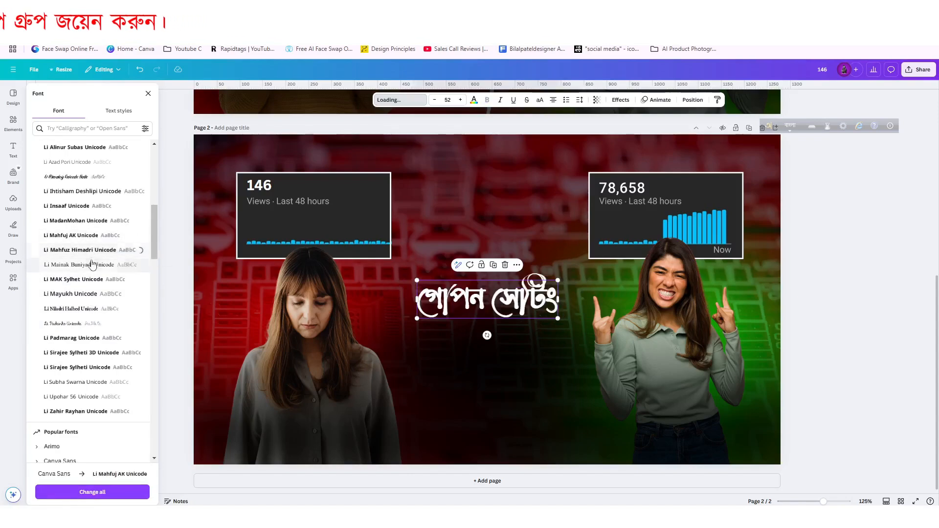
left_click(93, 264)
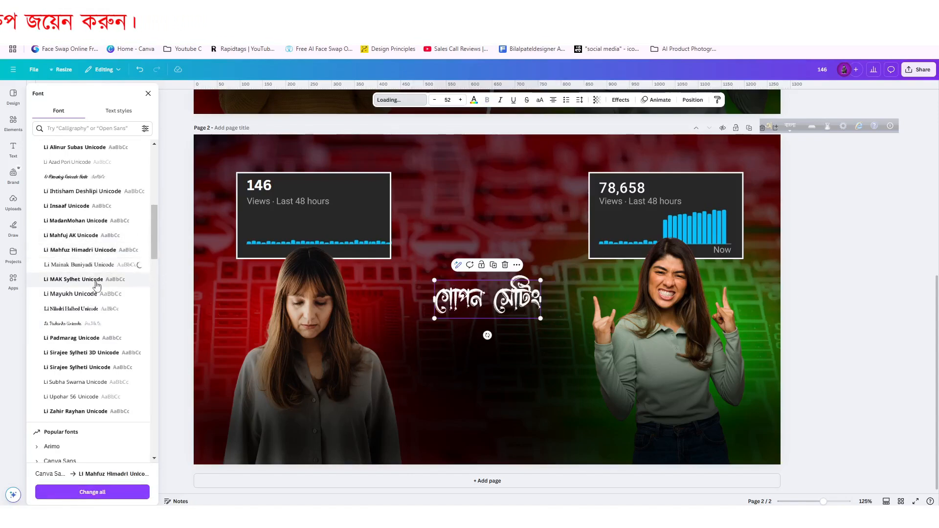
left_click(96, 280)
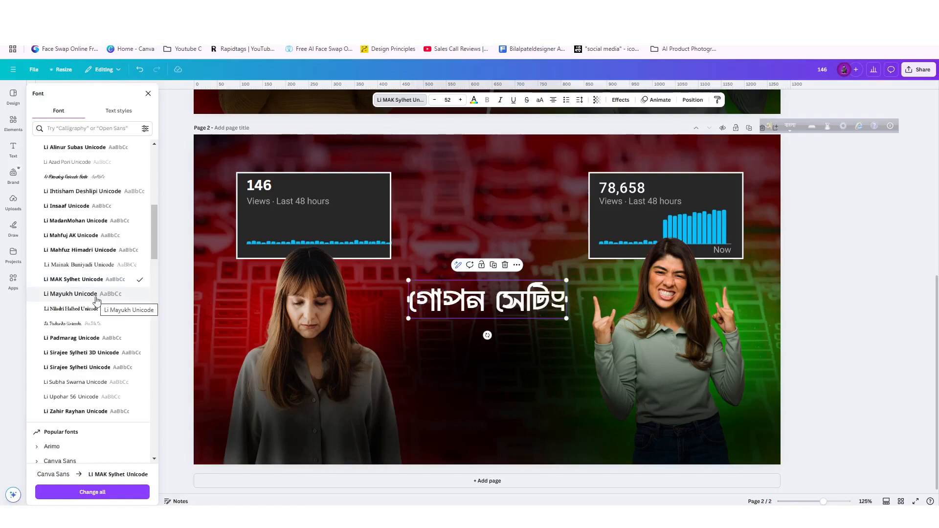
left_click(96, 296)
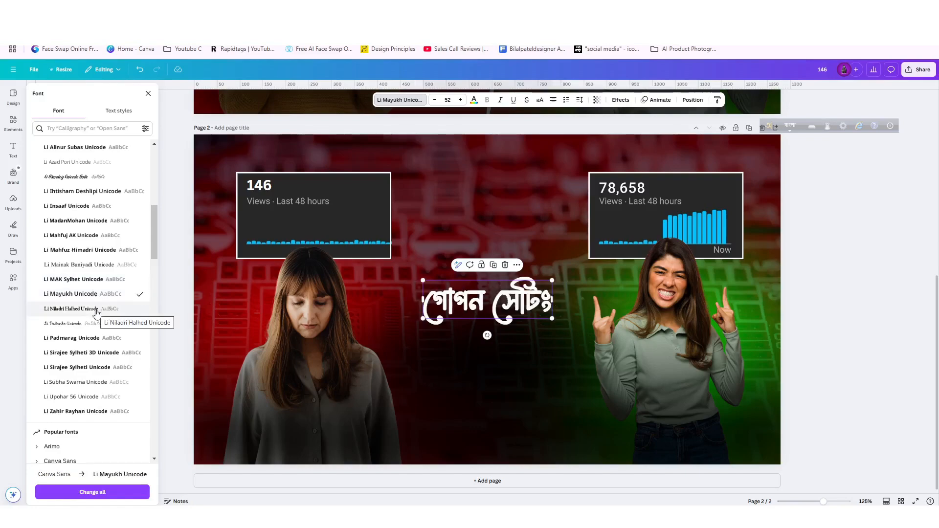
left_click(96, 309)
left_click(96, 338)
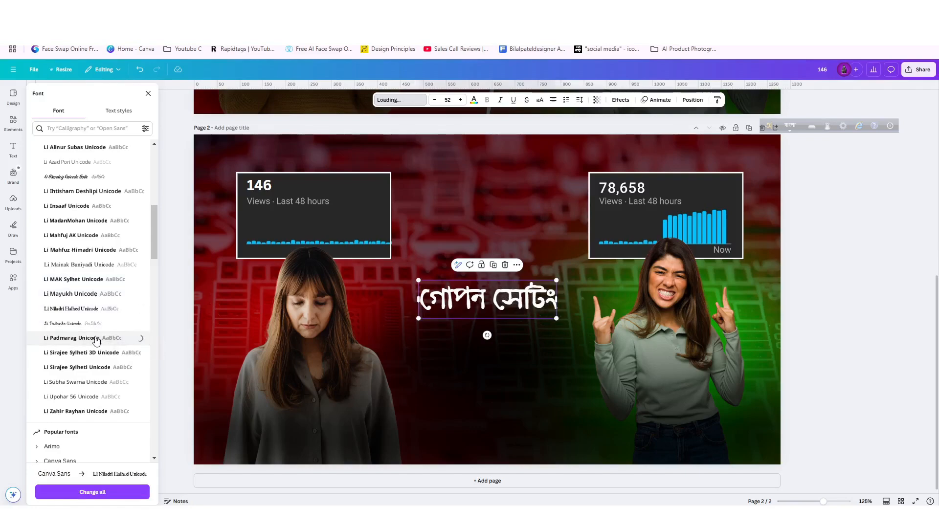
left_click(100, 353)
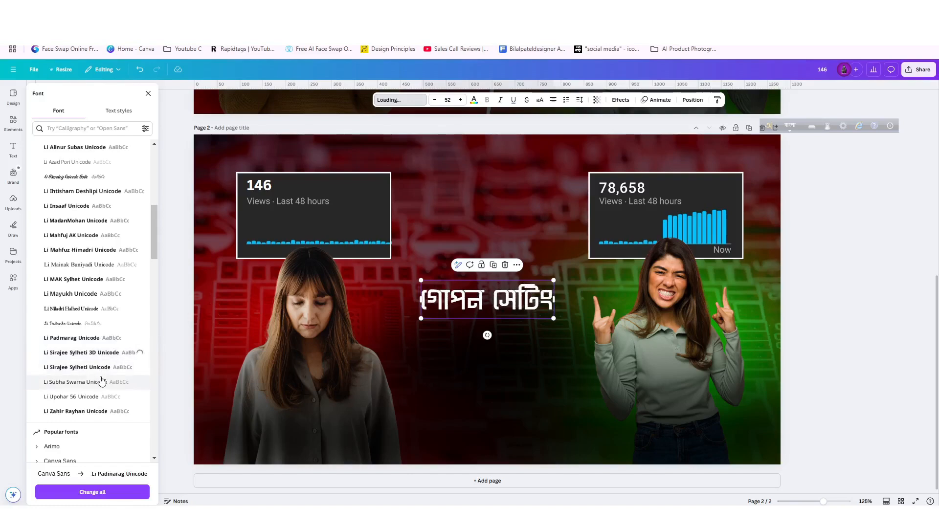
left_click(102, 381)
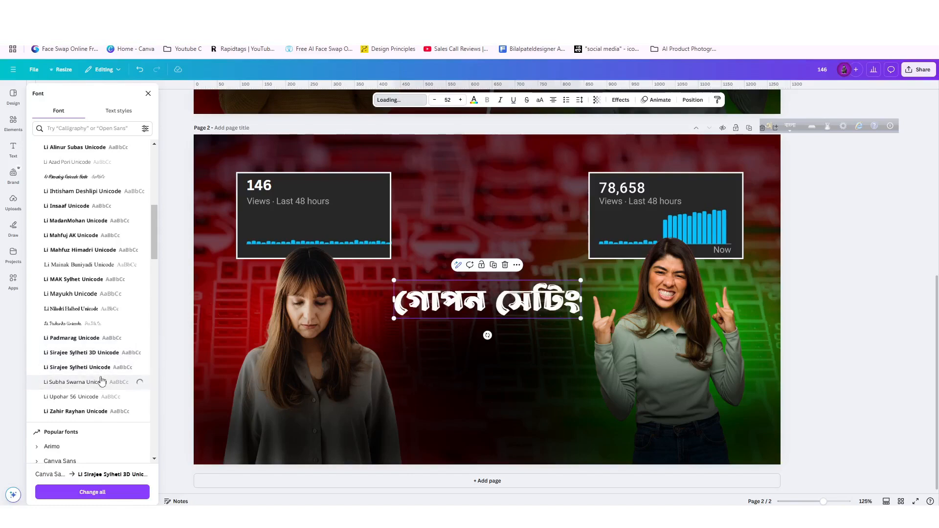
left_click(98, 351)
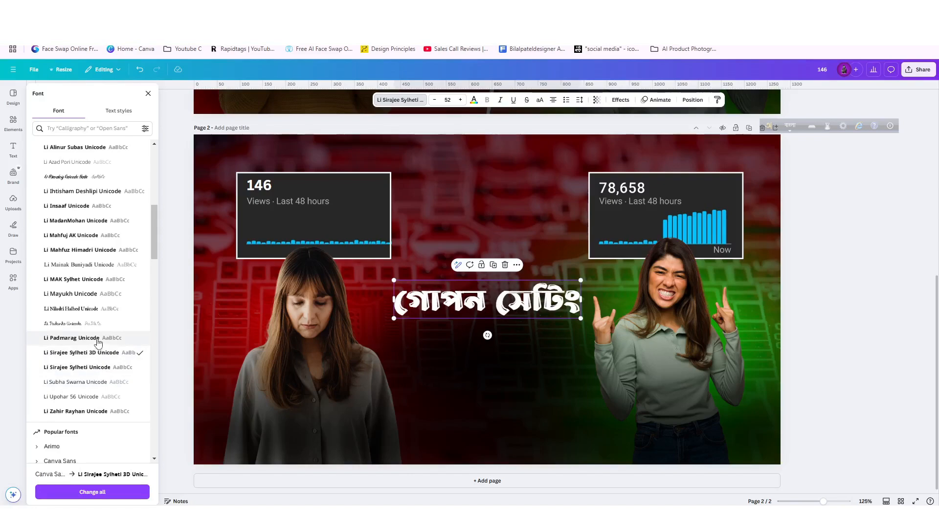
left_click(98, 341)
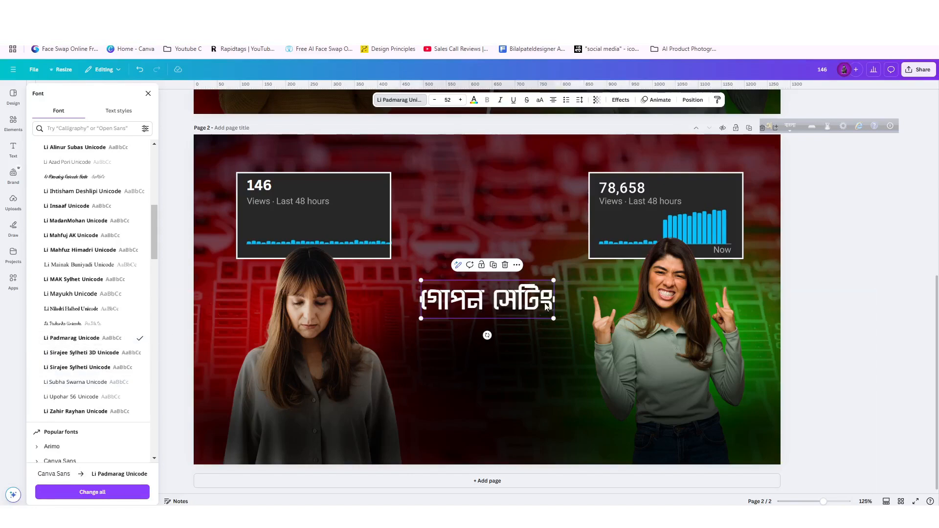
- Wrap the heading onto two lines with 0.9 line spacing and enlarge it to size 125 between the two women
left_click_drag(556, 300, 491, 299)
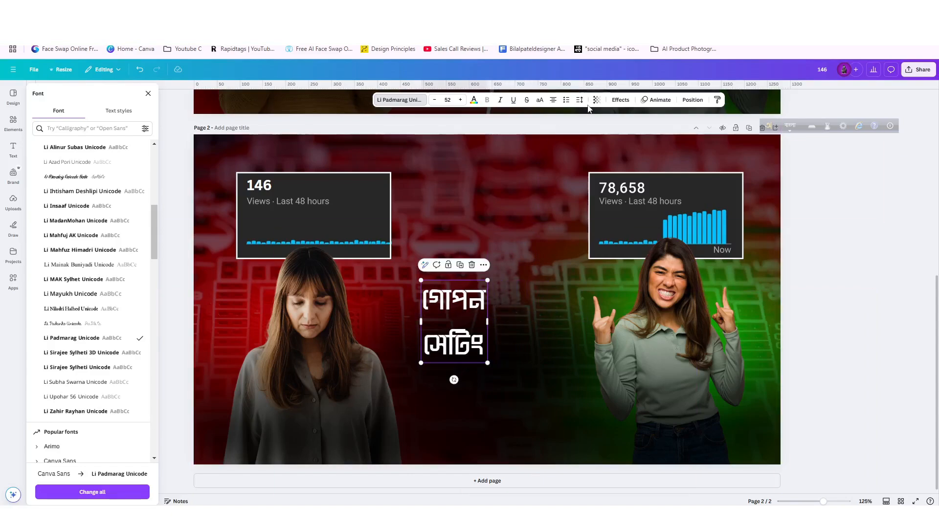
left_click(580, 101)
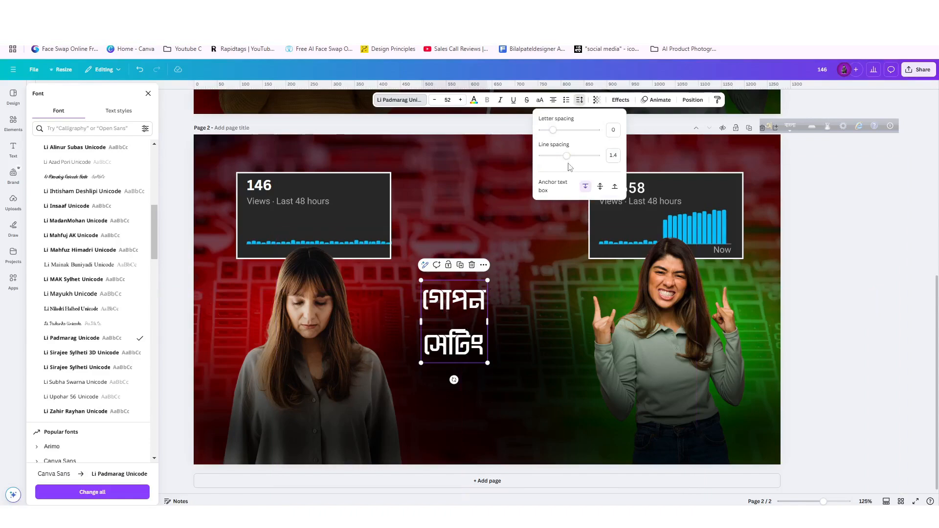
left_click_drag(566, 156, 554, 156)
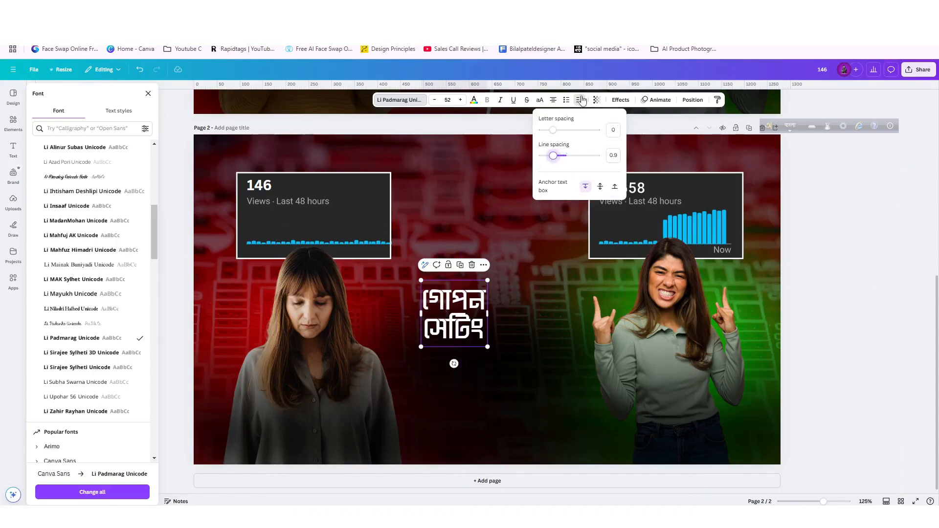
left_click(581, 100)
left_click_drag(488, 280, 580, 187)
left_click_drag(536, 243, 532, 321)
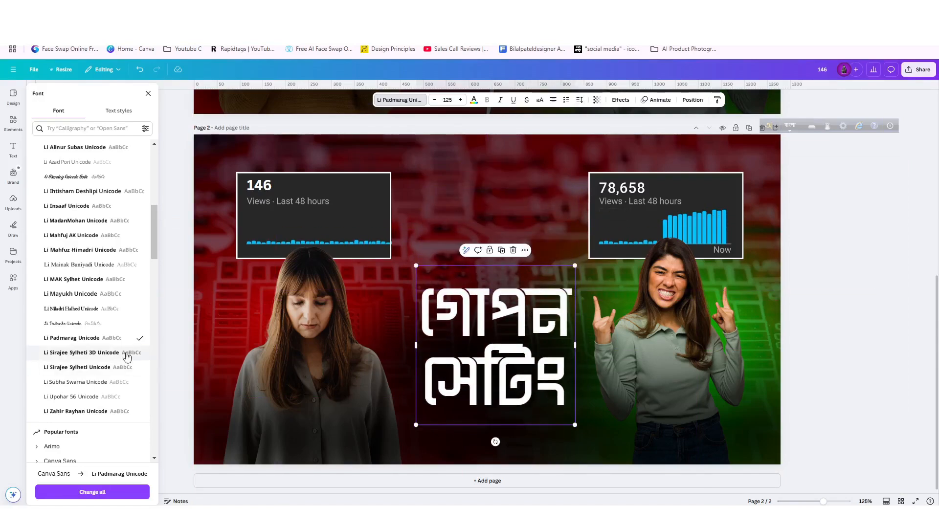
- Set the heading's font to Li Sirajee Sylheti 3D Unicode, widen its box to fit each word, and scale it to size 97.7
left_click(126, 353)
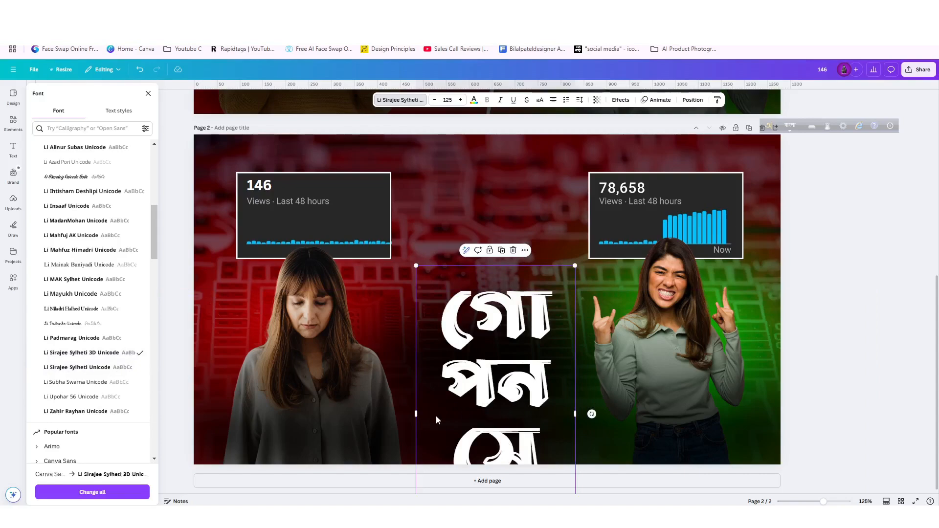
left_click_drag(389, 409, 352, 404)
left_click_drag(573, 361, 608, 354)
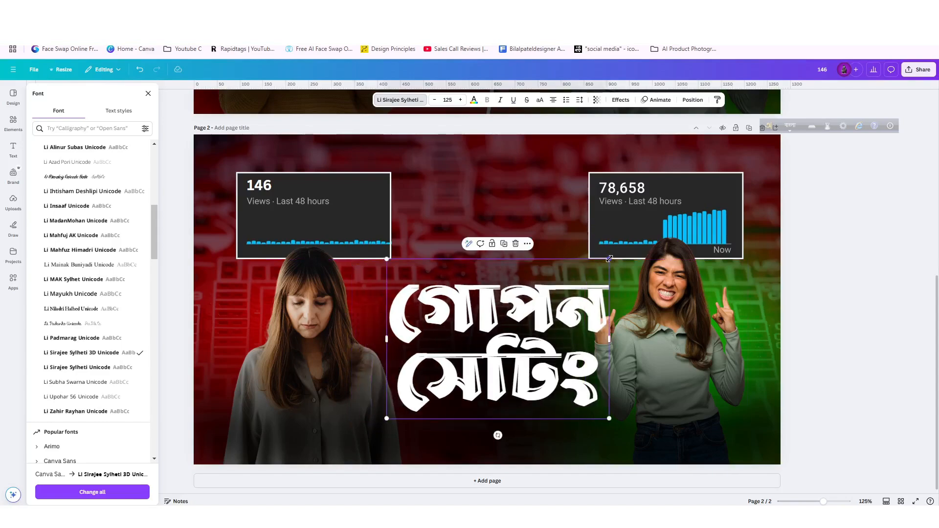
left_click_drag(609, 259, 581, 281)
left_click_drag(544, 321, 544, 310)
left_click_drag(581, 270, 565, 289)
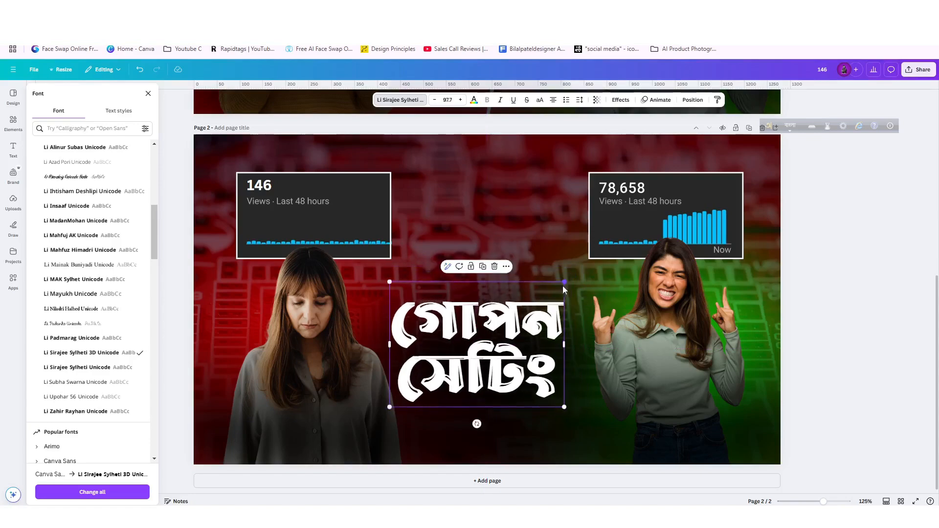
- Widen the "গোপন সেটিং" heading onto a single line and place it across the lower centre of page 2
mouse_move(510, 335)
left_mouse_down()
mouse_move(519, 337)
mouse_move(511, 354)
left_mouse_up()
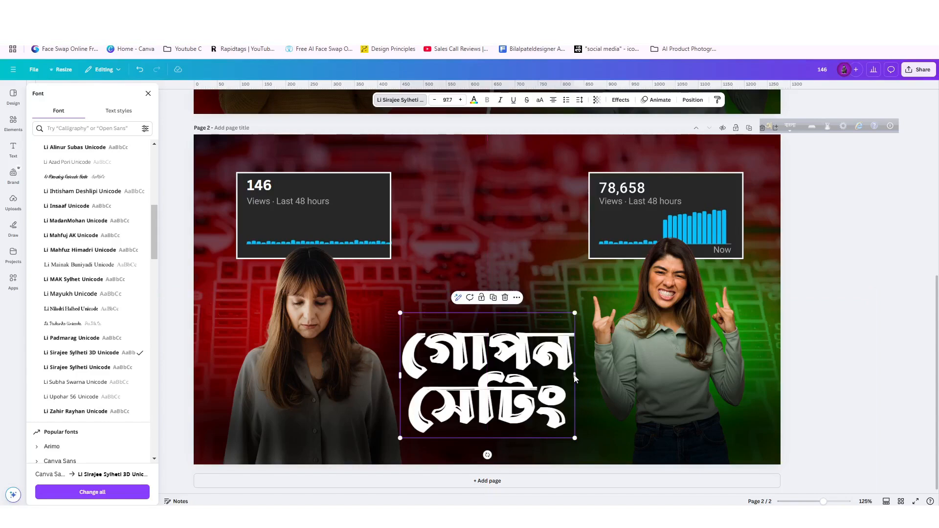
left_click_drag(576, 375, 754, 350)
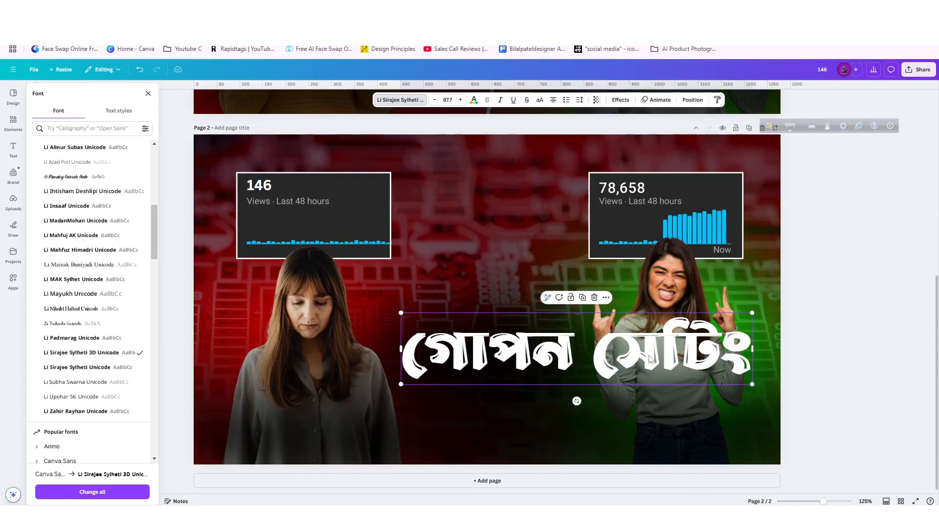
left_click_drag(651, 360, 499, 313)
- Add a second heading directly above the "গোপন সেটিং" headline and open its text for editing
left_click(14, 146)
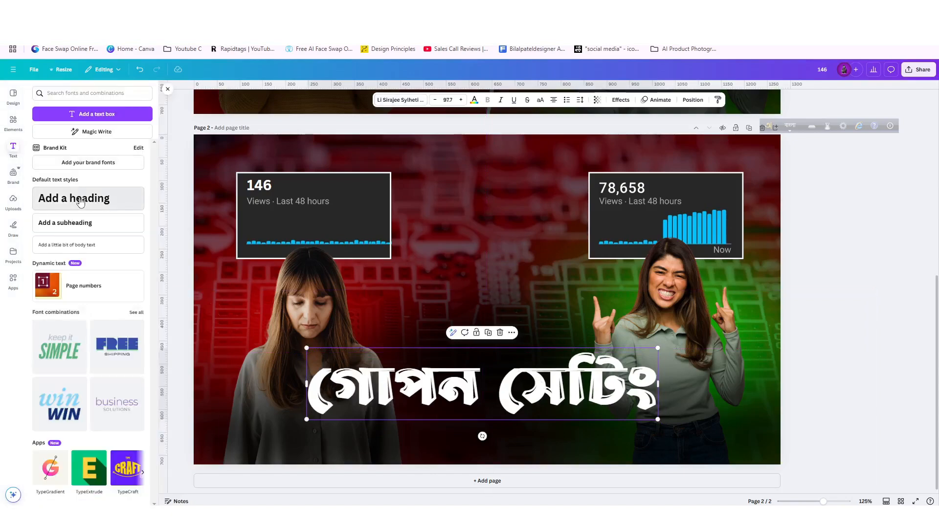
left_click(81, 202)
left_click_drag(557, 423, 556, 320)
double_click(536, 335)
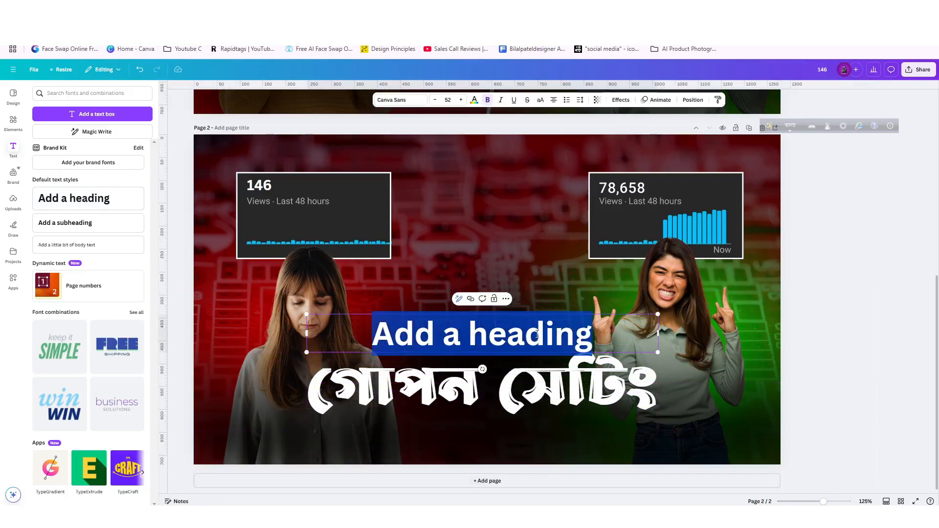
type("য়উ")
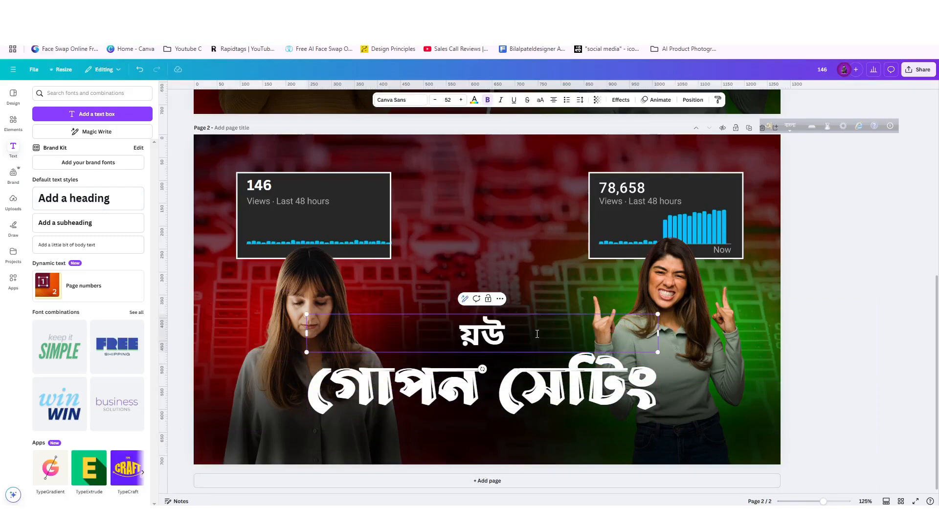
type("টুবে")
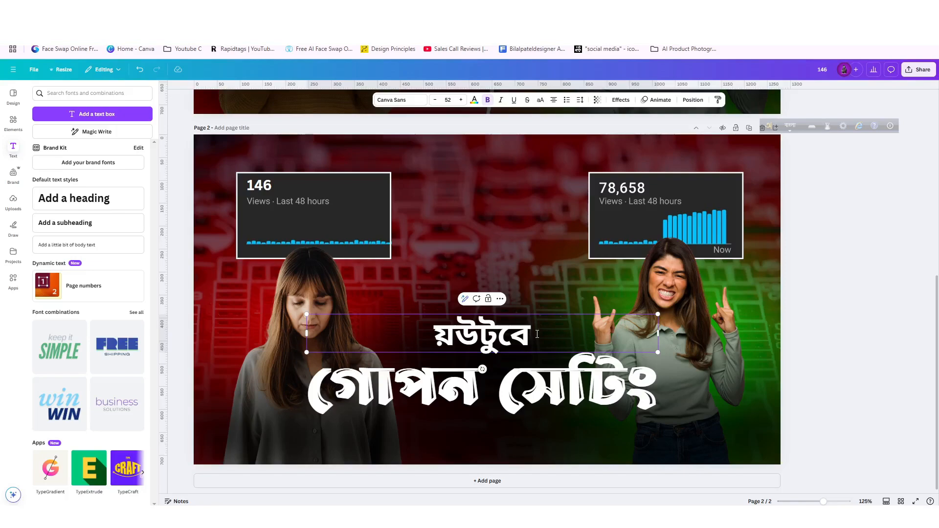
key("BackSpace")
key("BackSpace")
key("BackSpace")
key("BackSpace")
key("BackSpace")
key("BackSpace")
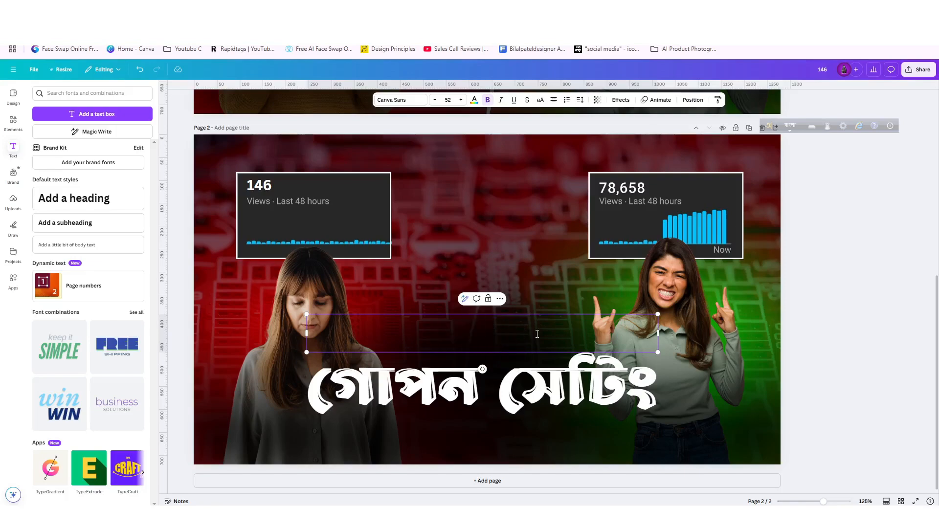
- Switch Avro Keyboard to English and enter "YouTube" as the second heading's text
key("F12")
type("You")
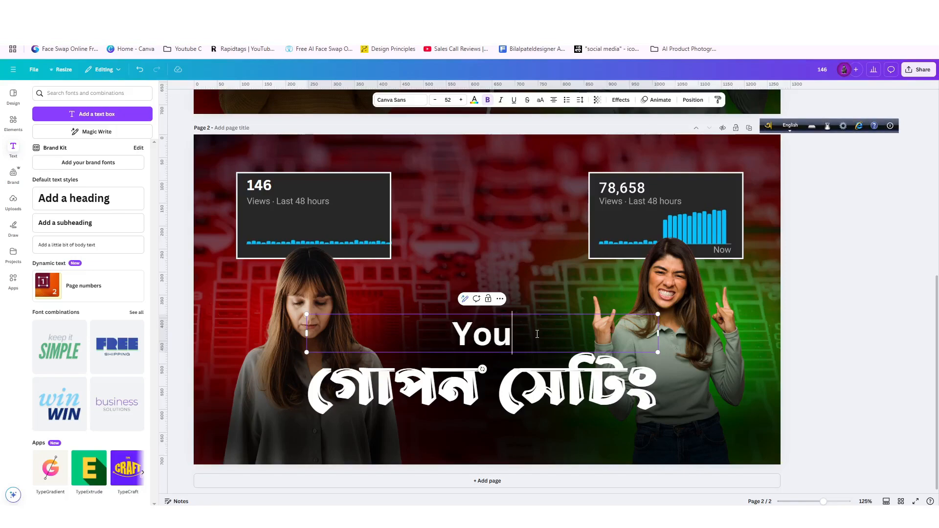
type("tube")
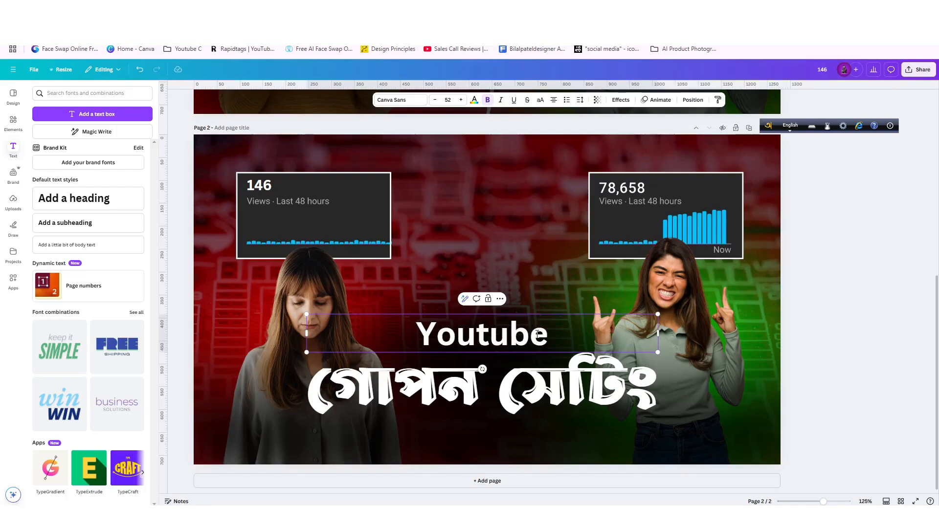
key("Left")
key("Left")
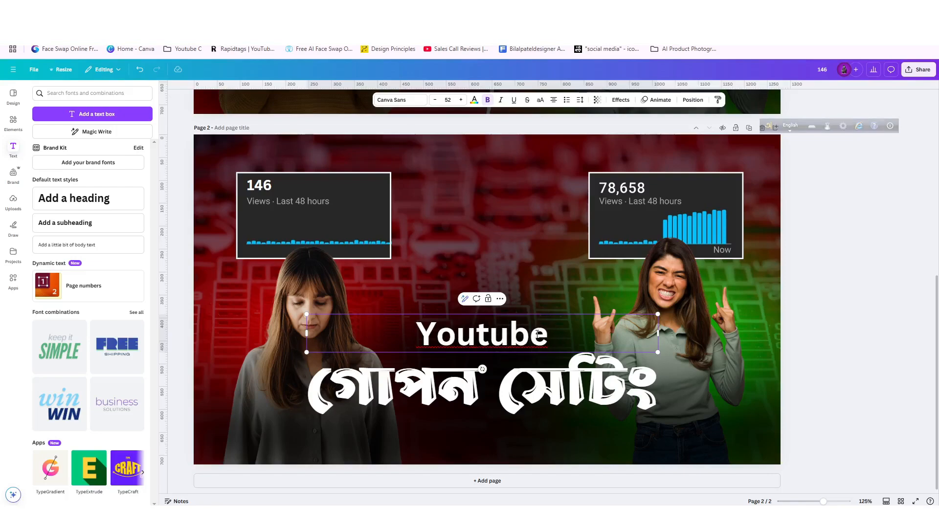
key("BackSpace")
type("T")
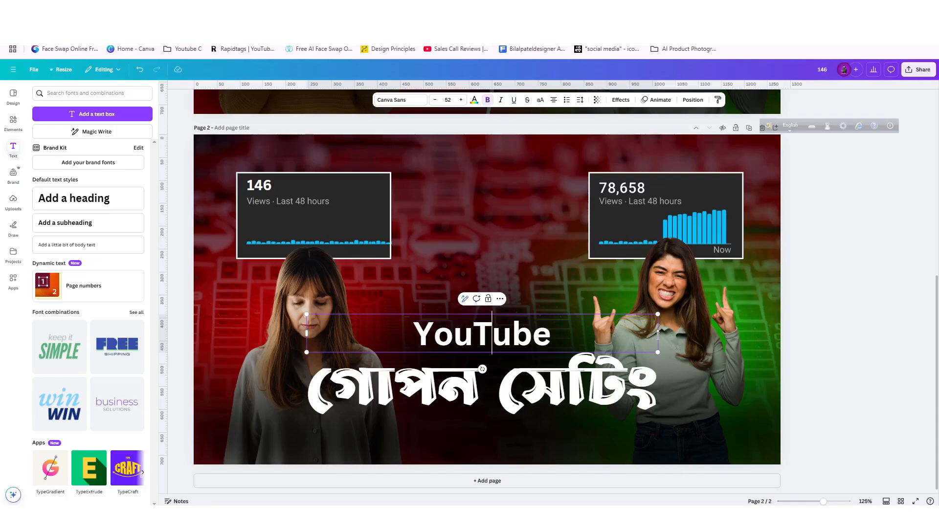
- Fit the "YouTube" box to its text, set its font to Open Sans ExtraBold, and move it slightly closer to the Bangla headline
left_click_drag(659, 335, 517, 341)
left_click(406, 98)
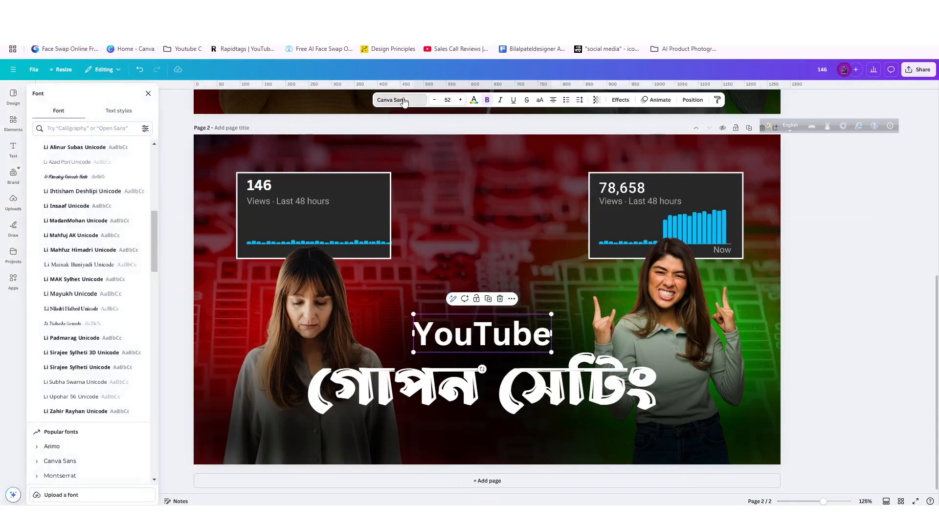
left_click_drag(151, 237, 151, 174)
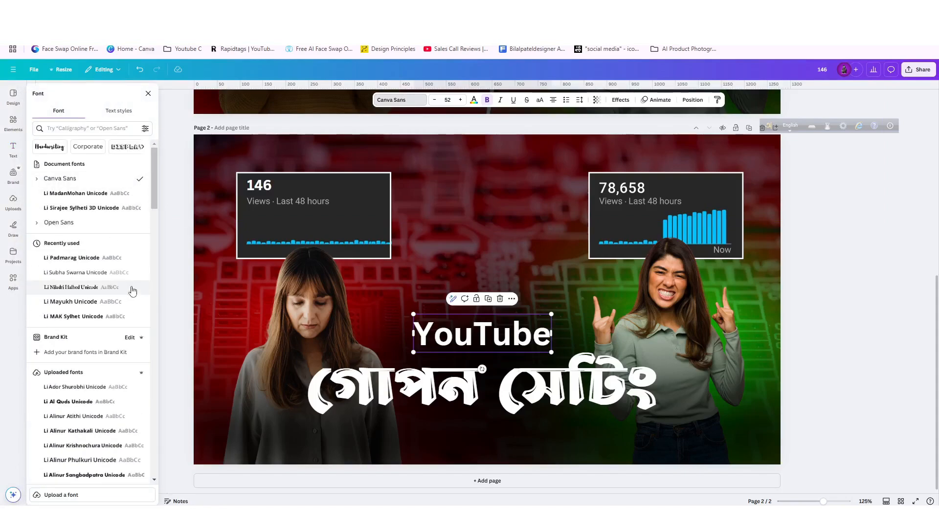
left_click(56, 224)
left_click(38, 224)
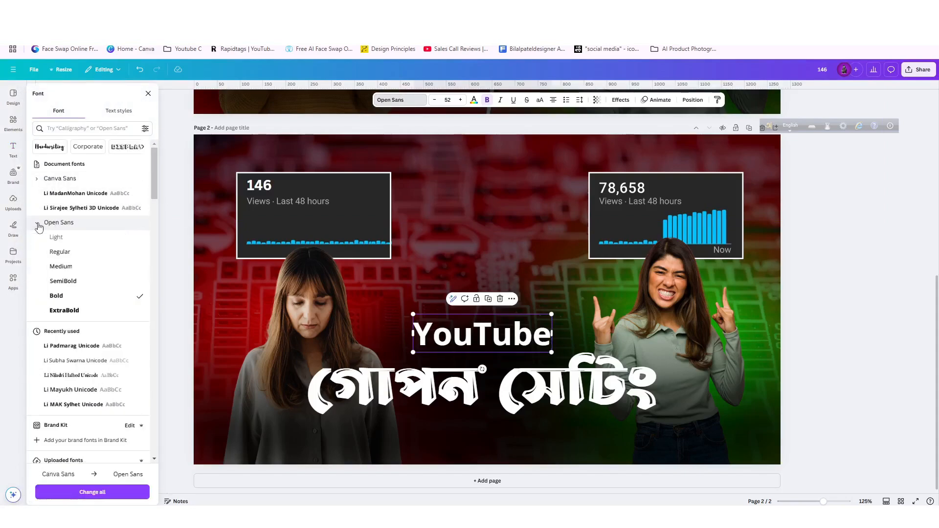
left_click(73, 310)
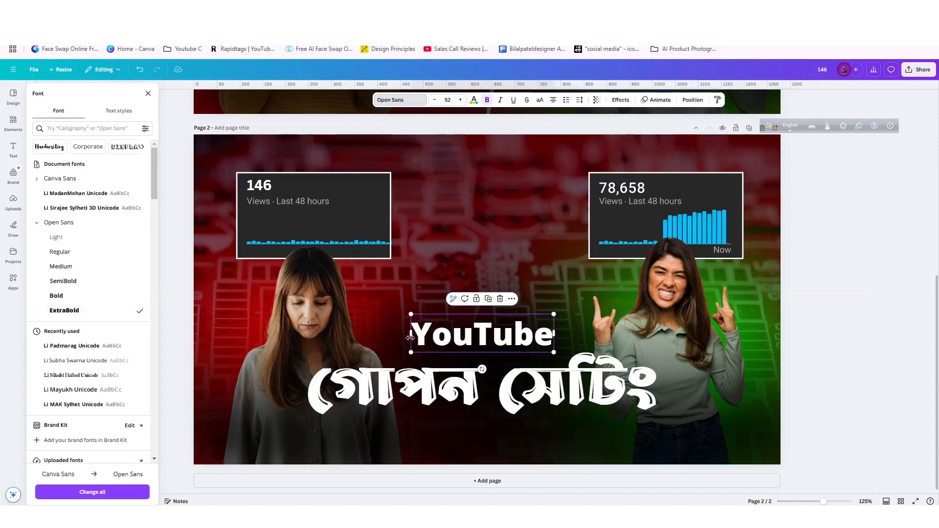
left_click_drag(496, 339, 494, 348)
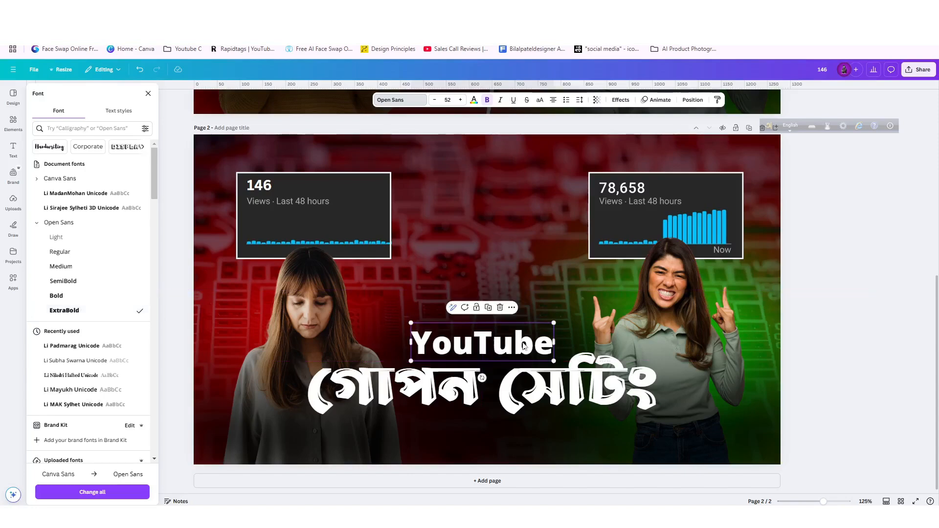
- Search the elements library for "light" and limit the results to graphics
scroll(523, 346, "up", 5)
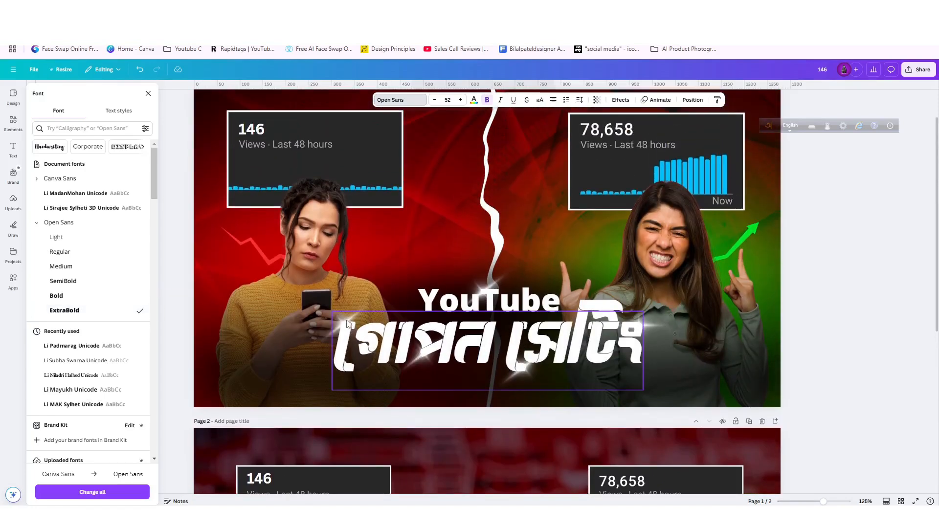
left_click(20, 127)
left_click(62, 95)
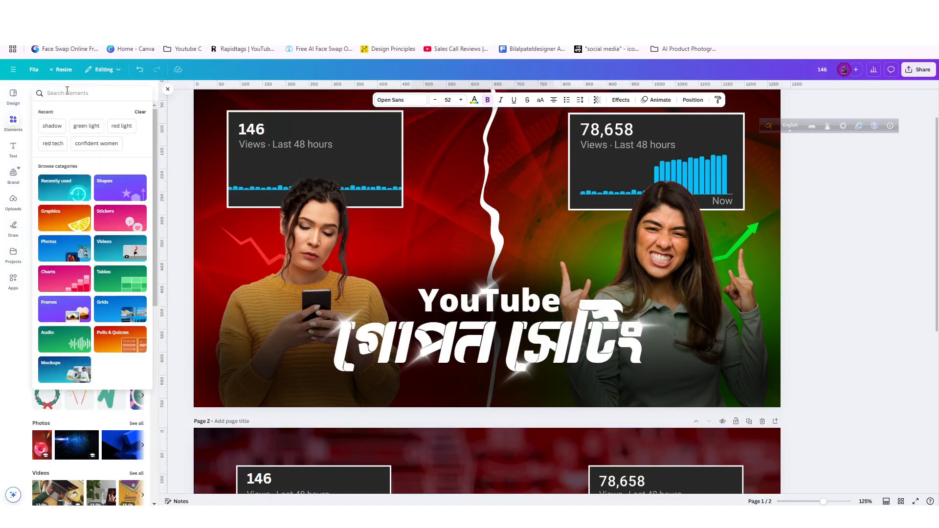
type("light")
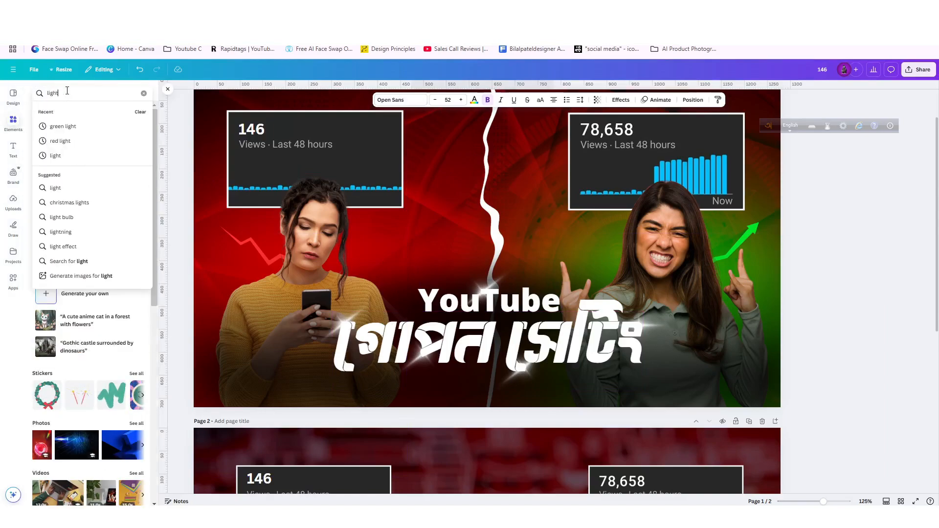
key("Return")
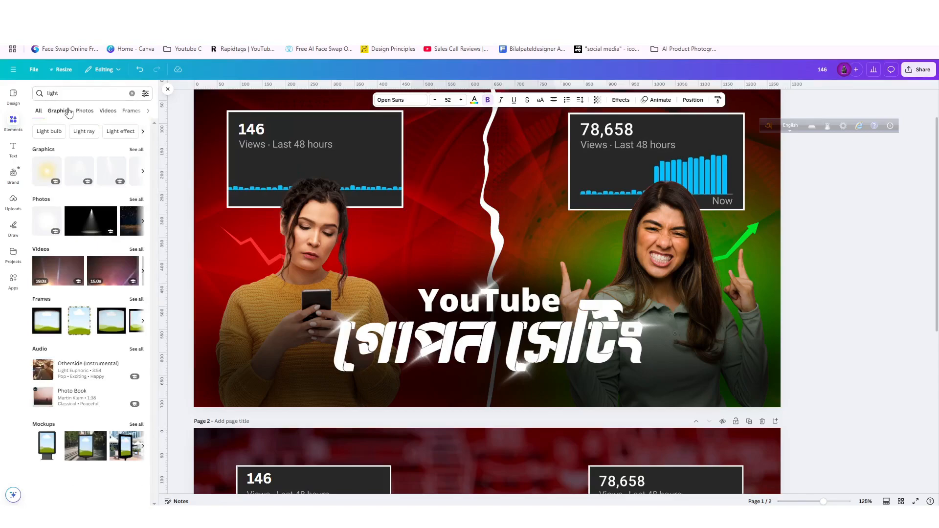
left_click(67, 112)
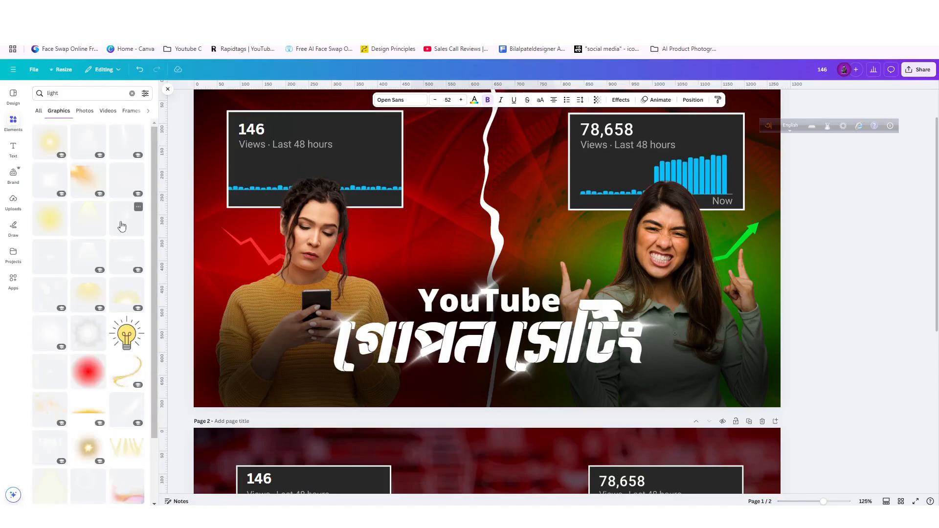
- Add a small star-shaped light flare to page 2 and place copies of it around the edges of the headline text
scroll(454, 274, "down", 5)
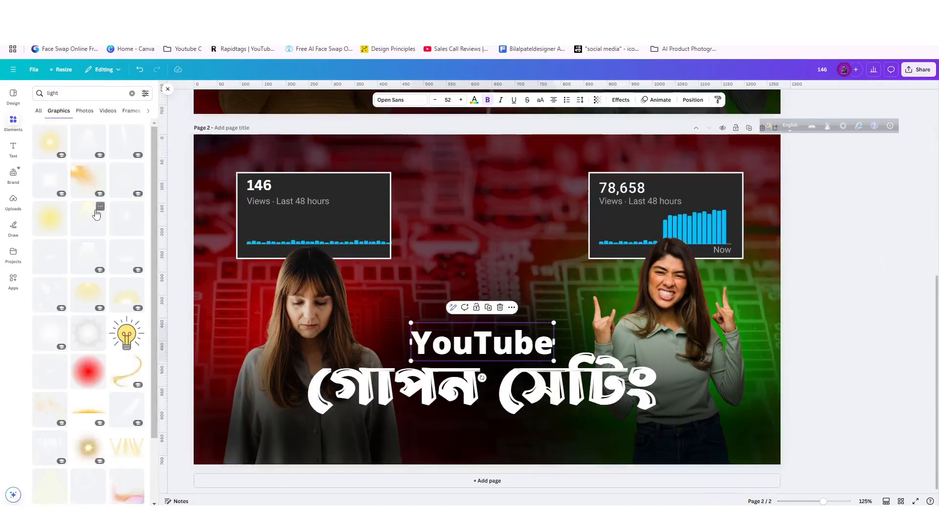
left_click(127, 218)
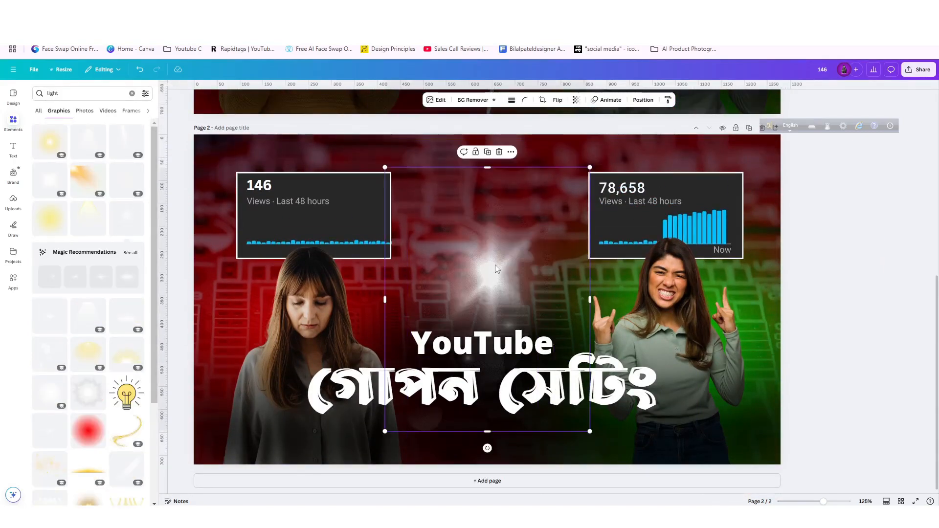
left_click(499, 152)
left_click(75, 285)
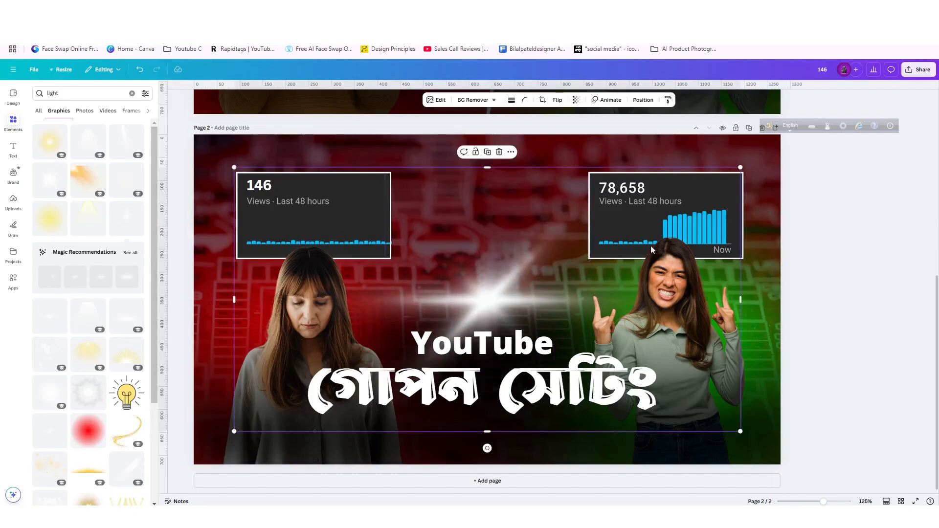
left_click_drag(739, 168, 338, 364)
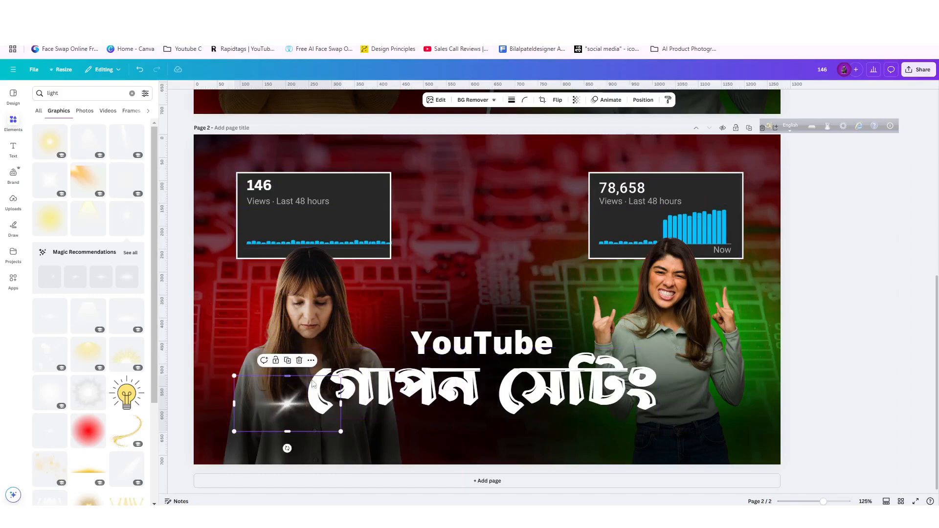
left_click_drag(296, 398, 663, 364)
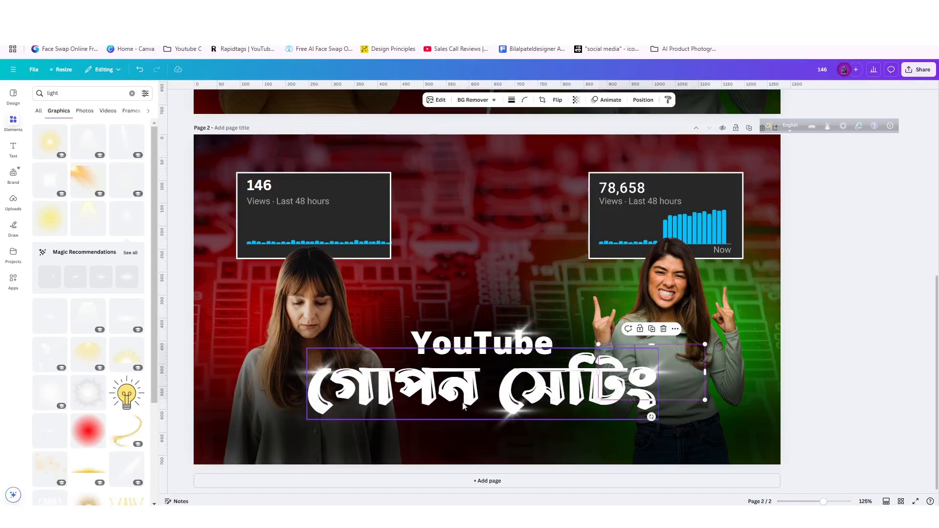
- Search the graphics for "crack" to match the dividing line on page 1
scroll(475, 404, "up", 7)
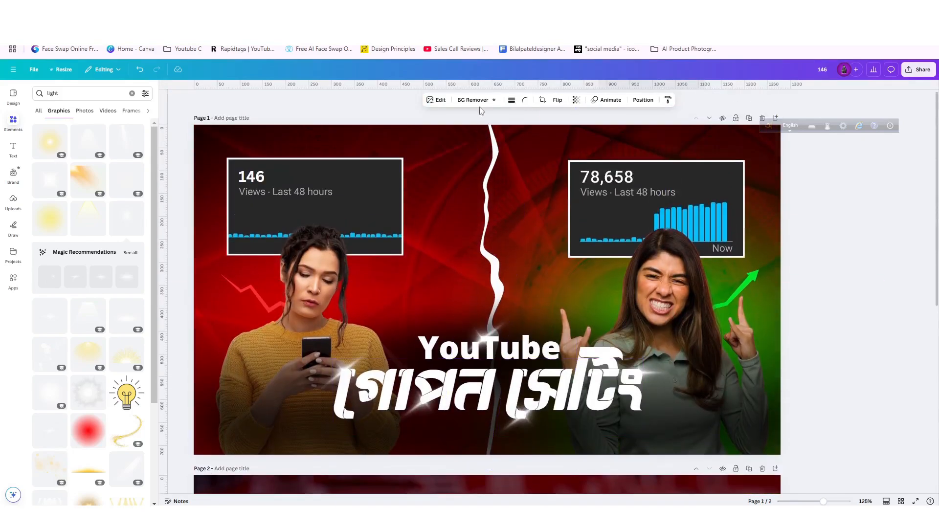
scroll(492, 388, "down", 7)
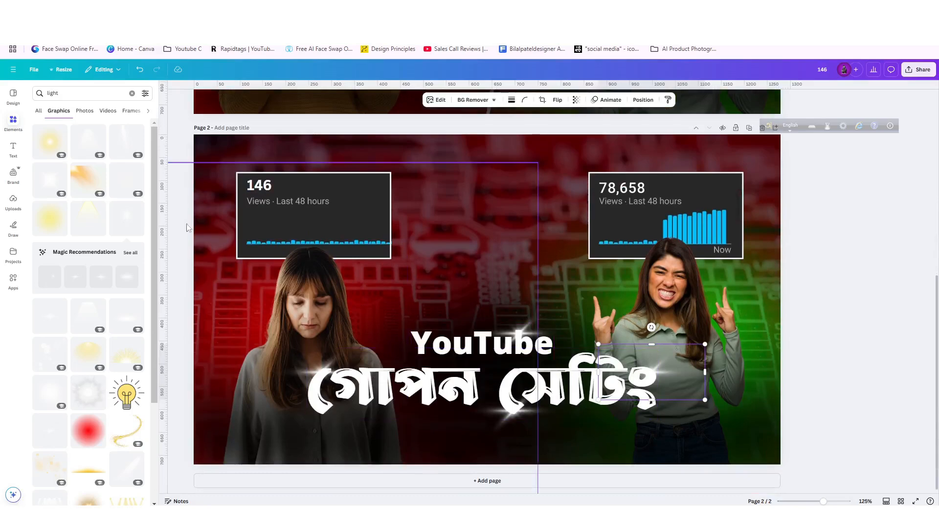
left_click(54, 94)
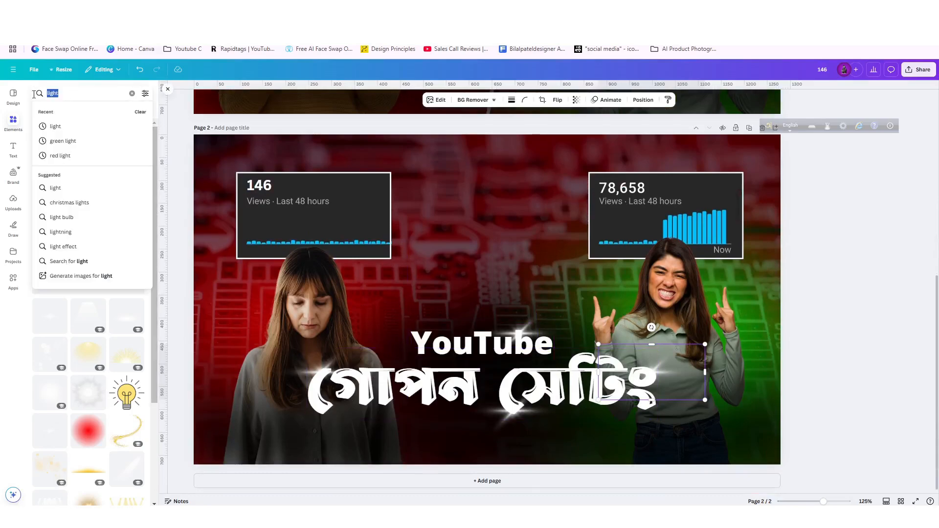
type("crack")
key("Return")
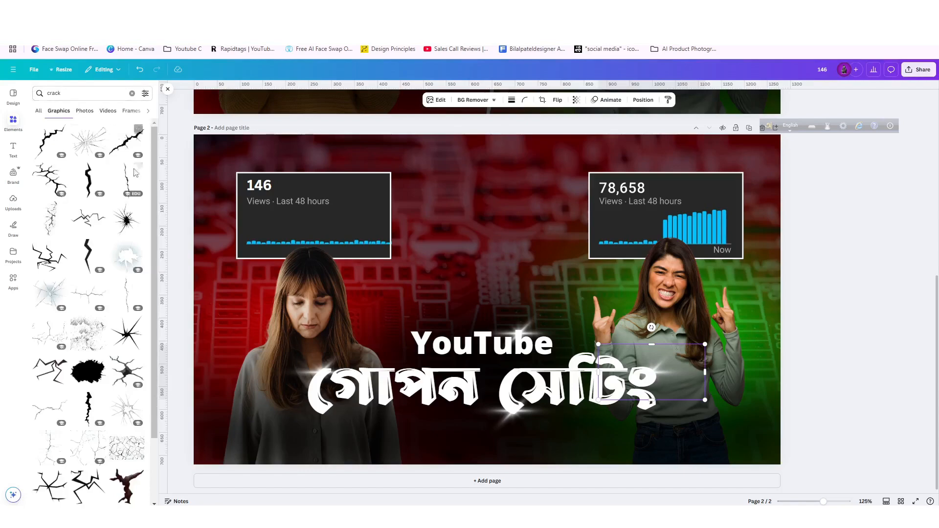
- Add the thin vertical crack at the centre of page 2 and enlarge it to span the page's full height
left_click(125, 295)
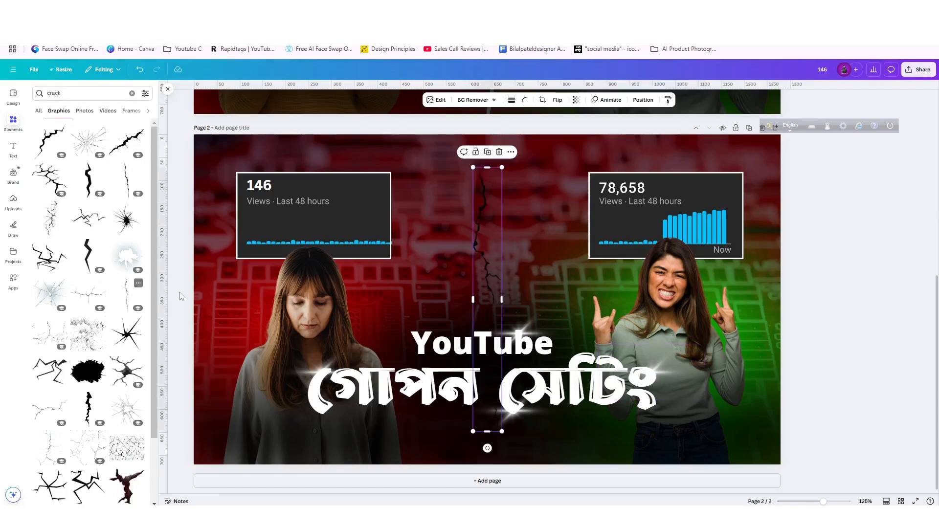
left_click_drag(494, 243, 491, 200)
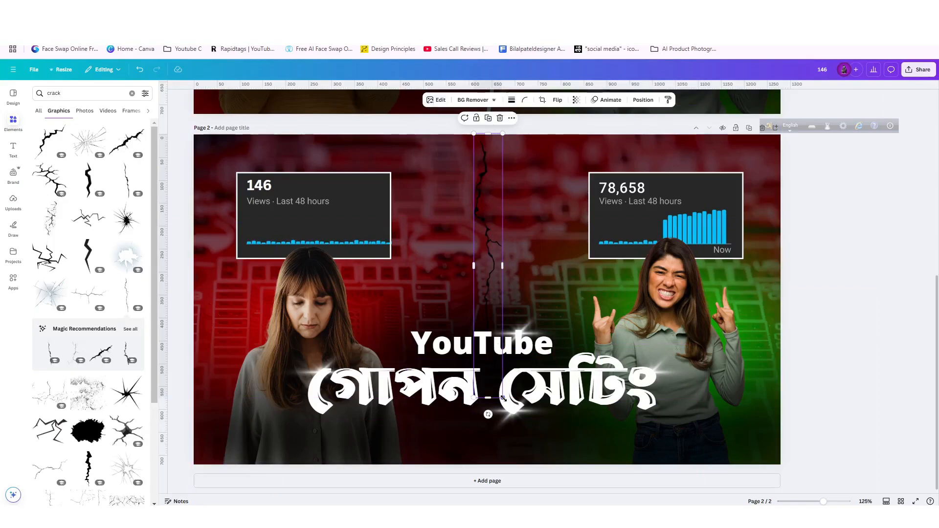
left_click_drag(503, 398, 531, 467)
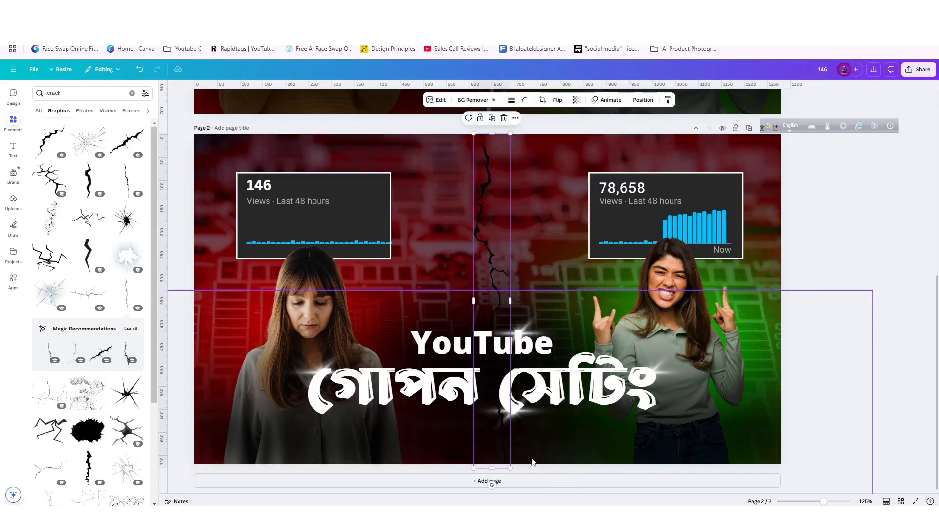
- Apply a custom Duotone effect to the crack with white highlights and white shadows
left_click(437, 101)
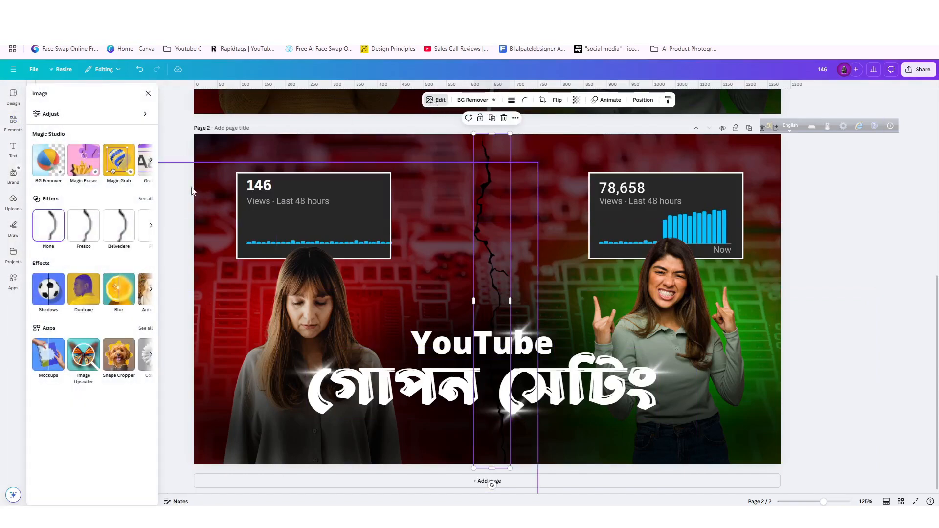
left_click(75, 300)
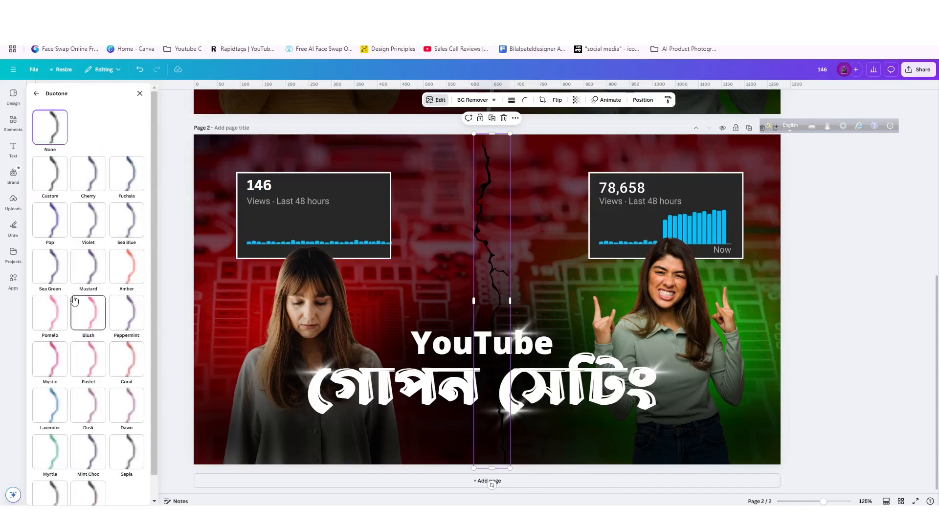
left_click(53, 190)
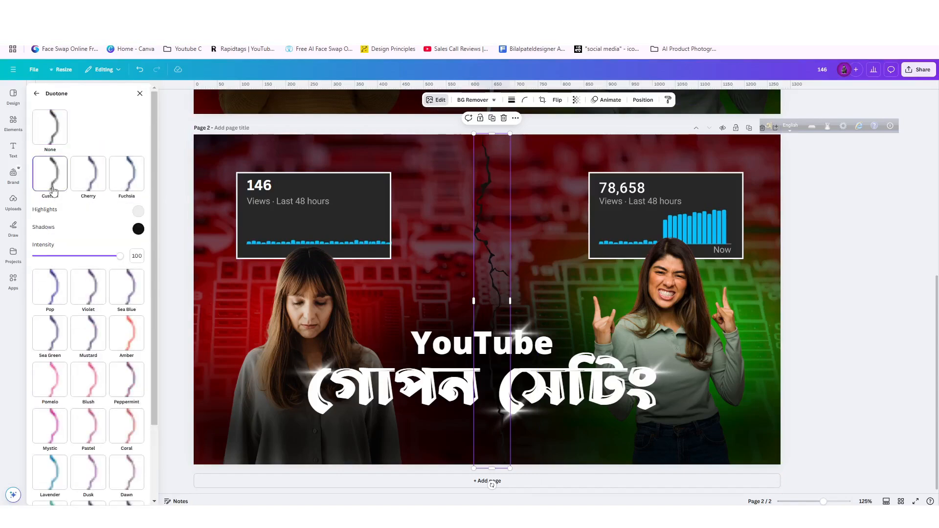
left_click(139, 229)
left_click(139, 212)
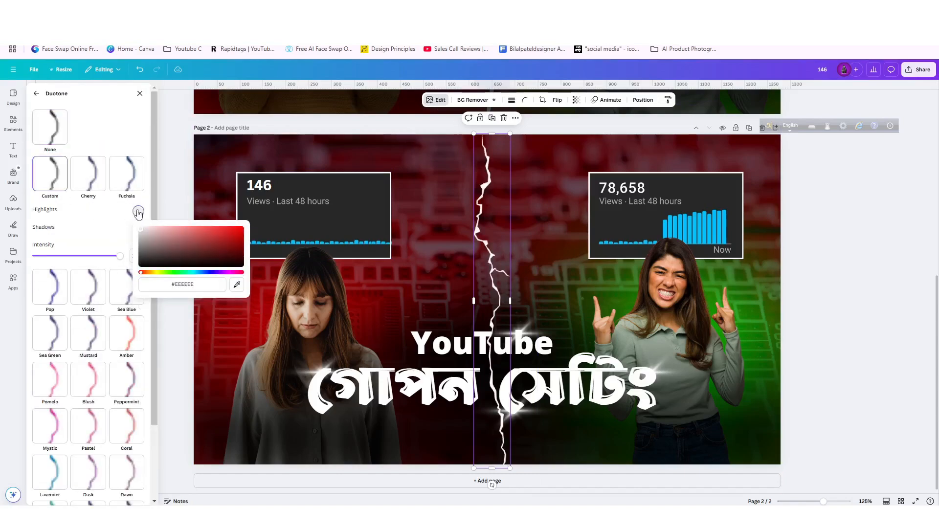
left_click(103, 214)
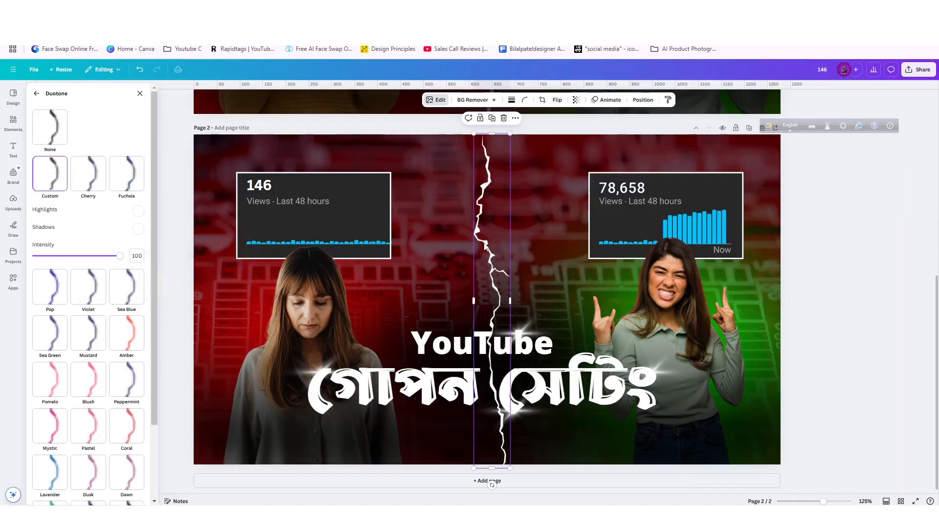
- Send the crack two layers backward and enlarge it slightly beyond the page's upper edge
left_click(643, 100)
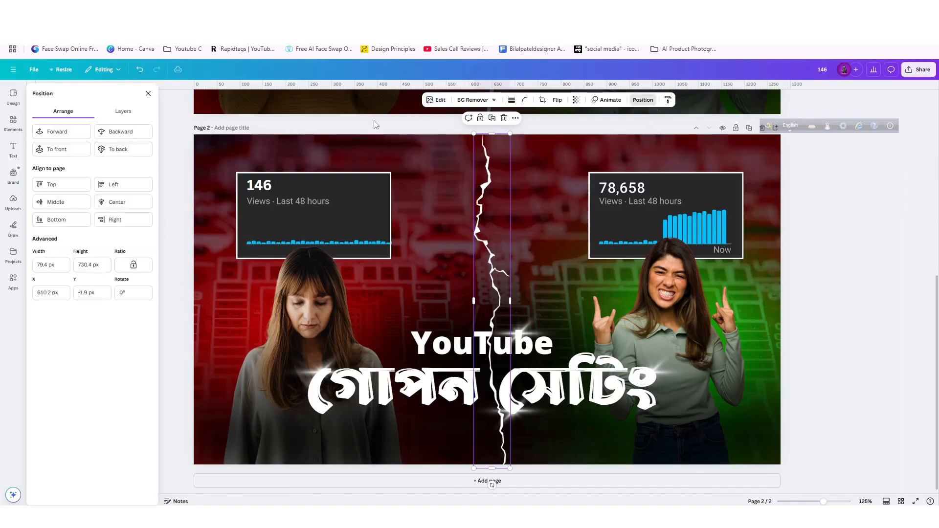
left_click(122, 135)
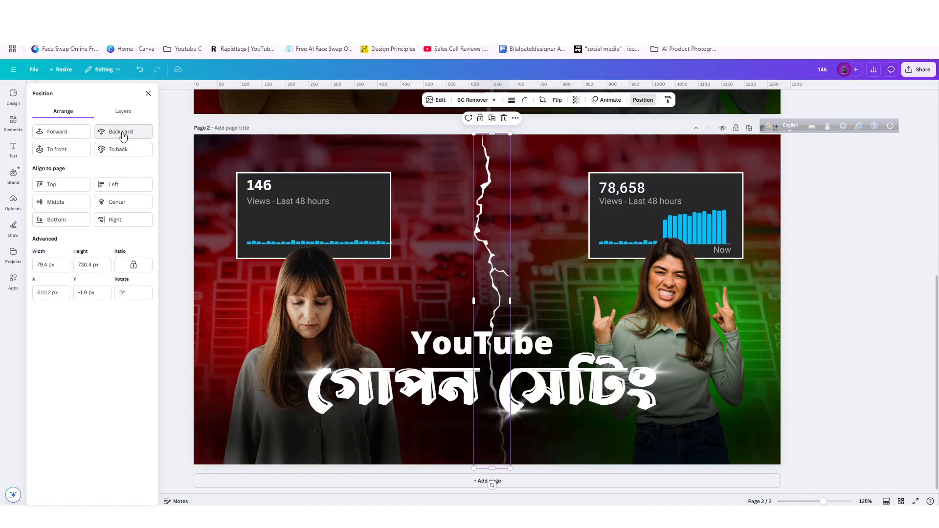
left_click(122, 135)
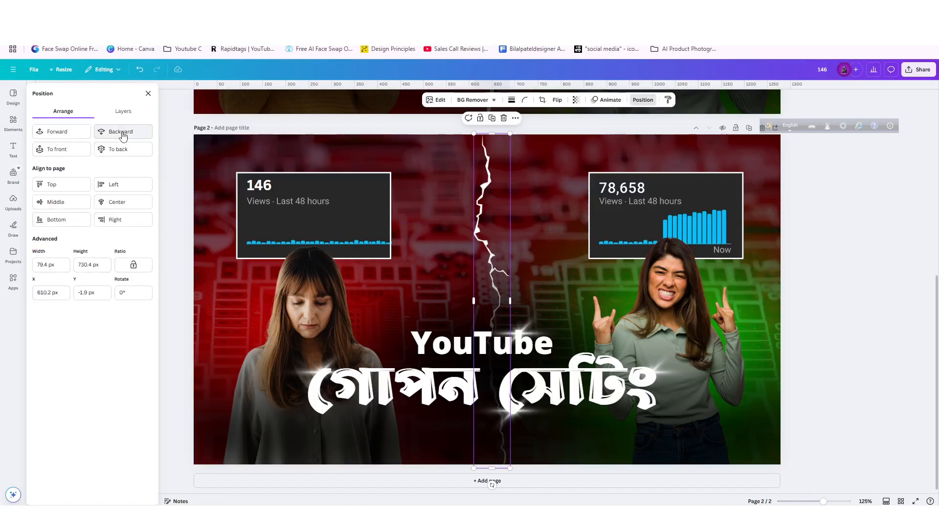
left_click_drag(512, 132, 513, 104)
left_click(835, 203)
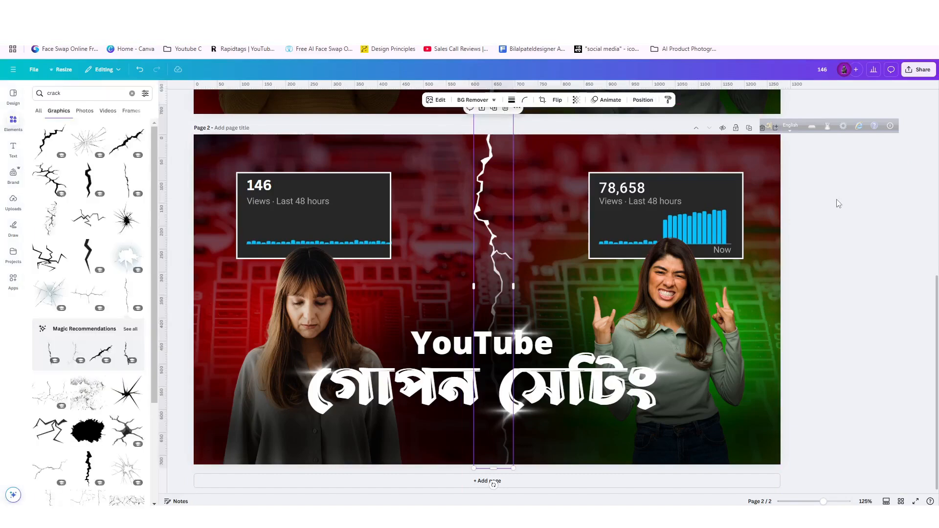
- Search the graphics for "green graph" to find an arrow like the one on page 1
scroll(663, 262, "up", 5)
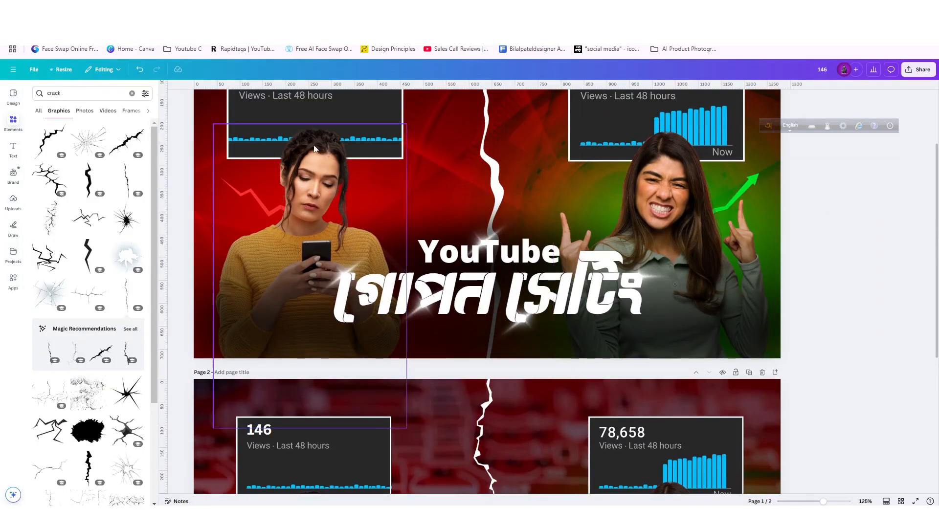
left_click(36, 93)
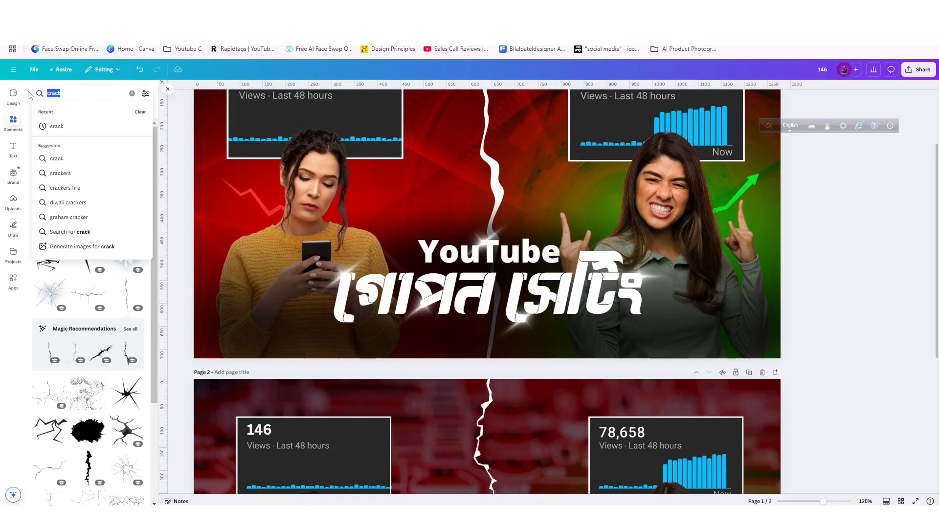
type("green")
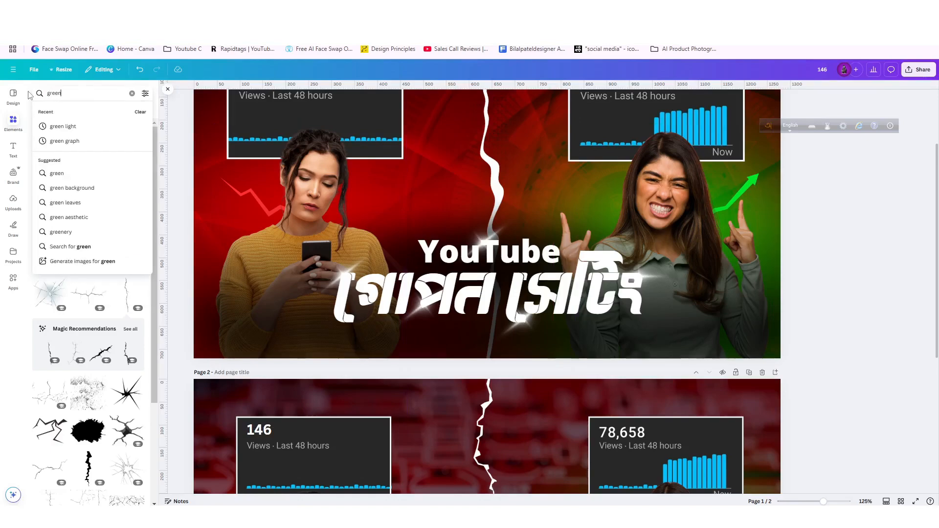
type(" graph")
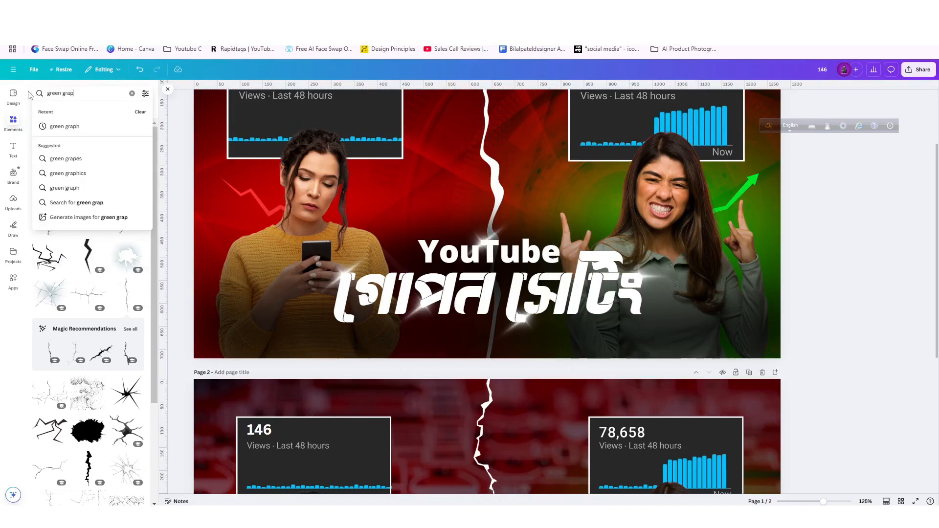
key("Return")
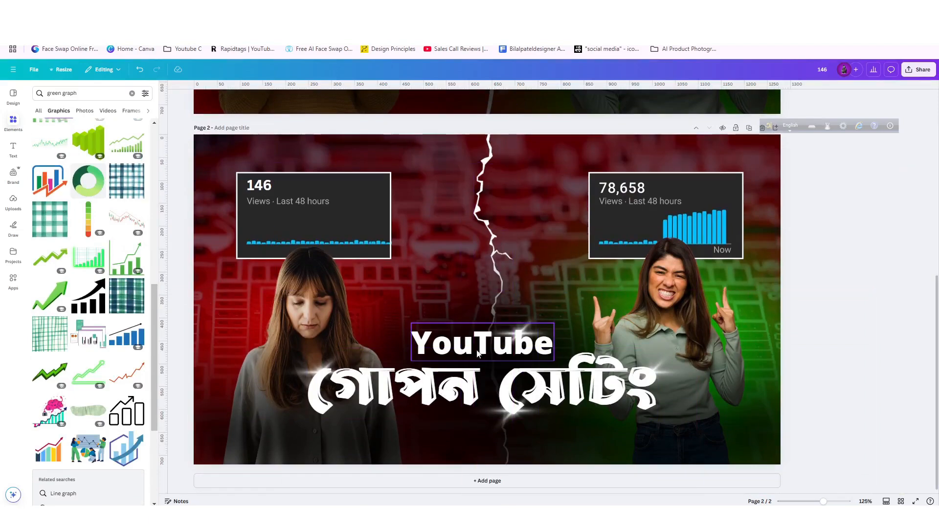
- View page 2 in full screen and move the Avro Keyboard bar off the artwork
left_click(915, 501)
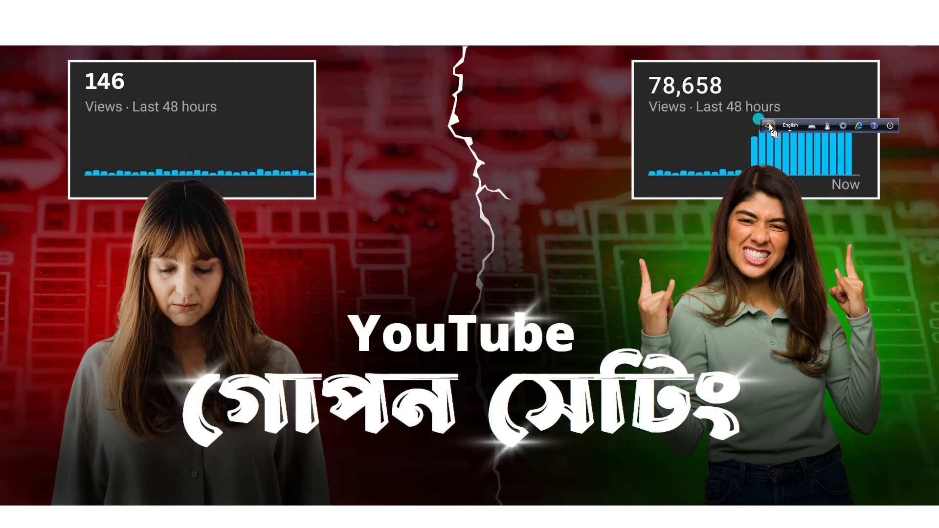
left_click_drag(769, 124, 729, 503)
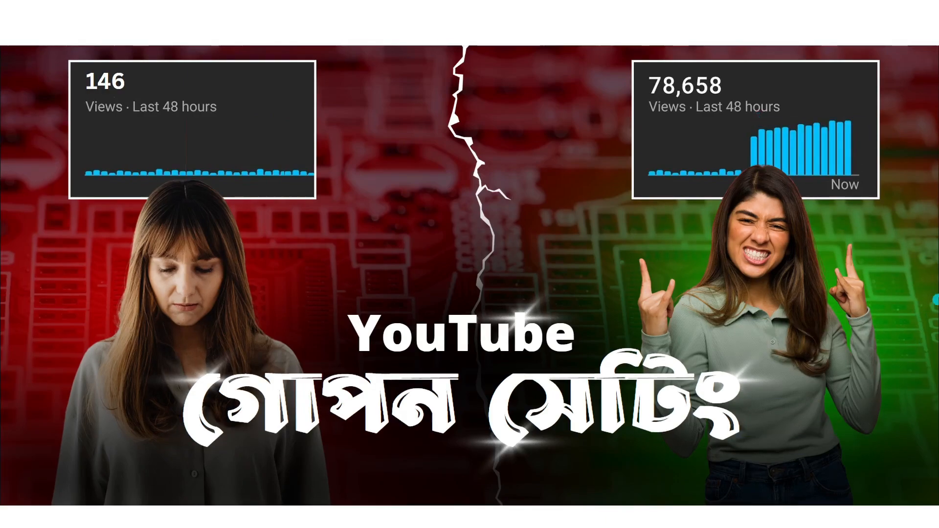